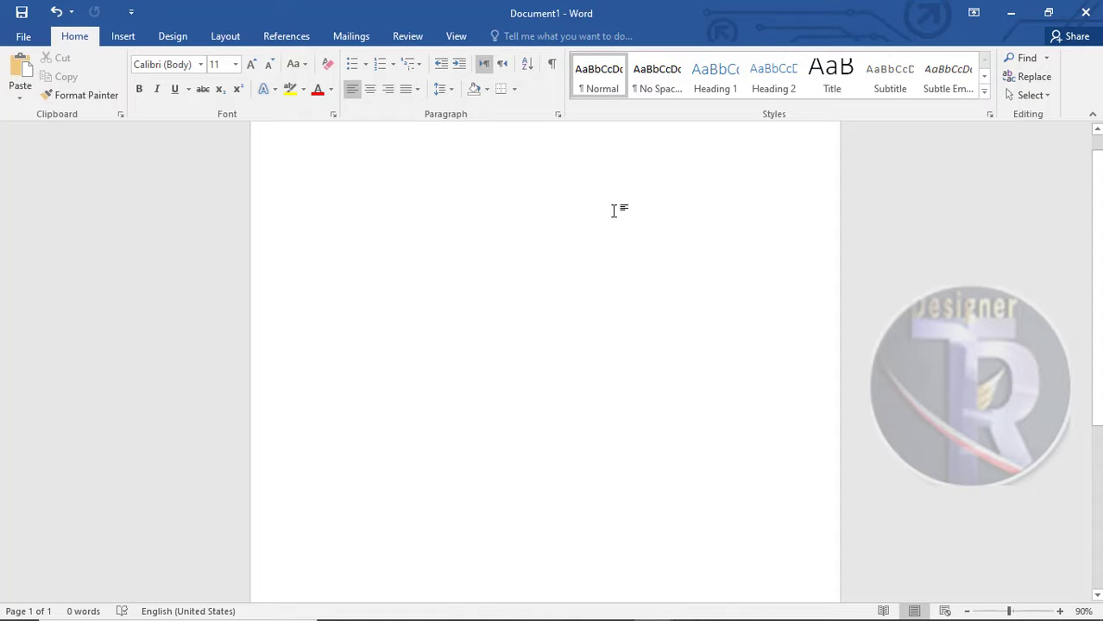
# From the Insert tab, bring up the Shapes gallery over the blank document page
pyautogui.click(128, 37)
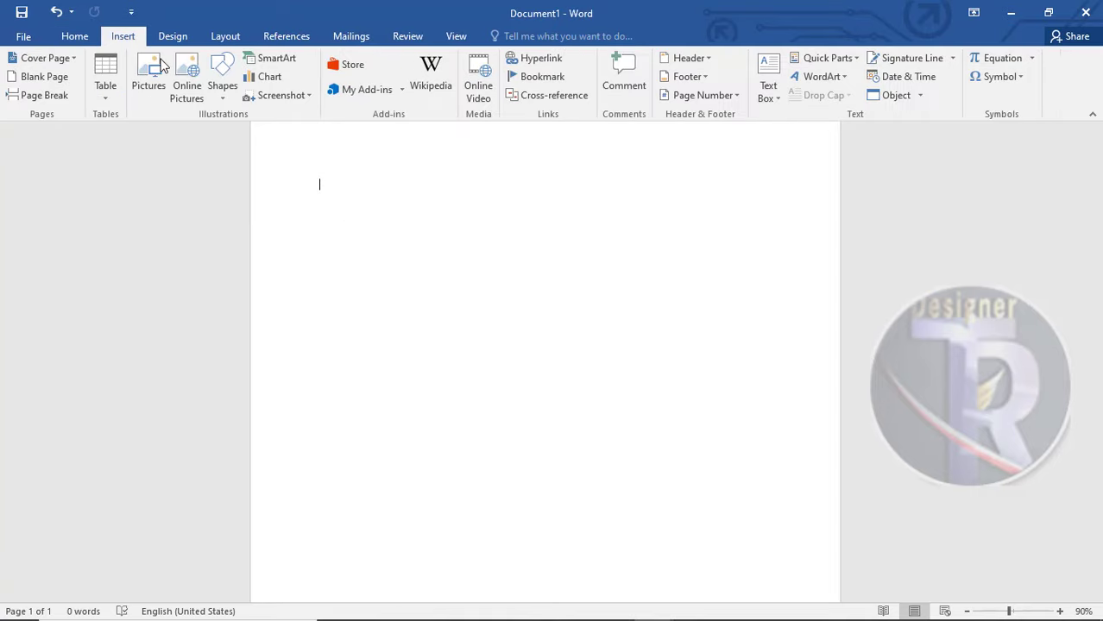
pyautogui.click(75, 39)
pyautogui.click(121, 35)
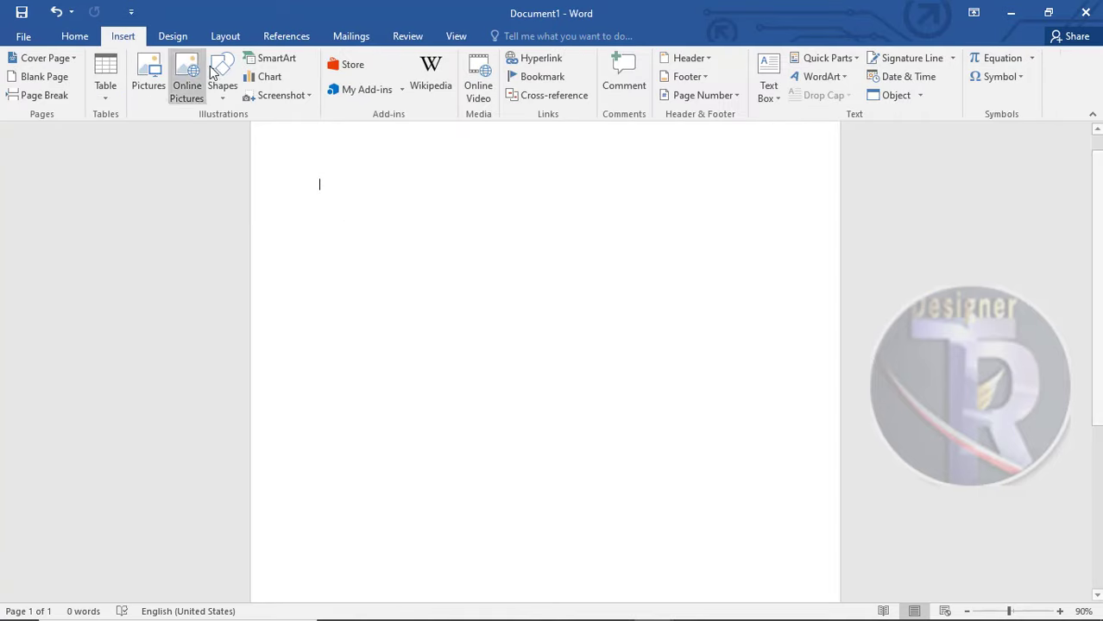
pyautogui.click(222, 86)
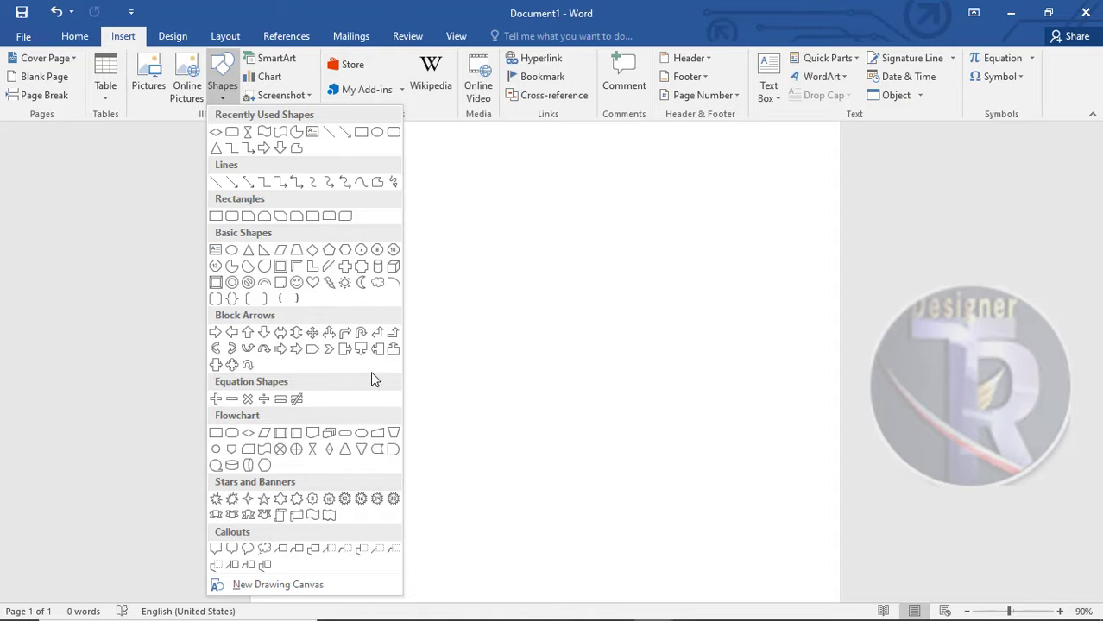
# Draw a closed, tilted four-cornered freeform shape in the upper half of the page with a vertical right edge
pyautogui.click(548, 358)
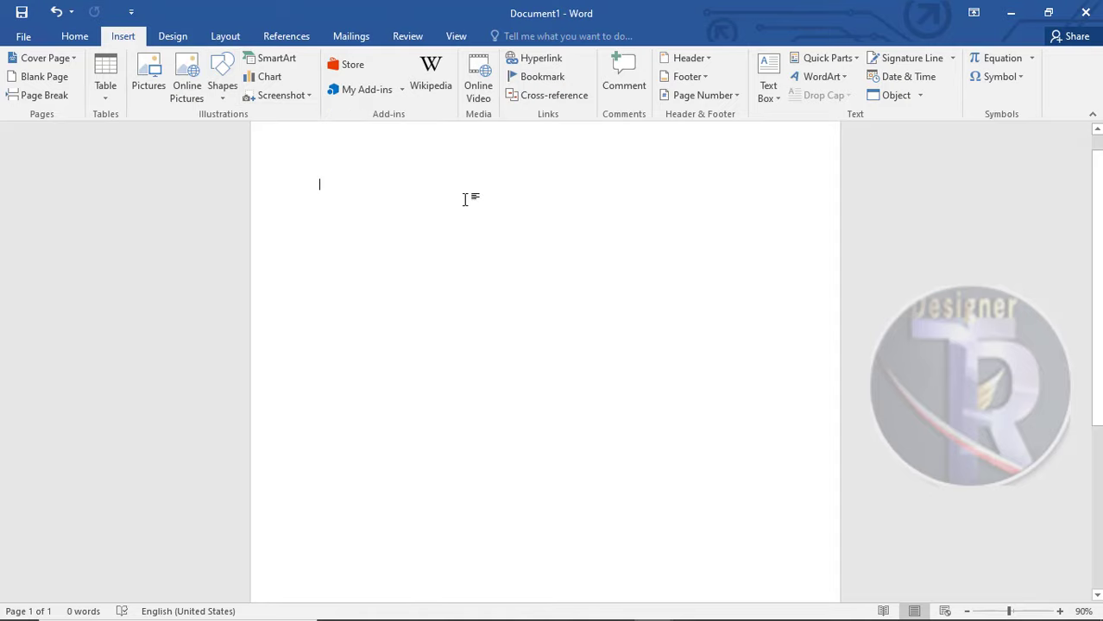
pyautogui.click(225, 97)
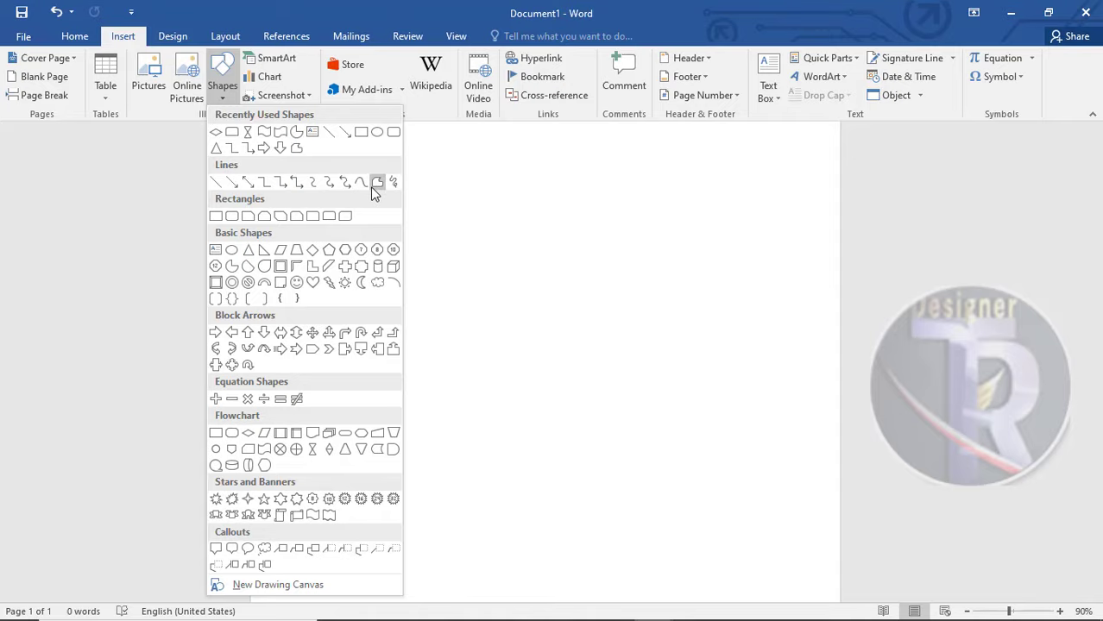
pyautogui.click(372, 187)
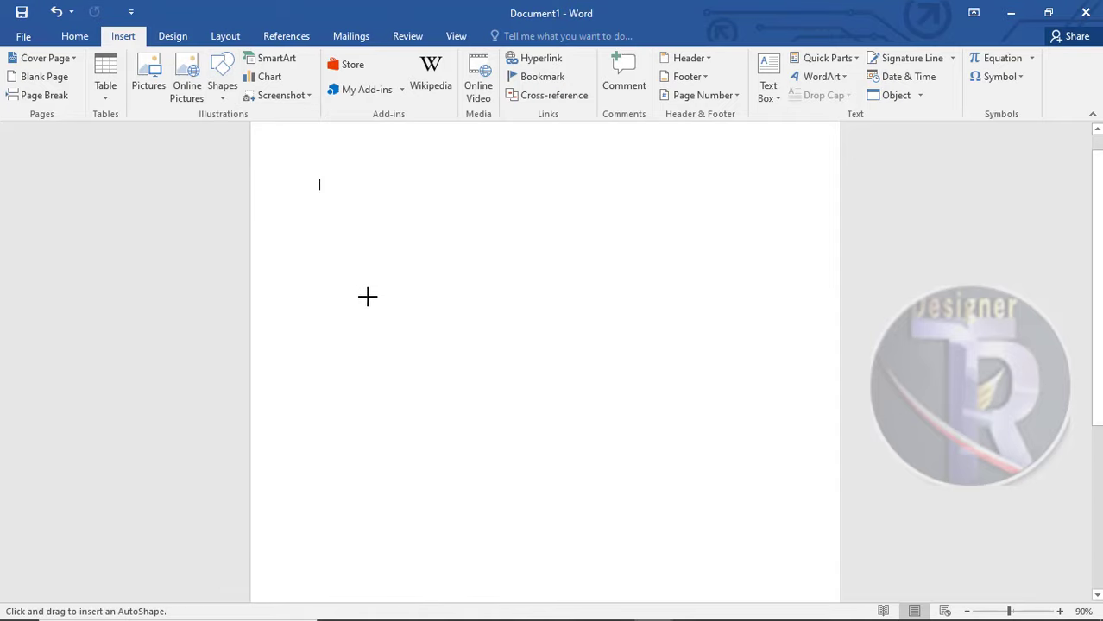
pyautogui.click(341, 239)
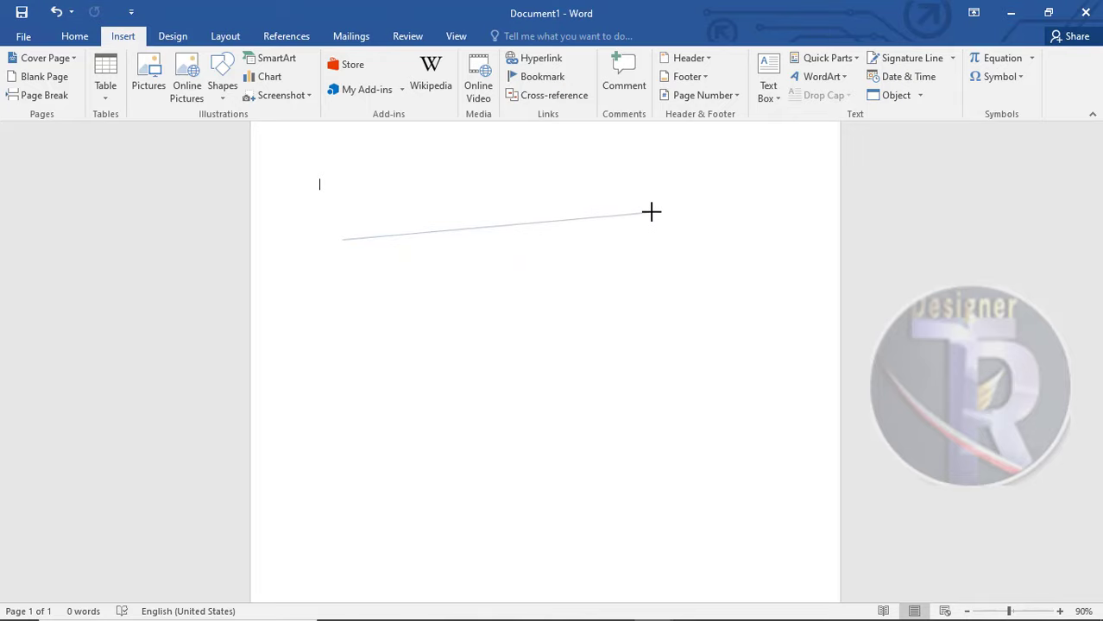
pyautogui.click(651, 211)
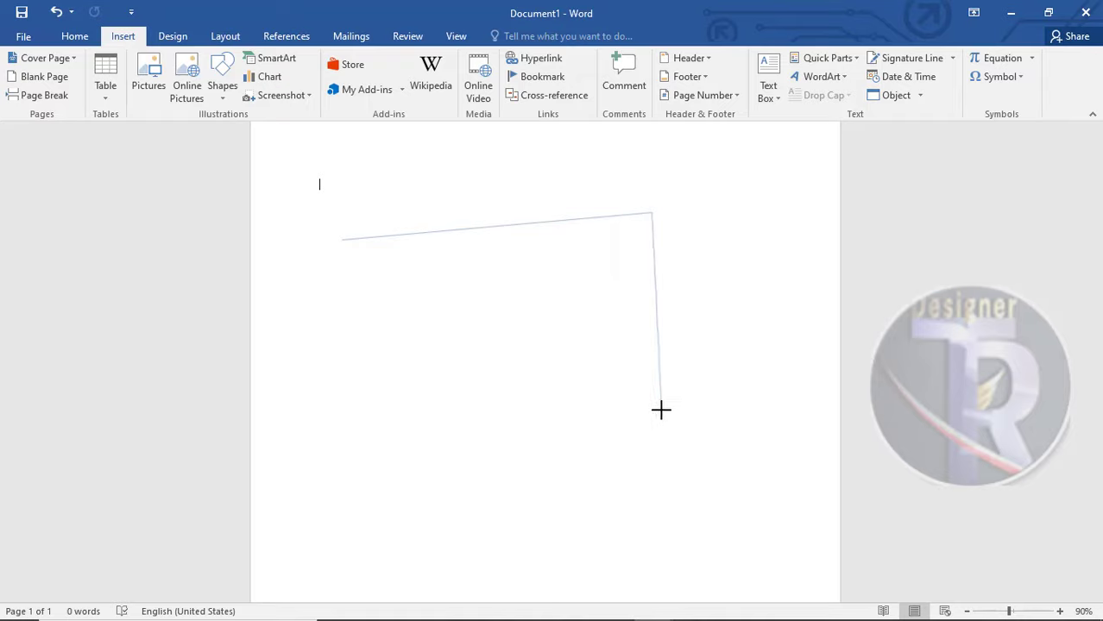
pyautogui.press('shift')
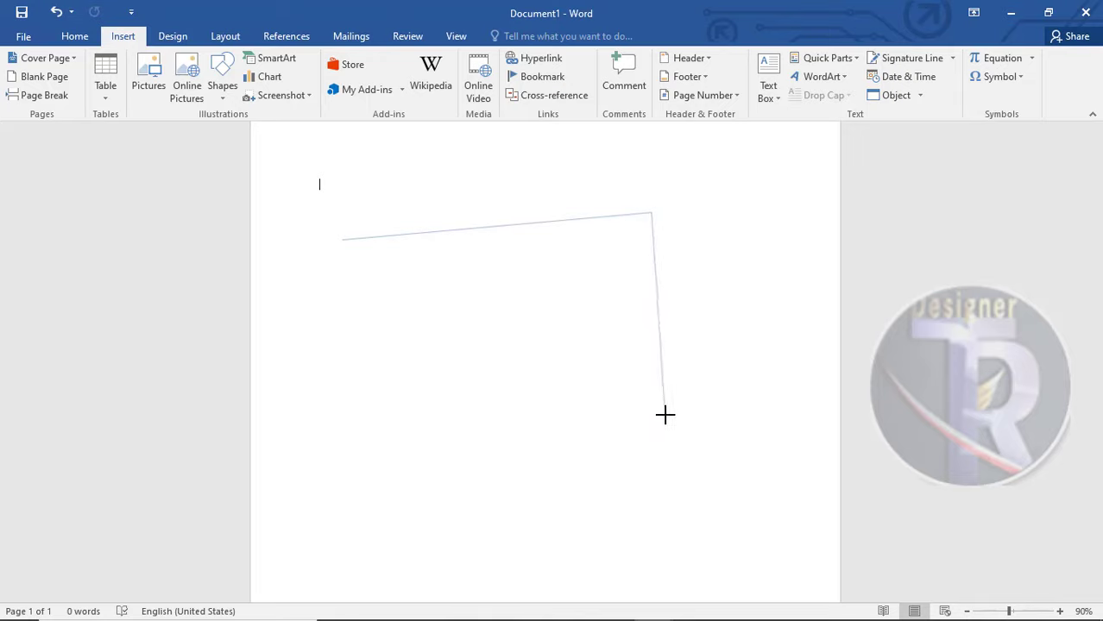
pyautogui.click(664, 415)
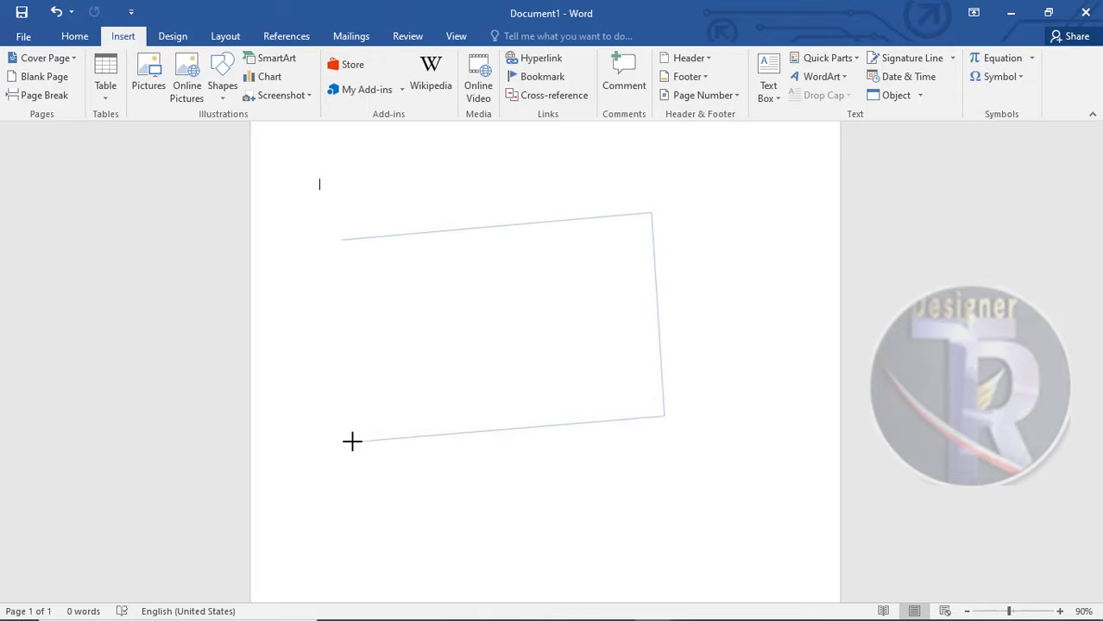
pyautogui.click(352, 442)
pyautogui.click(339, 239)
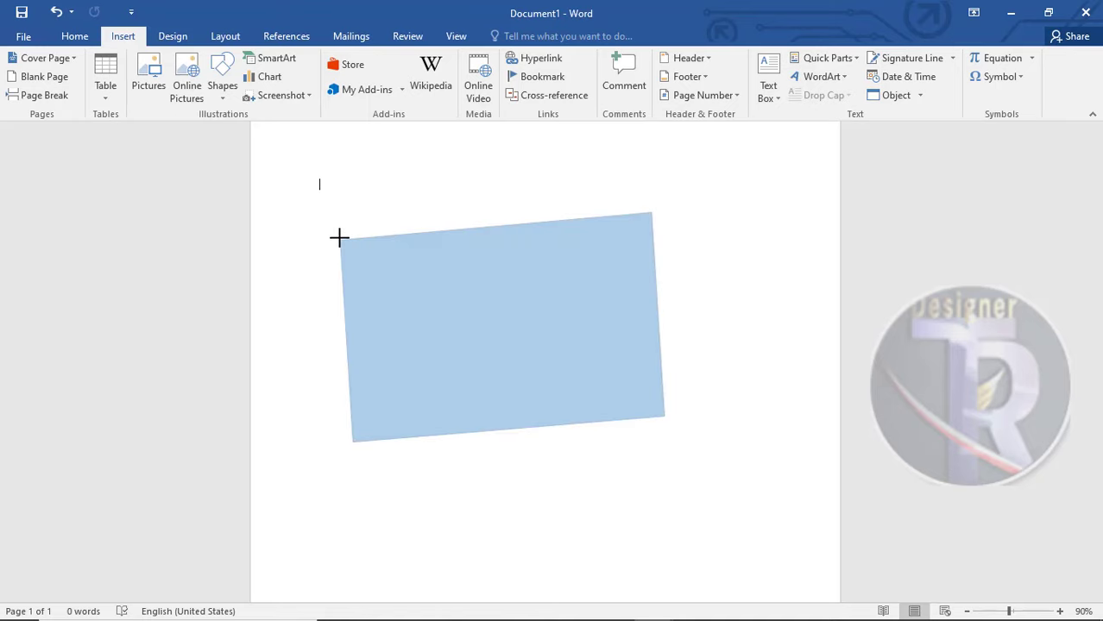
# Fill the tilted shape dark navy blue and delete a misdrawn short line
pyautogui.click(339, 239)
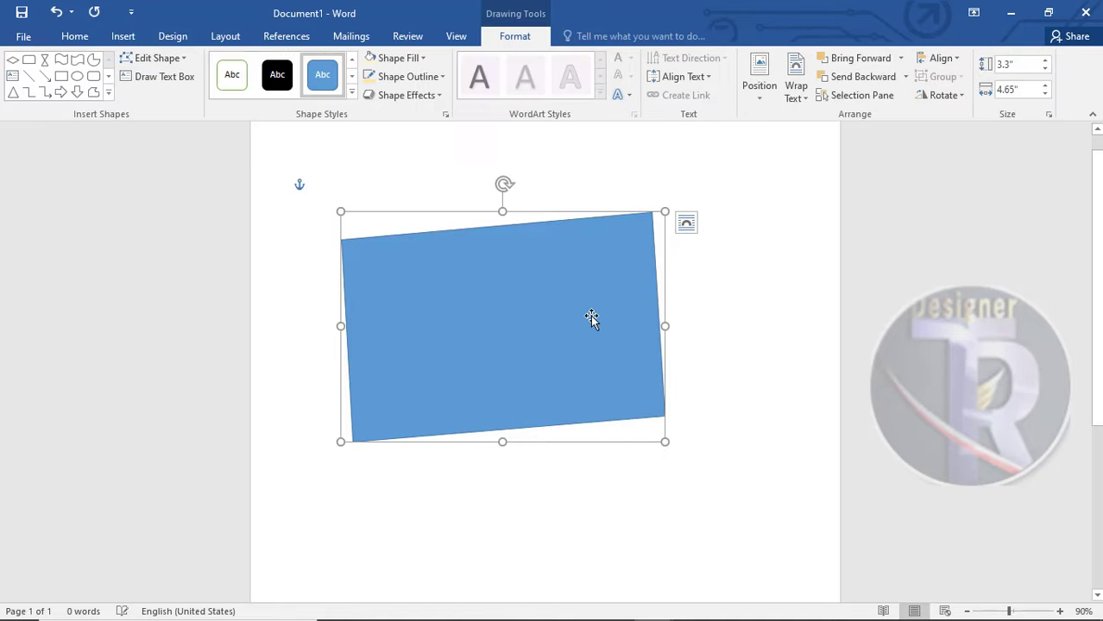
pyautogui.click(415, 58)
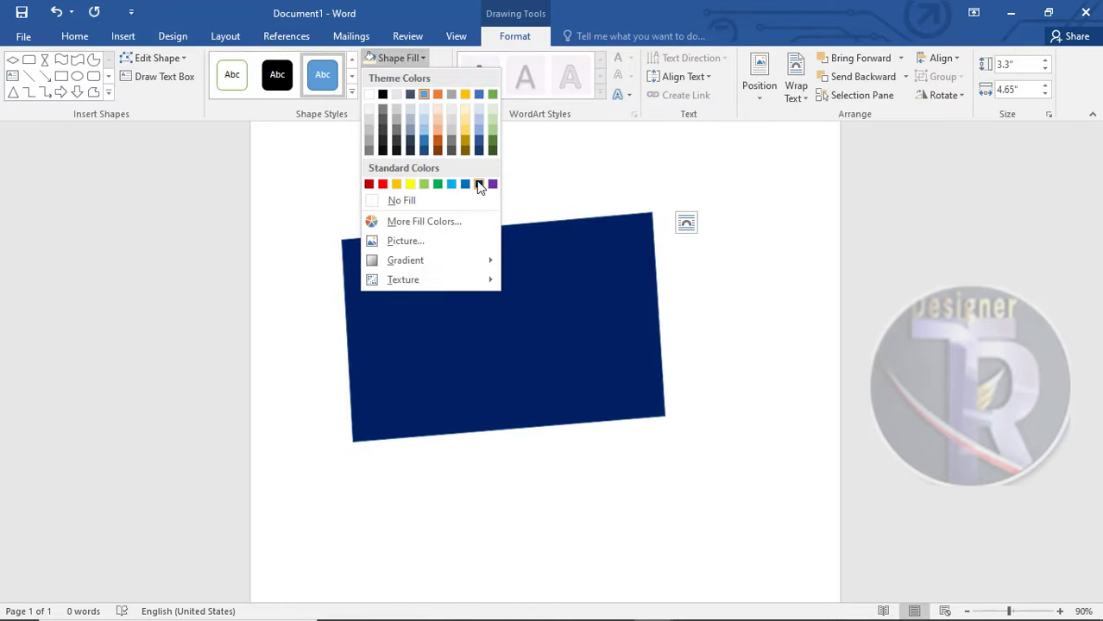
pyautogui.click(478, 184)
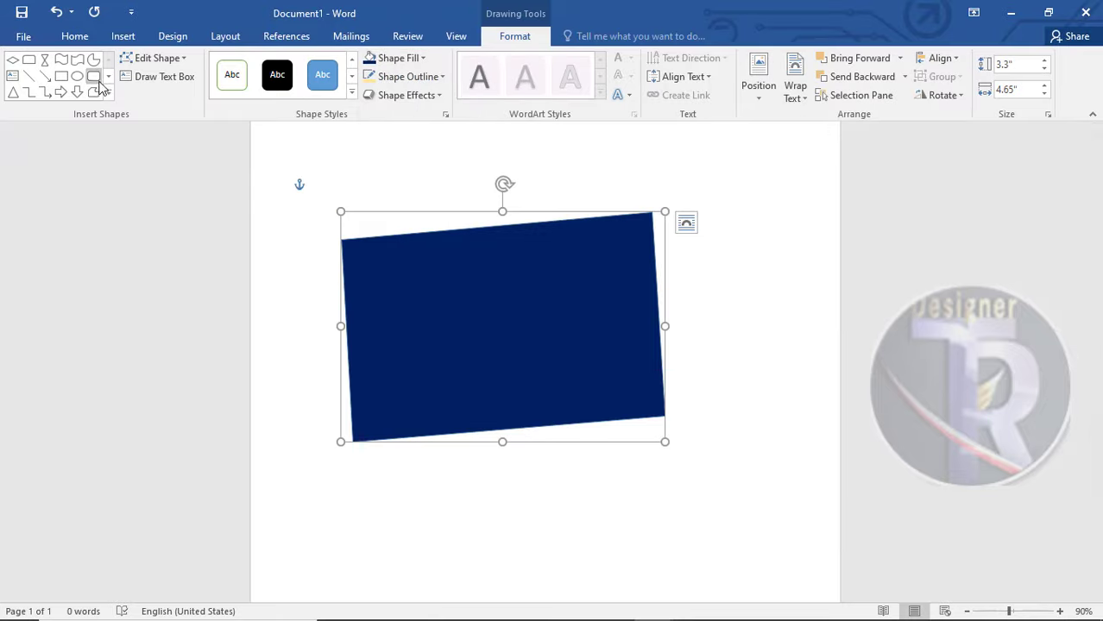
pyautogui.click(31, 78)
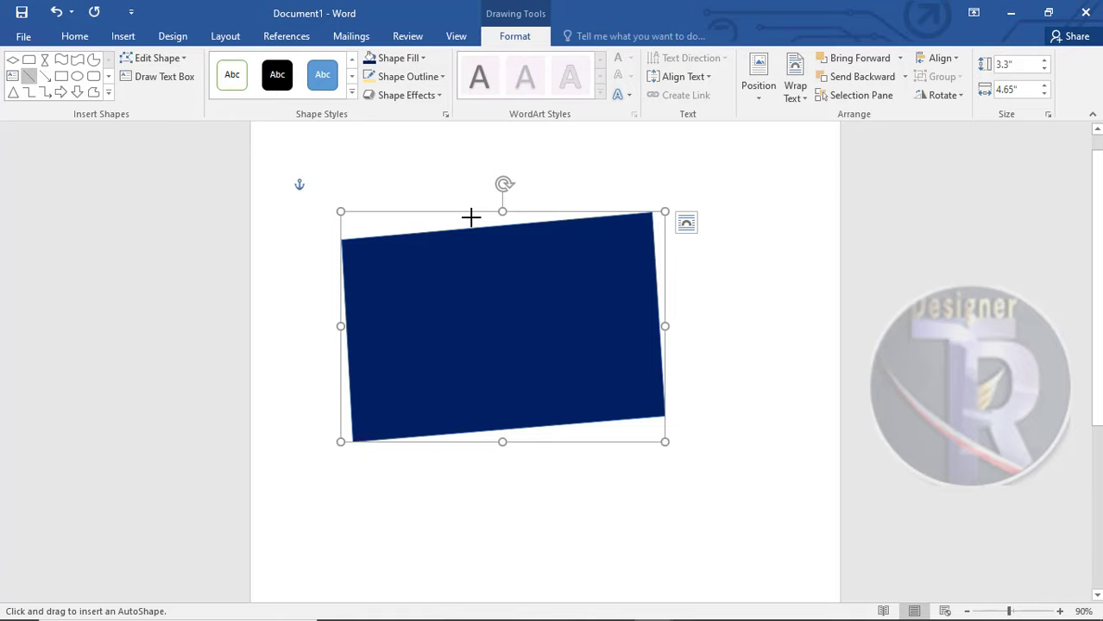
pyautogui.moveTo(470, 217); pyautogui.dragTo(479, 320)
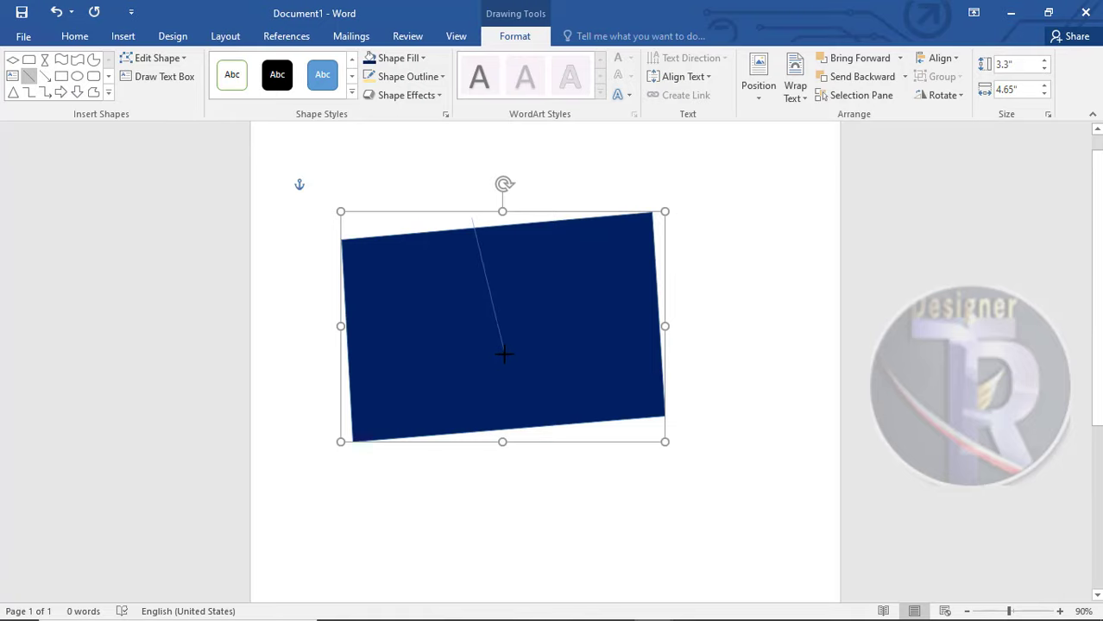
pyautogui.moveTo(502, 369); pyautogui.dragTo(485, 267)
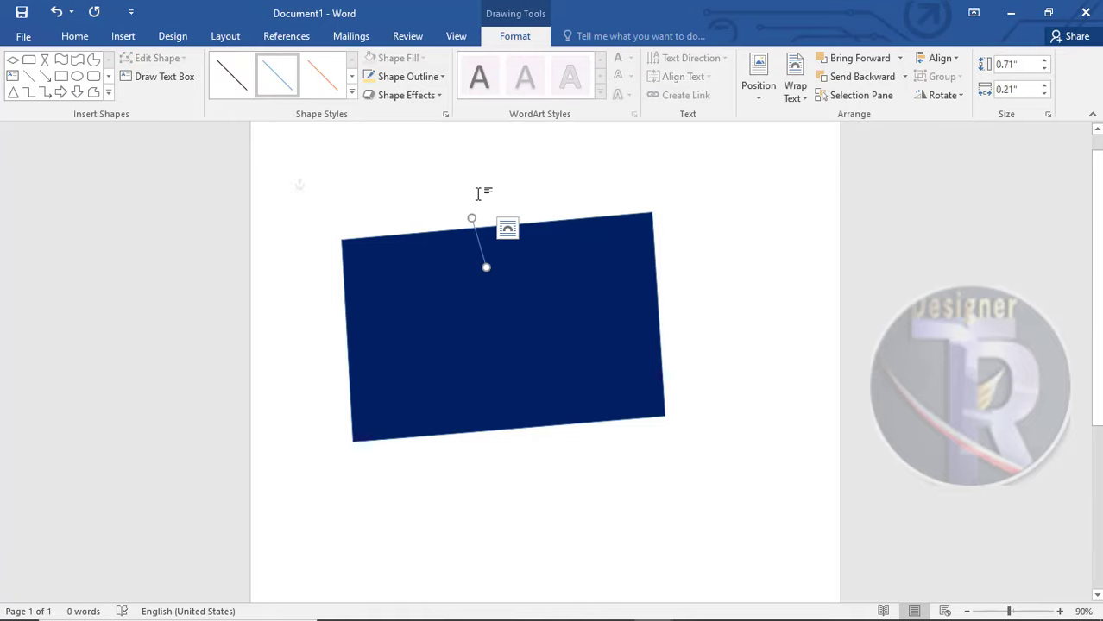
pyautogui.press('Delete')
# Draw a vertical line and a horizontal line crossing through the middle of the navy shape
pyautogui.click(126, 36)
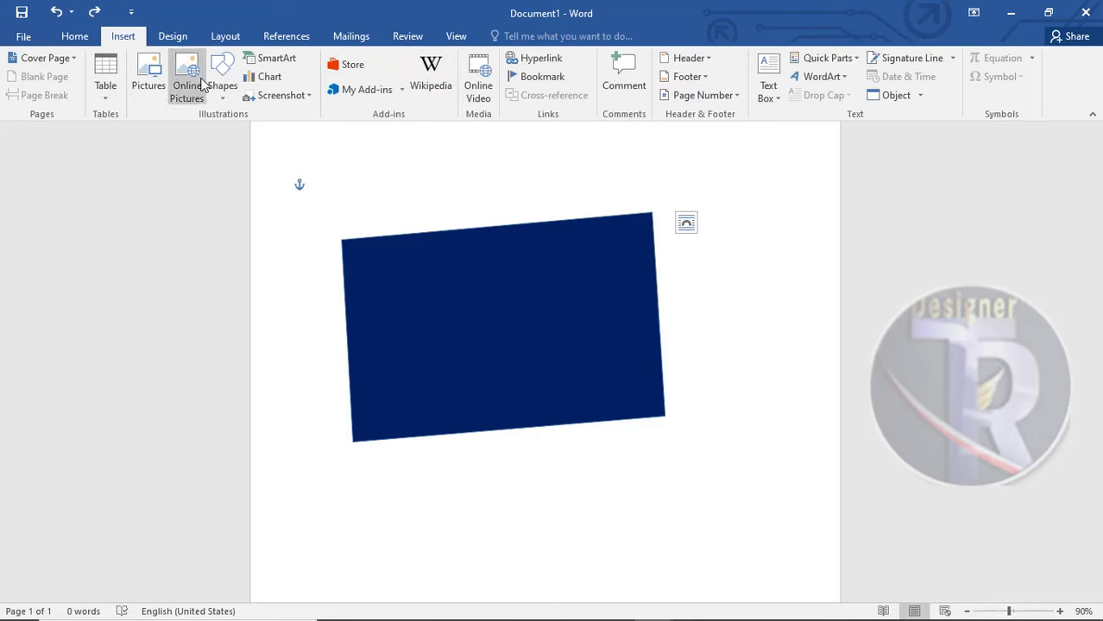
pyautogui.click(222, 82)
pyautogui.click(322, 134)
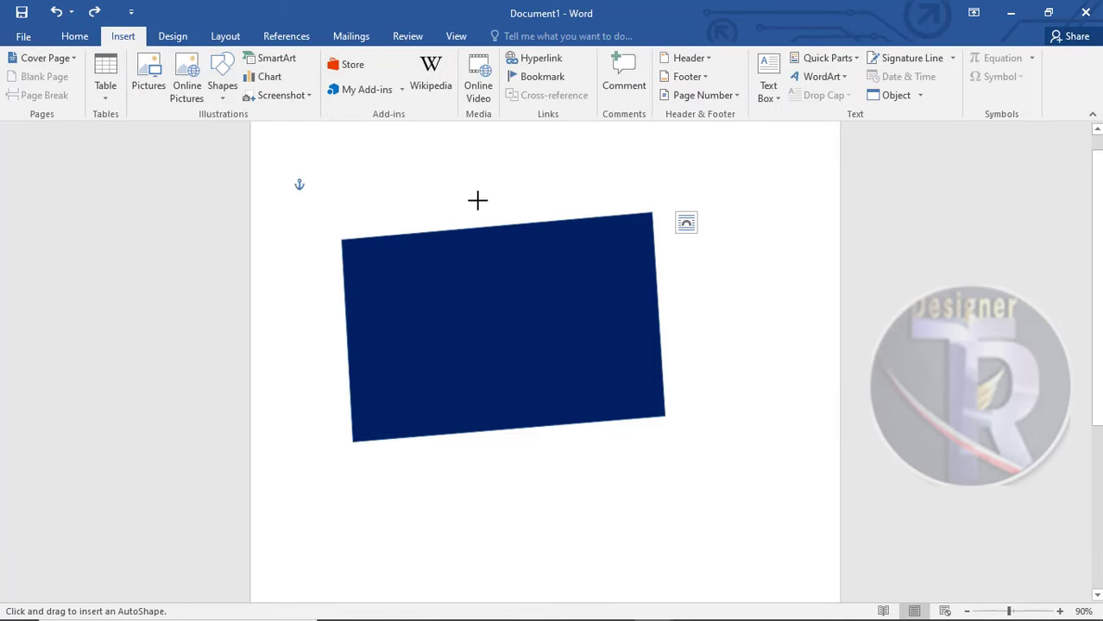
pyautogui.moveTo(498, 198); pyautogui.dragTo(499, 294)
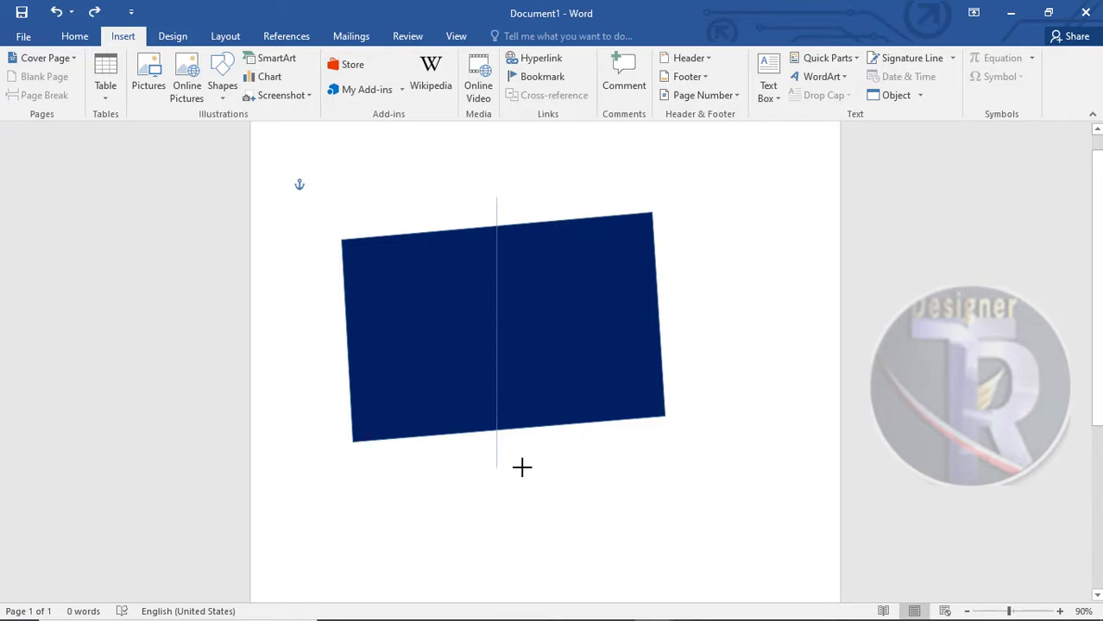
pyautogui.moveTo(520, 404); pyautogui.dragTo(518, 471)
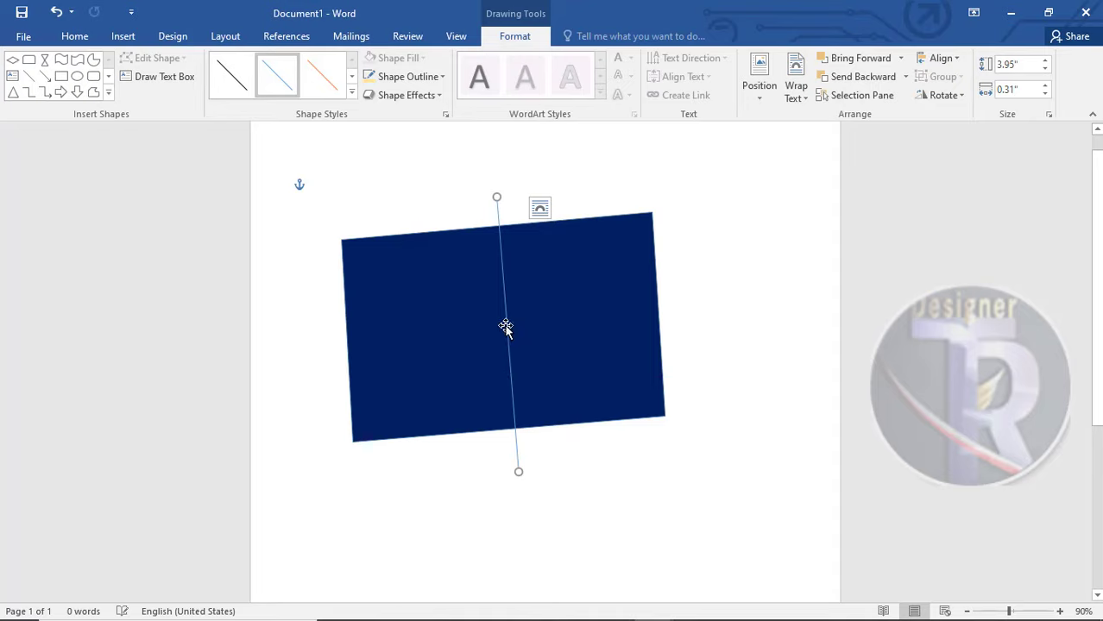
pyautogui.moveTo(505, 328); pyautogui.dragTo(502, 323)
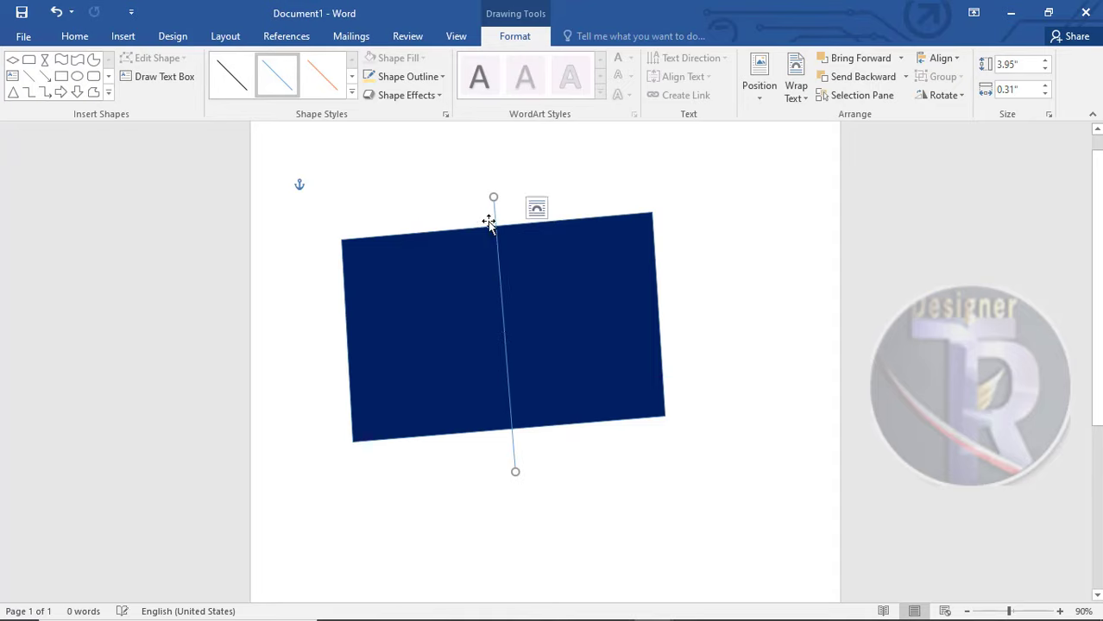
pyautogui.click(29, 90)
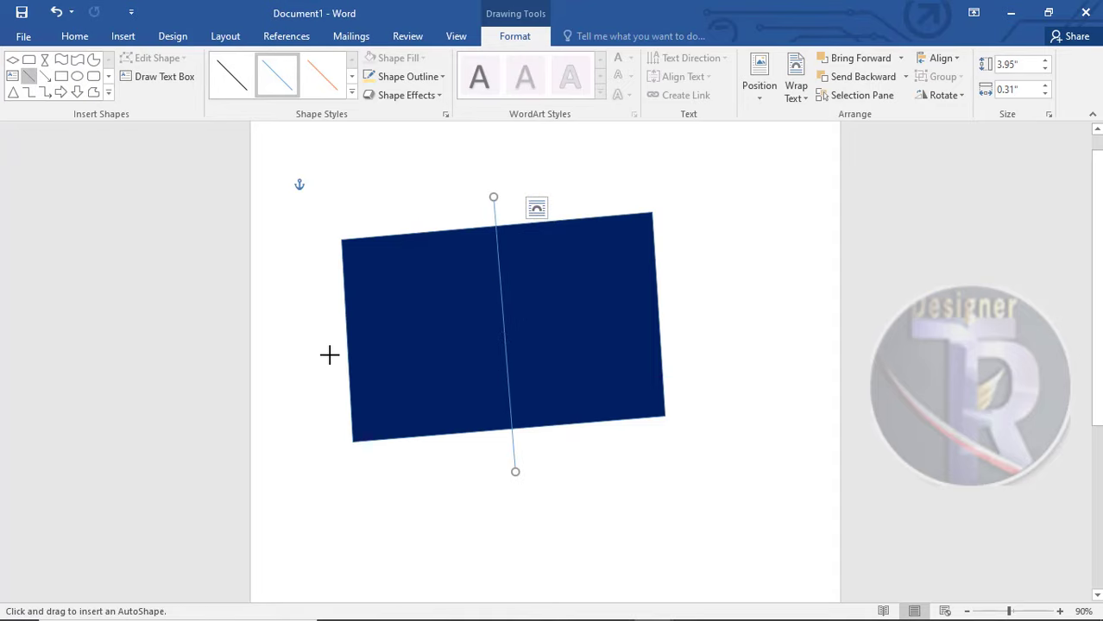
pyautogui.moveTo(326, 346); pyautogui.dragTo(686, 315)
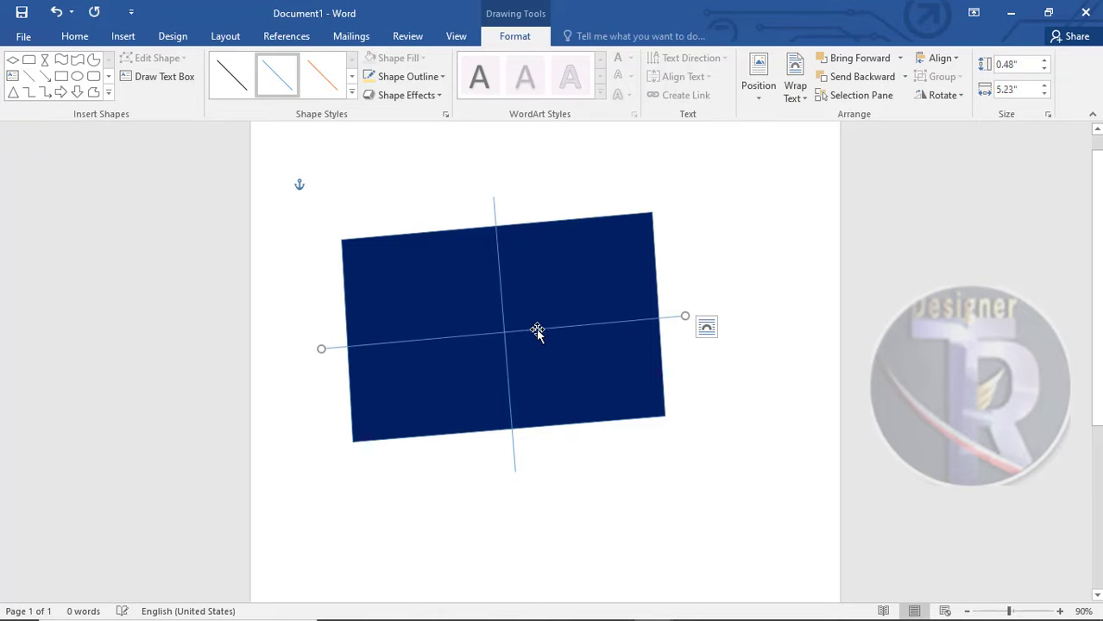
pyautogui.press('Up')
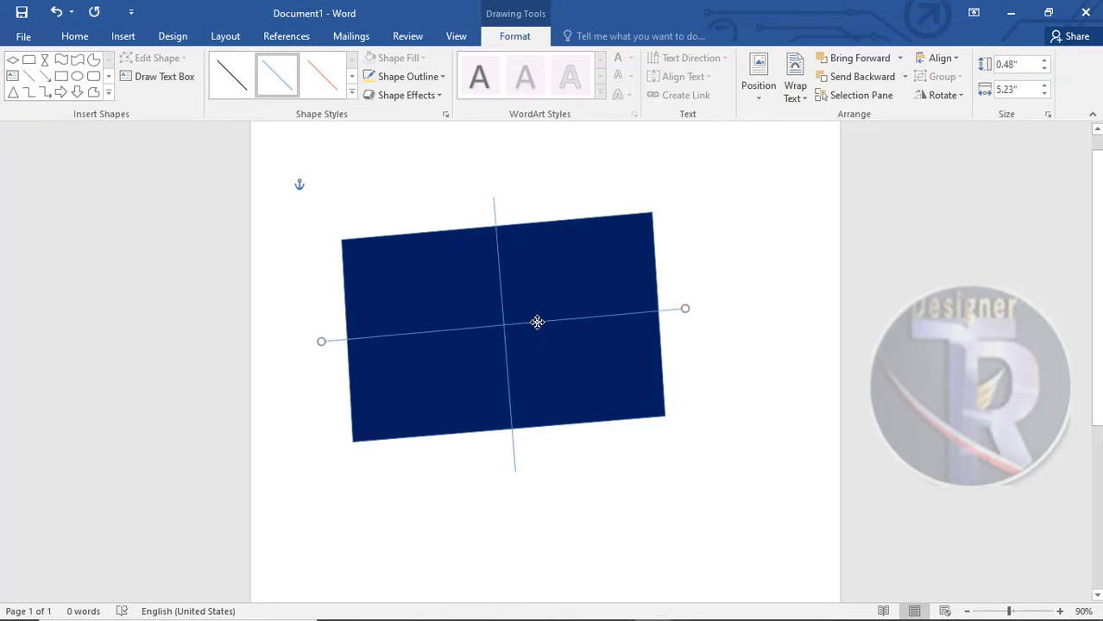
# Make both crossing lines white with a 6 pt weight
pyautogui.keyDown('shift'); pyautogui.click(501, 290); pyautogui.keyUp('shift')
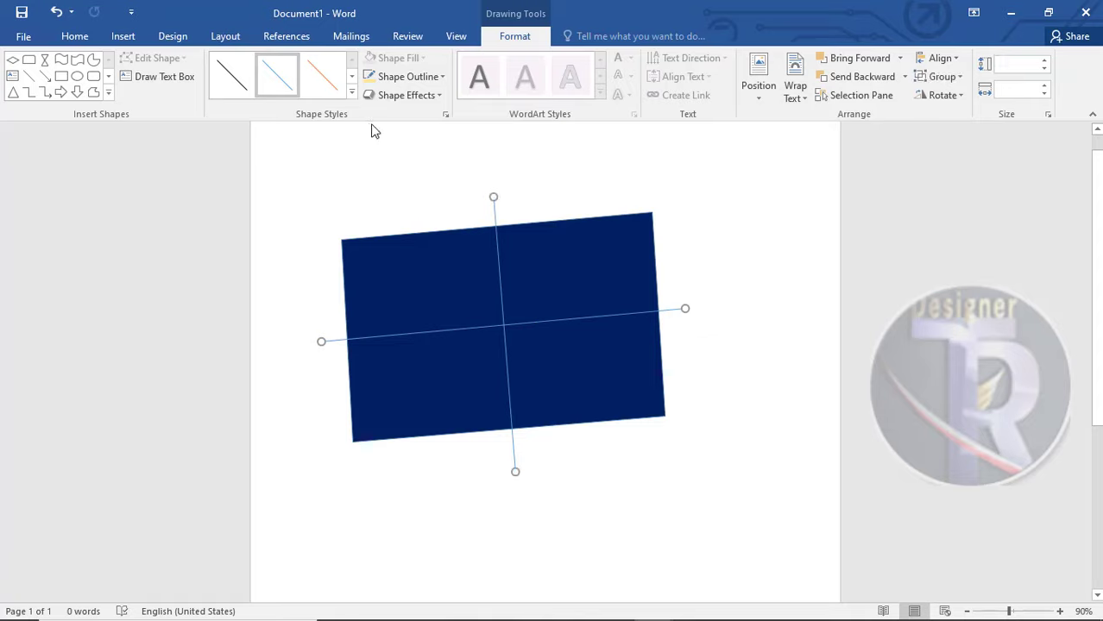
pyautogui.click(399, 74)
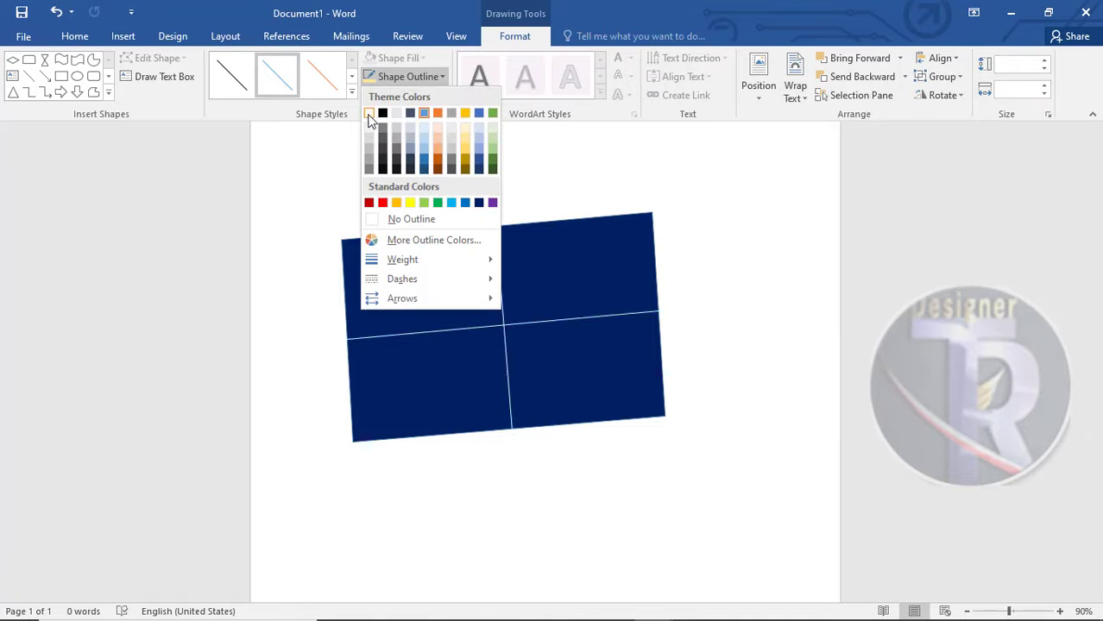
pyautogui.click(369, 118)
pyautogui.click(427, 79)
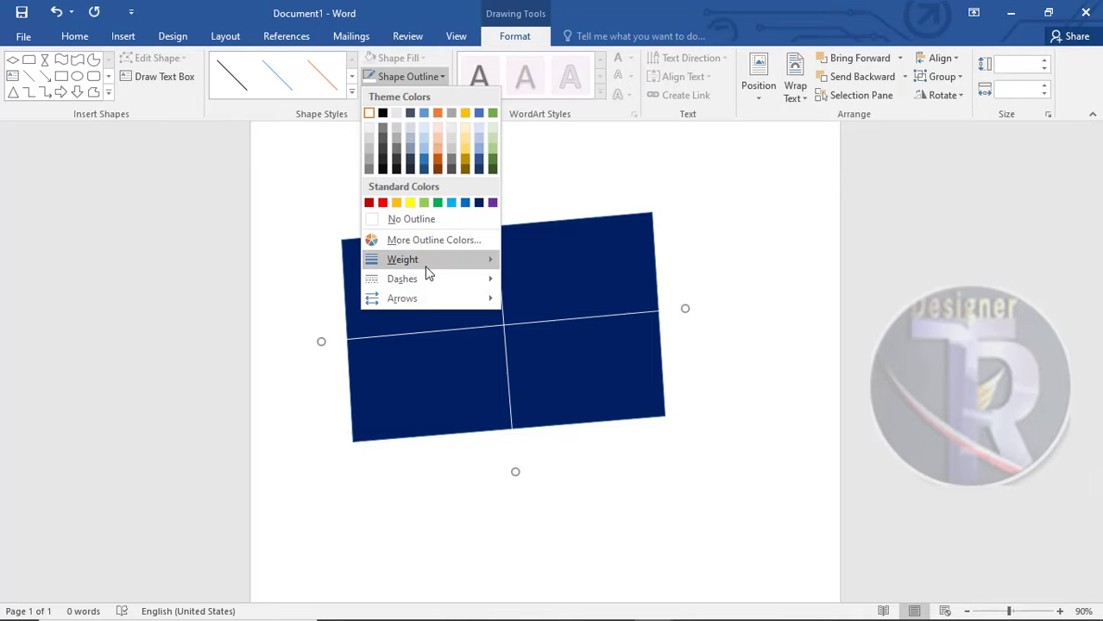
pyautogui.moveTo(402, 259)
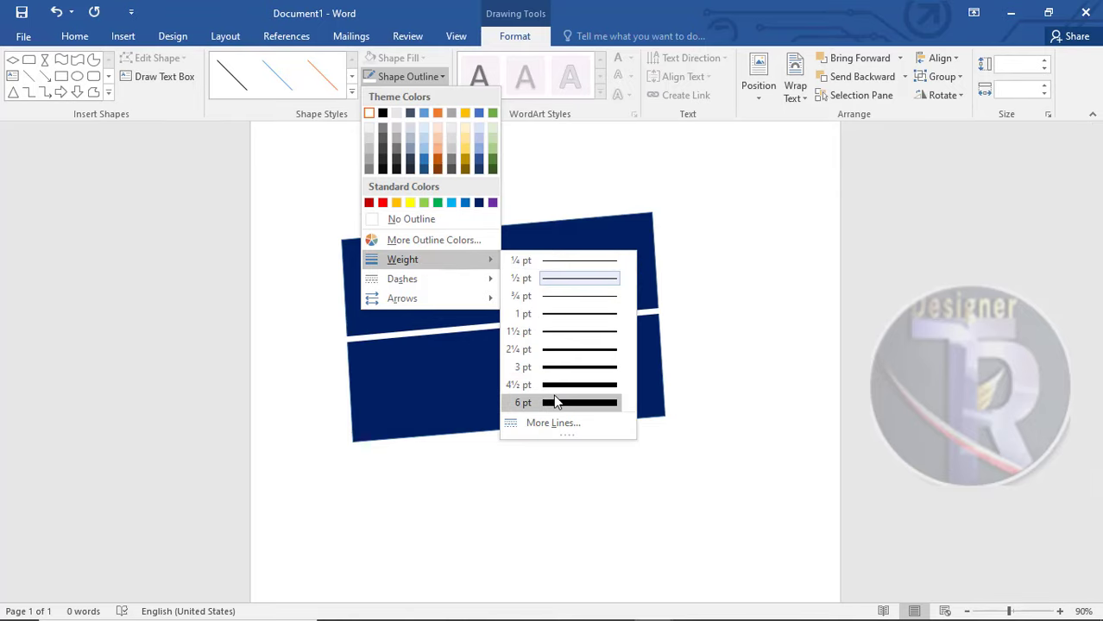
pyautogui.click(555, 402)
pyautogui.click(718, 434)
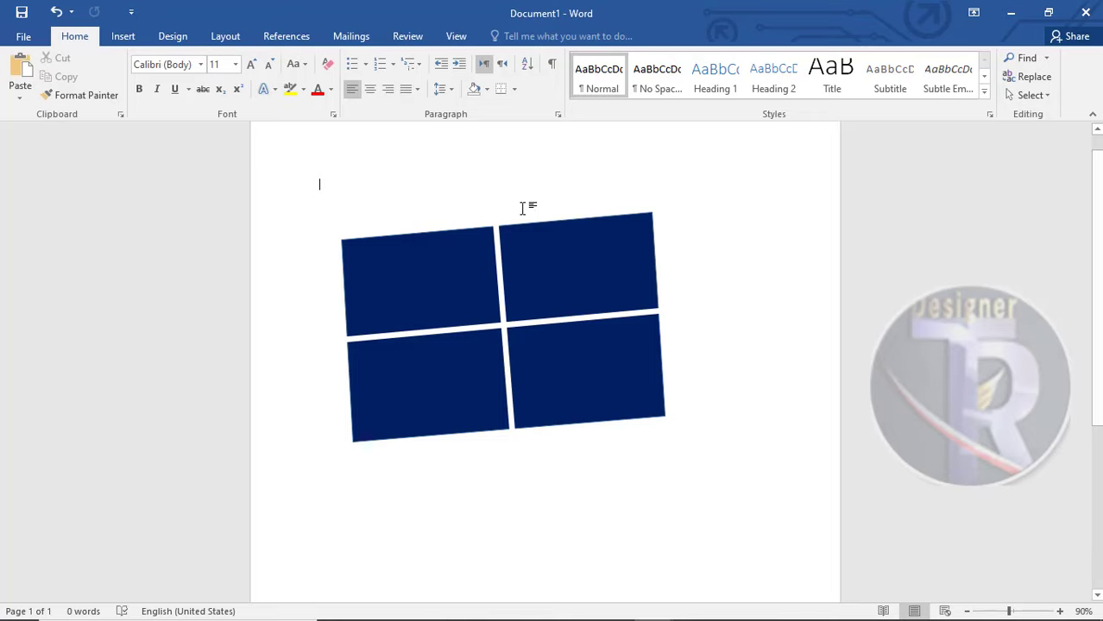
# Turn on Select Objects and drag-select all four window panes
pyautogui.click(546, 238)
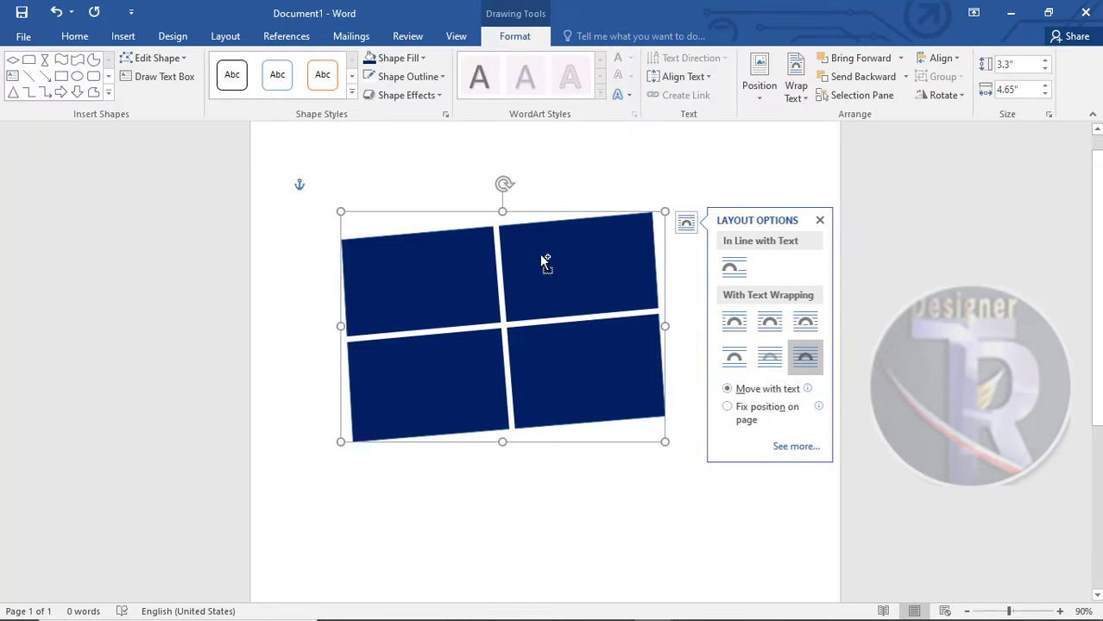
pyautogui.click(697, 148)
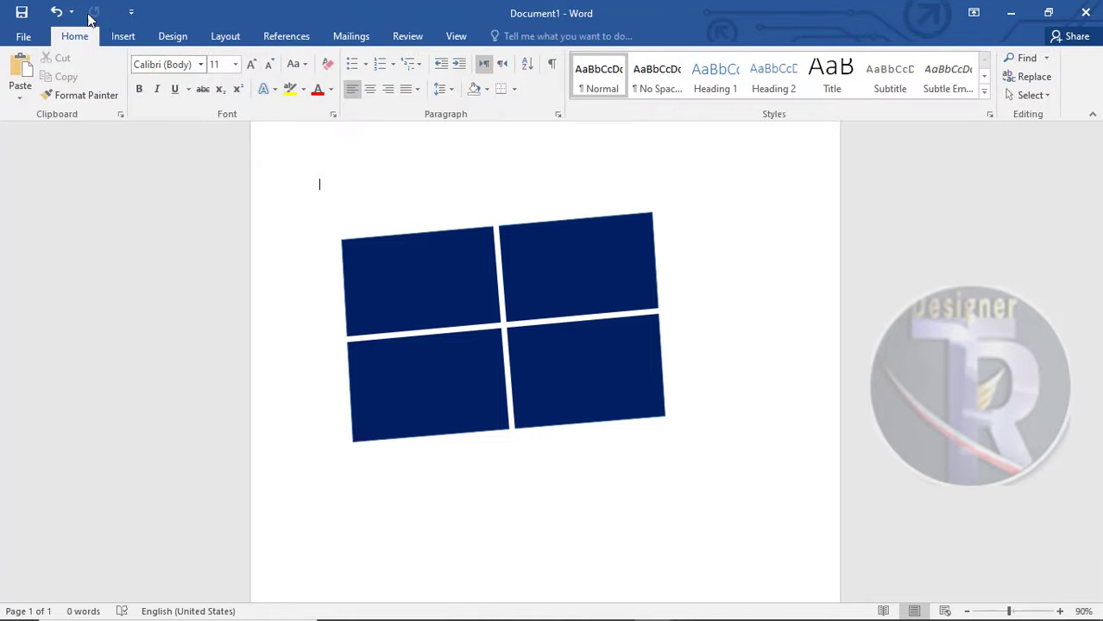
pyautogui.click(137, 34)
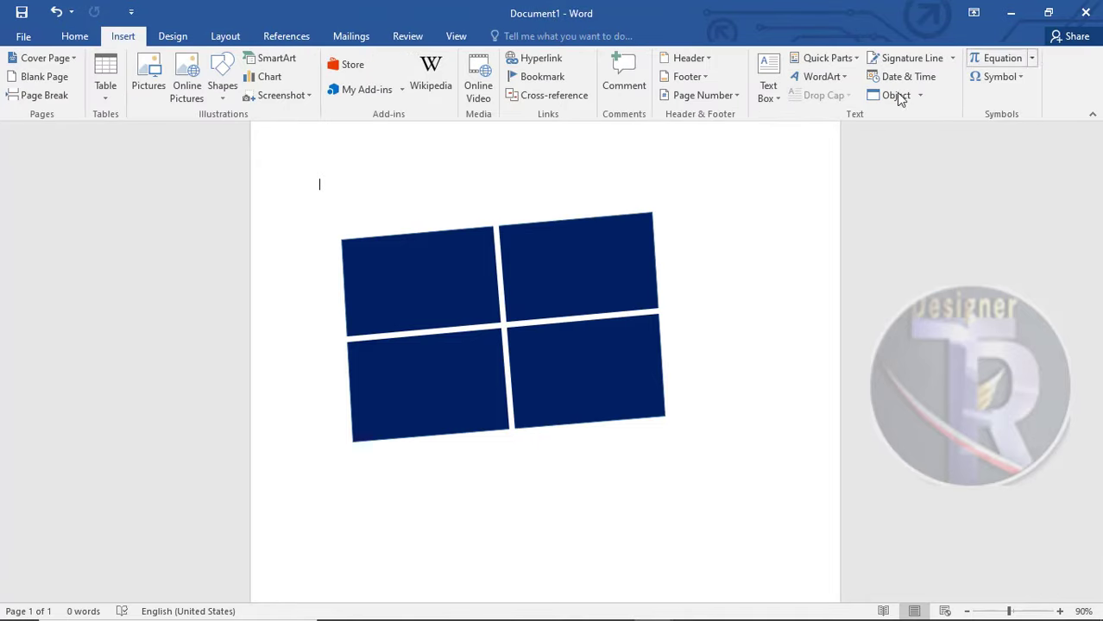
pyautogui.click(75, 35)
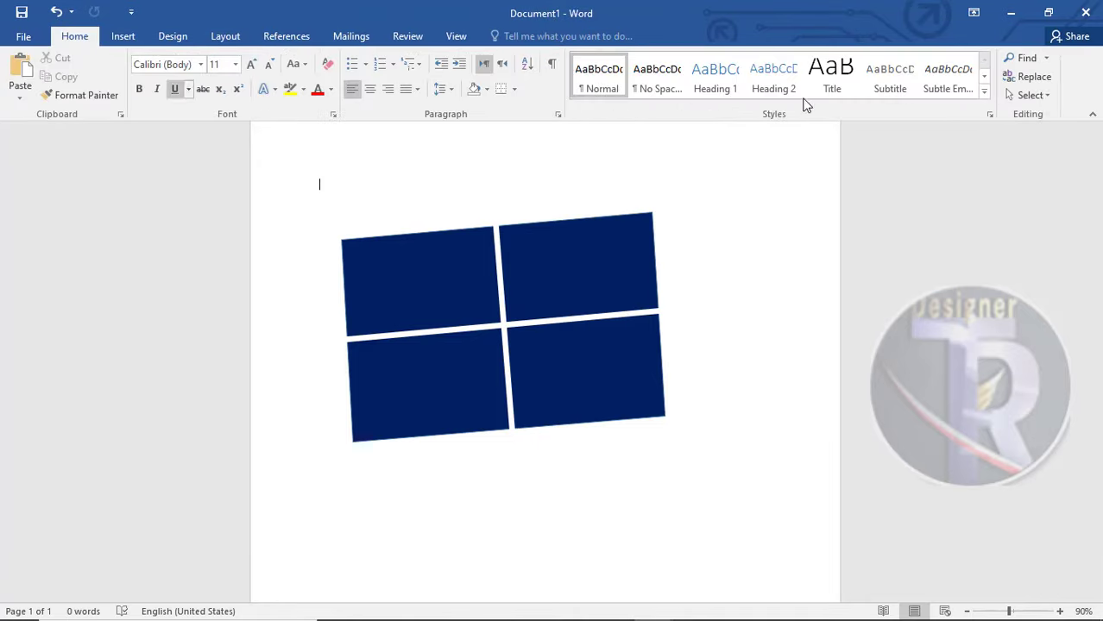
pyautogui.click(1030, 95)
pyautogui.click(949, 137)
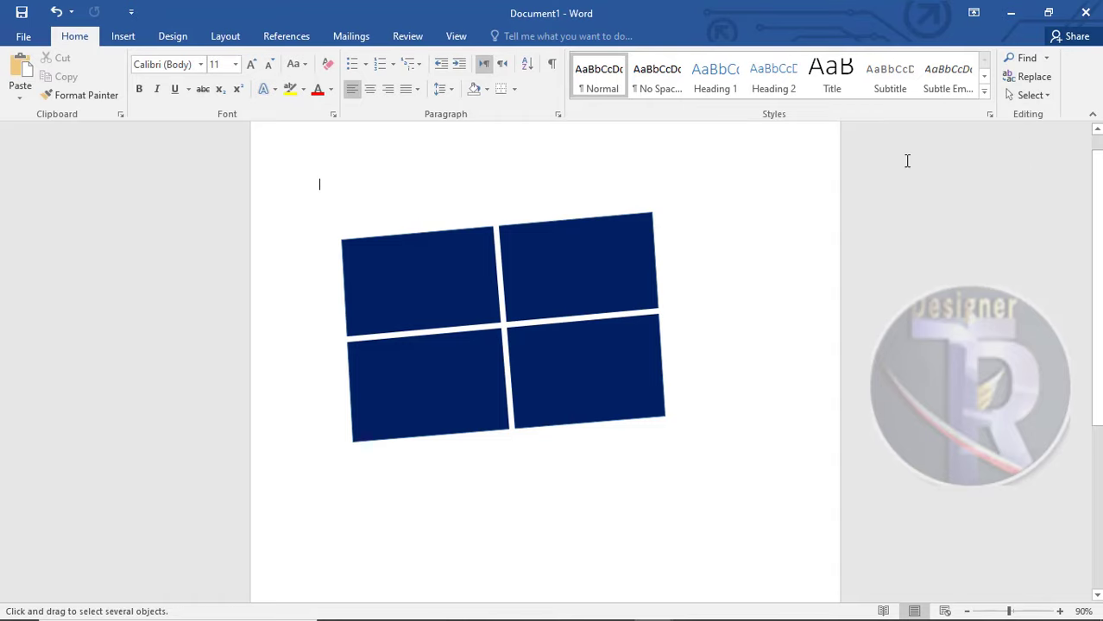
pyautogui.moveTo(759, 165); pyautogui.dragTo(256, 482)
# Group the panes, then shrink the group and move it toward the page's top-left
pyautogui.rightClick(464, 343)
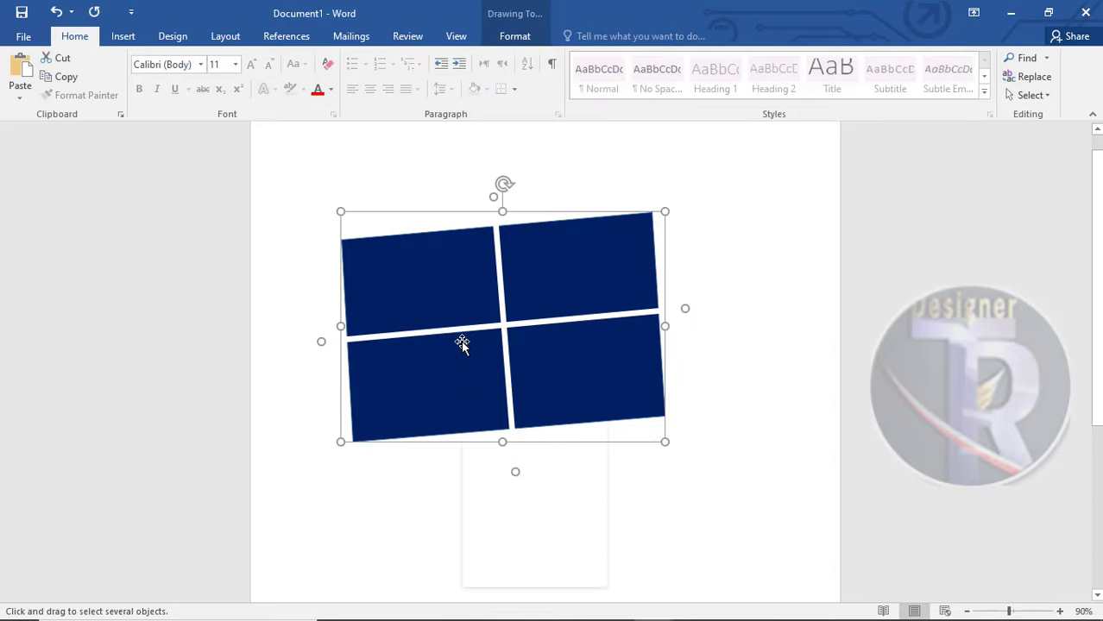
pyautogui.click(643, 435)
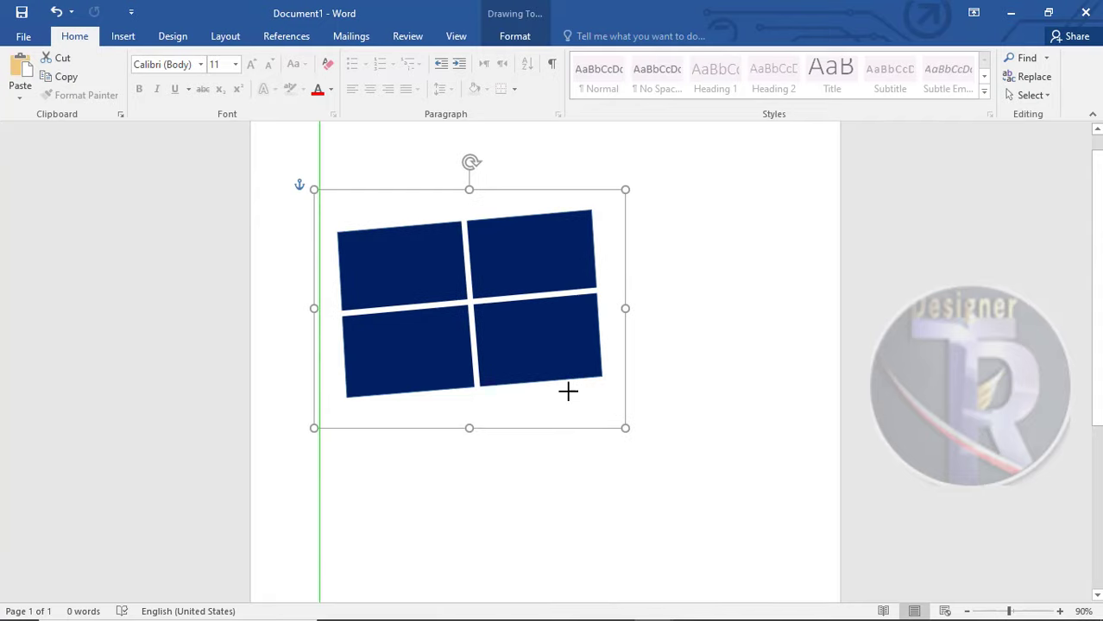
pyautogui.moveTo(691, 478); pyautogui.dragTo(485, 320)
pyautogui.moveTo(433, 268); pyautogui.dragTo(381, 192)
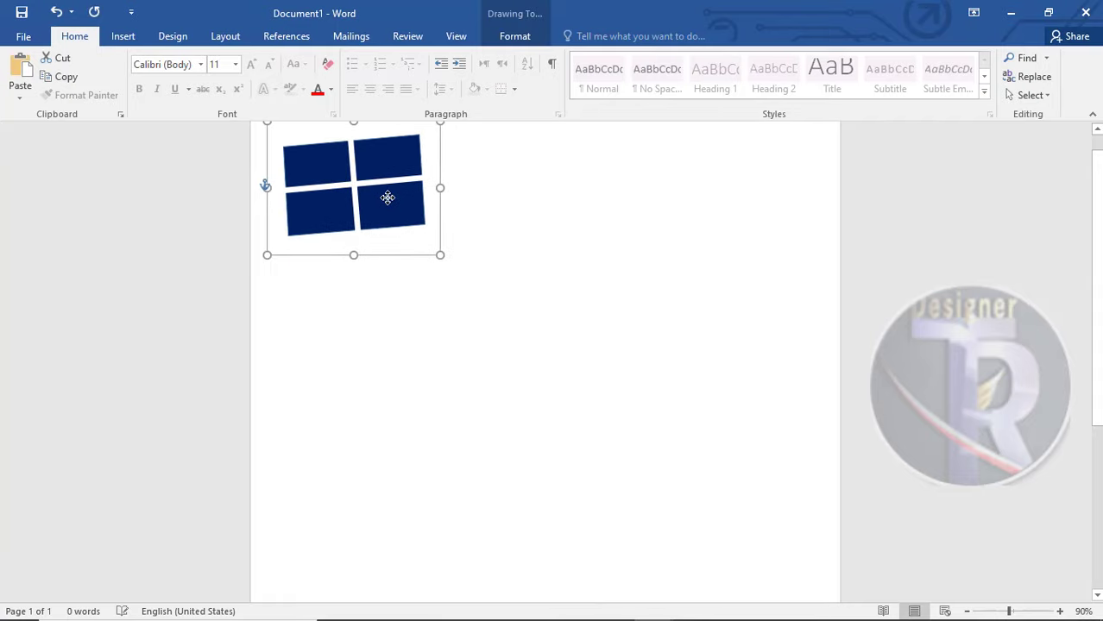
pyautogui.click(540, 323)
pyautogui.click(380, 172)
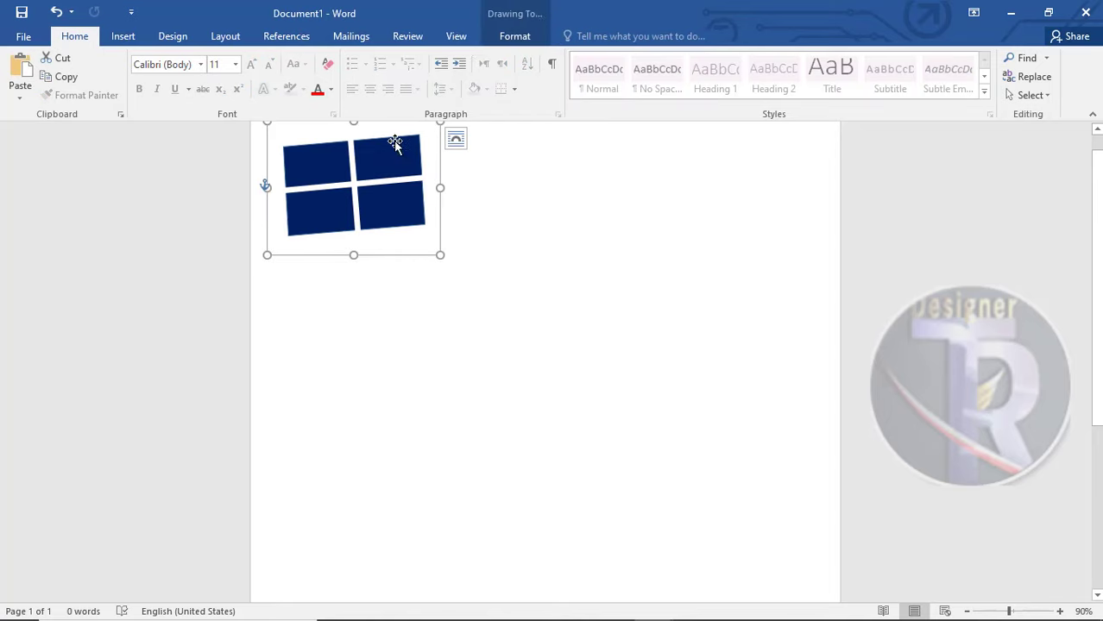
# Fill the grouped window icon black
pyautogui.click(513, 36)
pyautogui.click(428, 61)
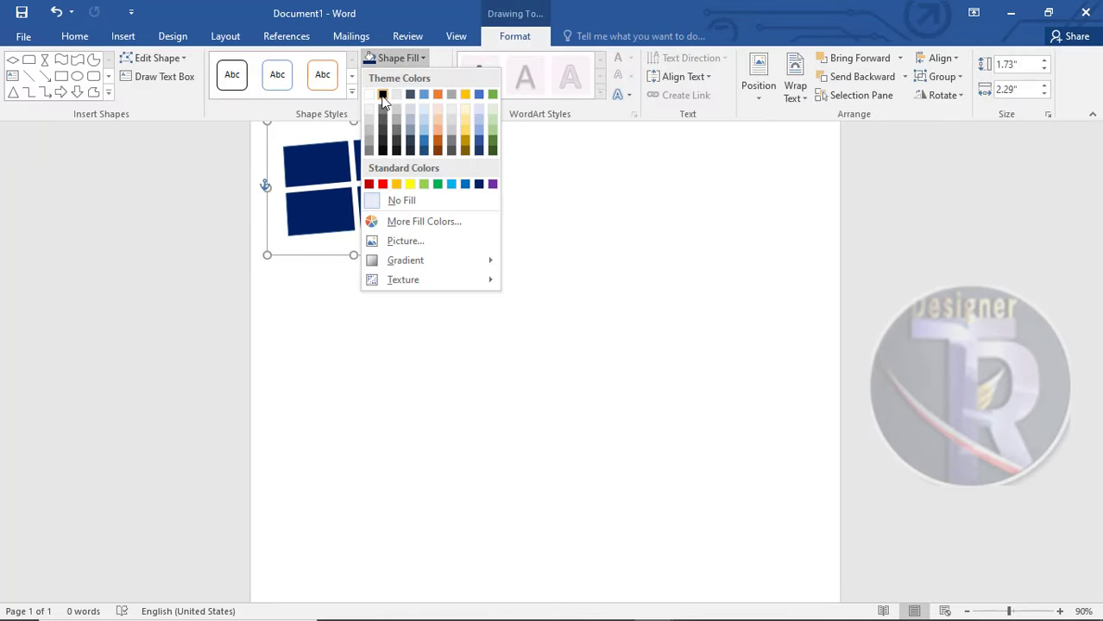
pyautogui.click(382, 93)
pyautogui.click(519, 244)
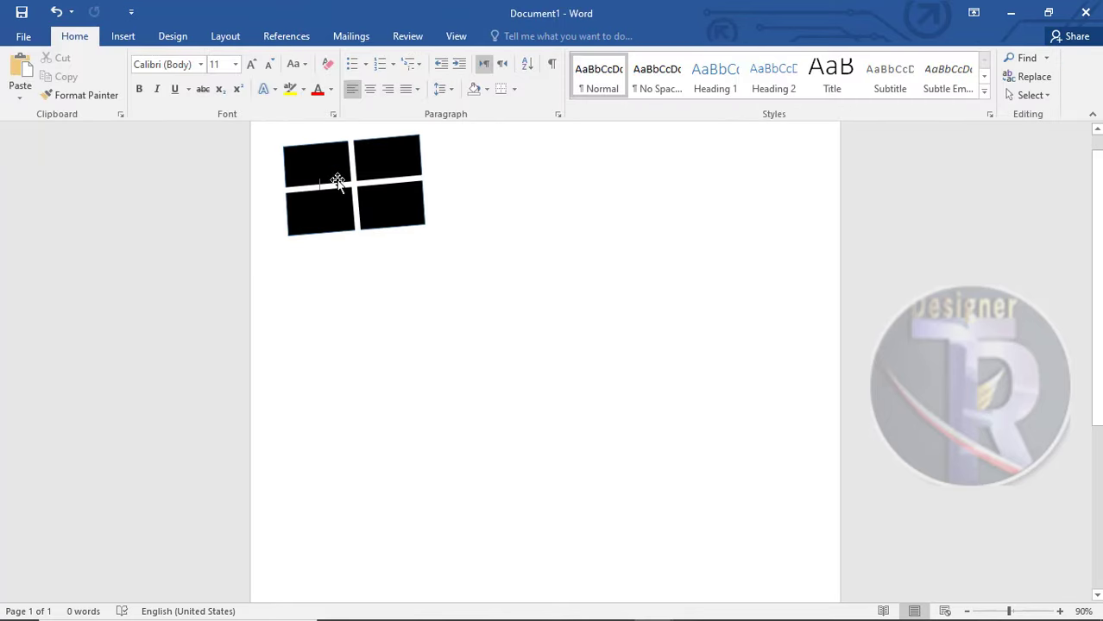
# Nudge the window icon slightly and enlarge it to about 2.33" by 2.81"
pyautogui.moveTo(396, 170); pyautogui.dragTo(386, 184)
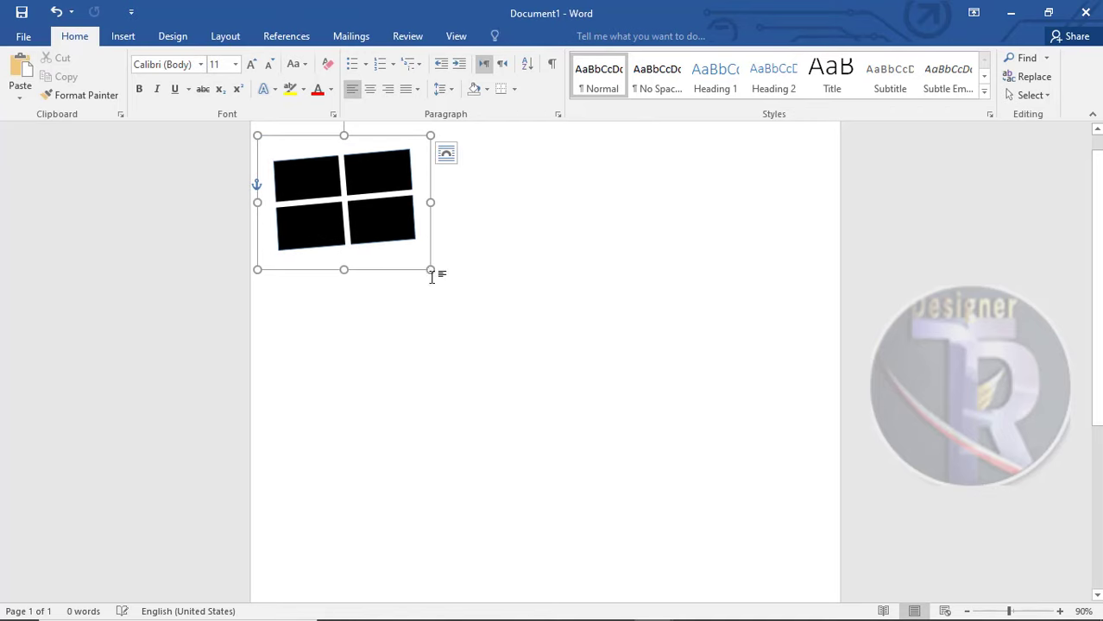
pyautogui.click(456, 304)
pyautogui.click(364, 215)
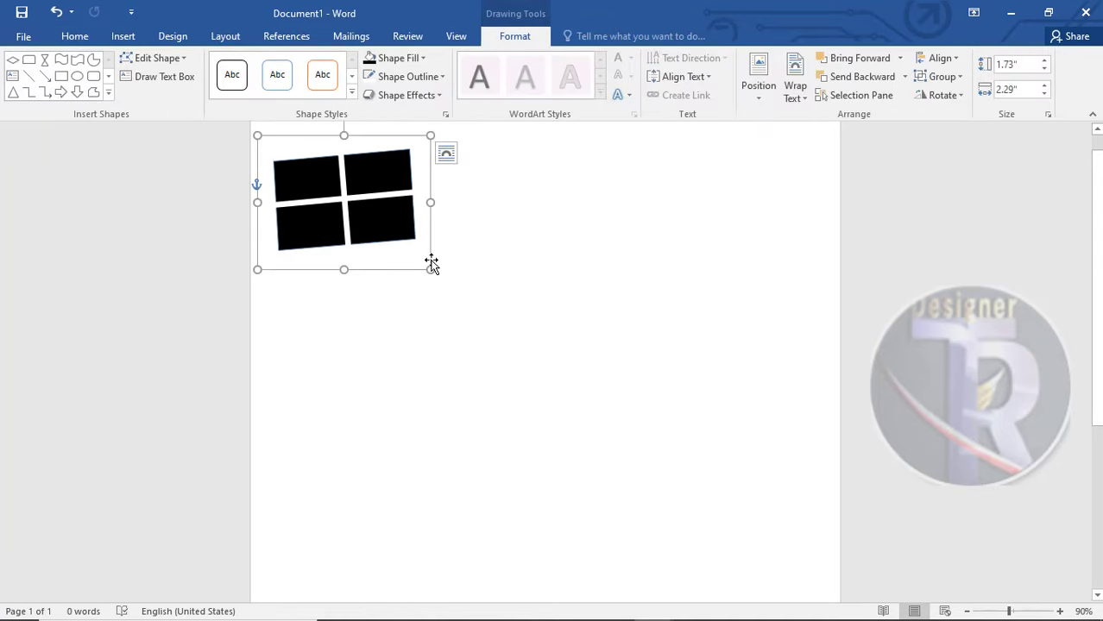
pyautogui.moveTo(431, 272); pyautogui.dragTo(456, 304)
pyautogui.press('Escape')
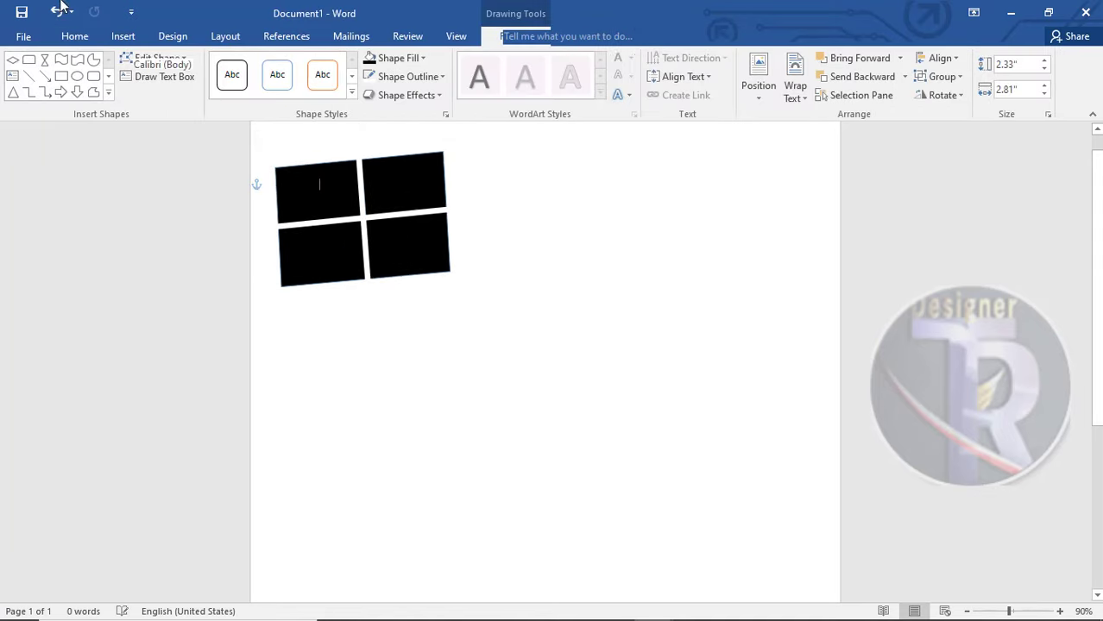
pyautogui.click(120, 39)
# Draw a wave shape below the window icon and give it the solid black shape style
pyautogui.click(186, 77)
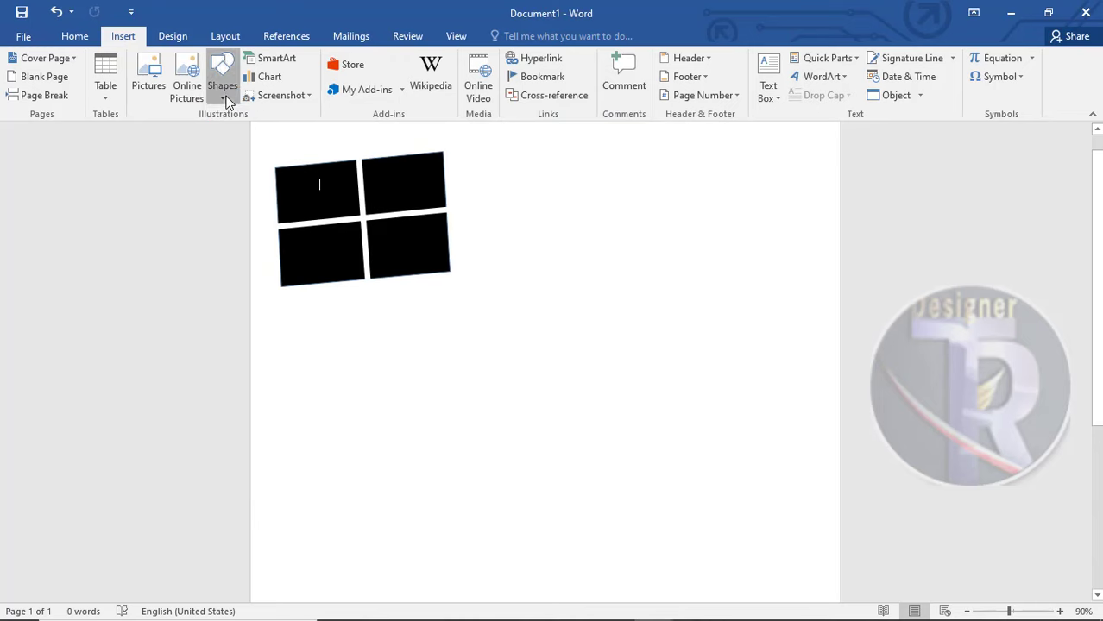
pyautogui.click(223, 86)
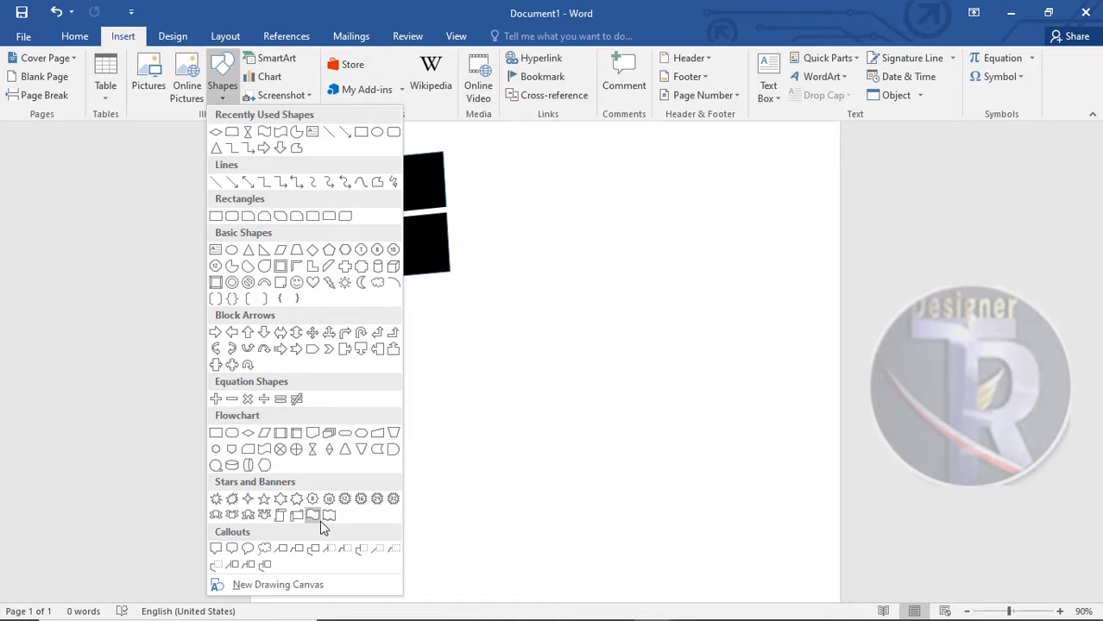
pyautogui.click(321, 523)
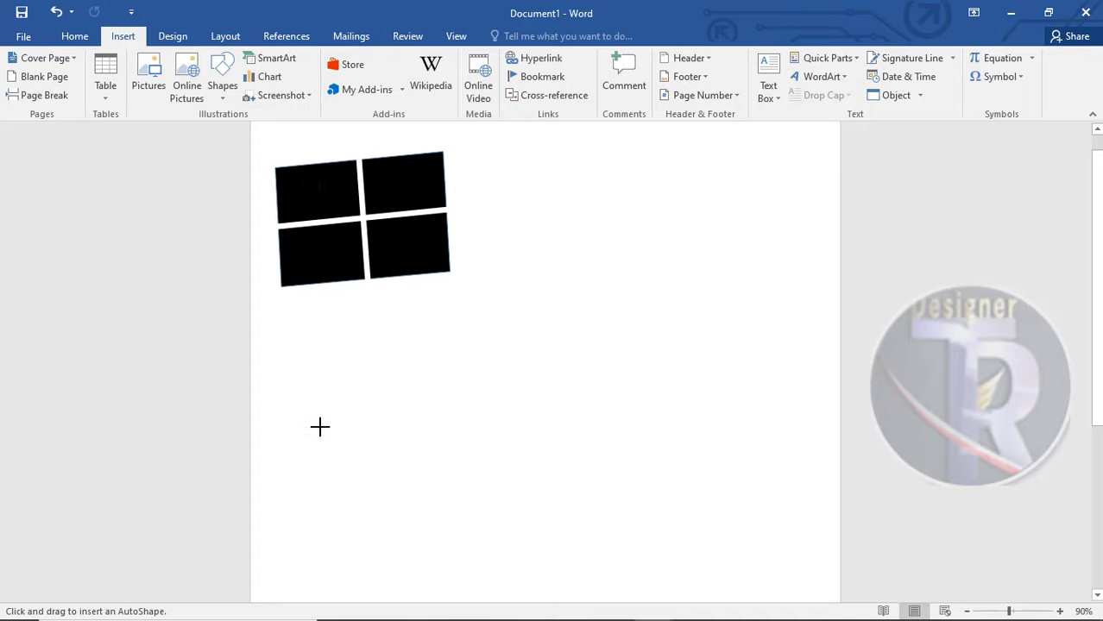
pyautogui.moveTo(351, 370); pyautogui.dragTo(410, 417)
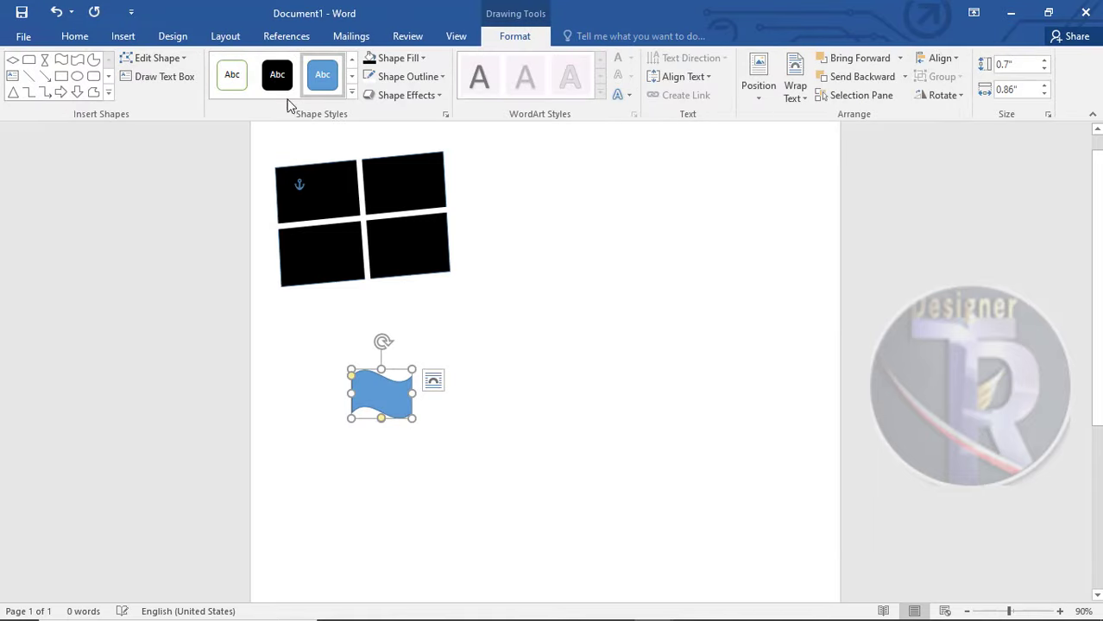
pyautogui.click(277, 74)
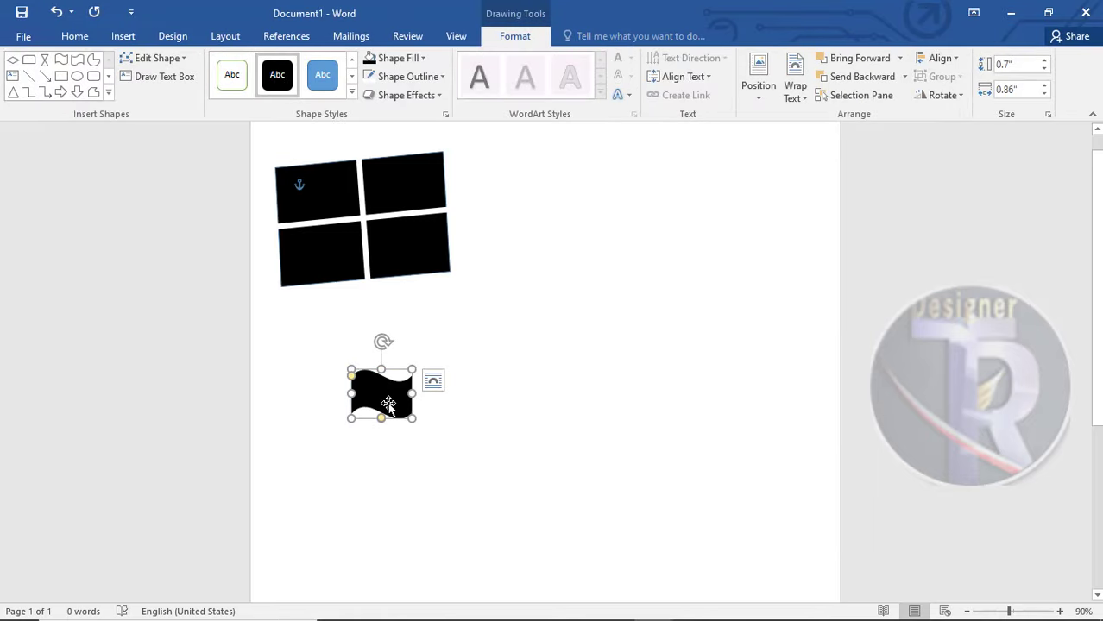
# Duplicate the wave into four, arranged as two aligned rows of two
pyautogui.moveTo(388, 405); pyautogui.dragTo(450, 404)
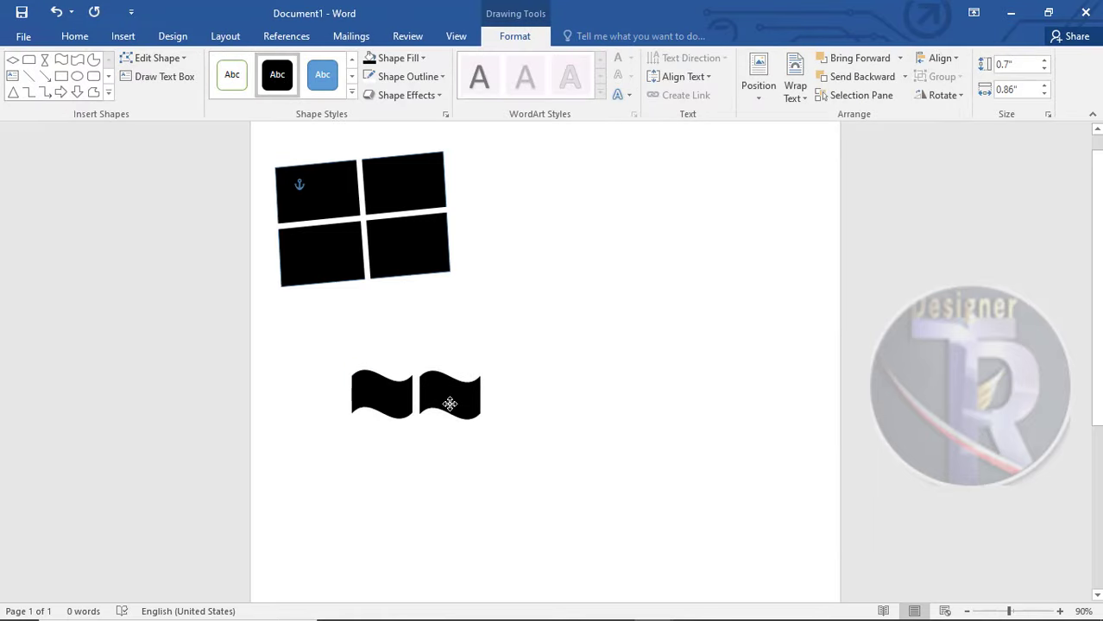
pyautogui.keyDown('shift'); pyautogui.click(449, 401); pyautogui.keyUp('shift')
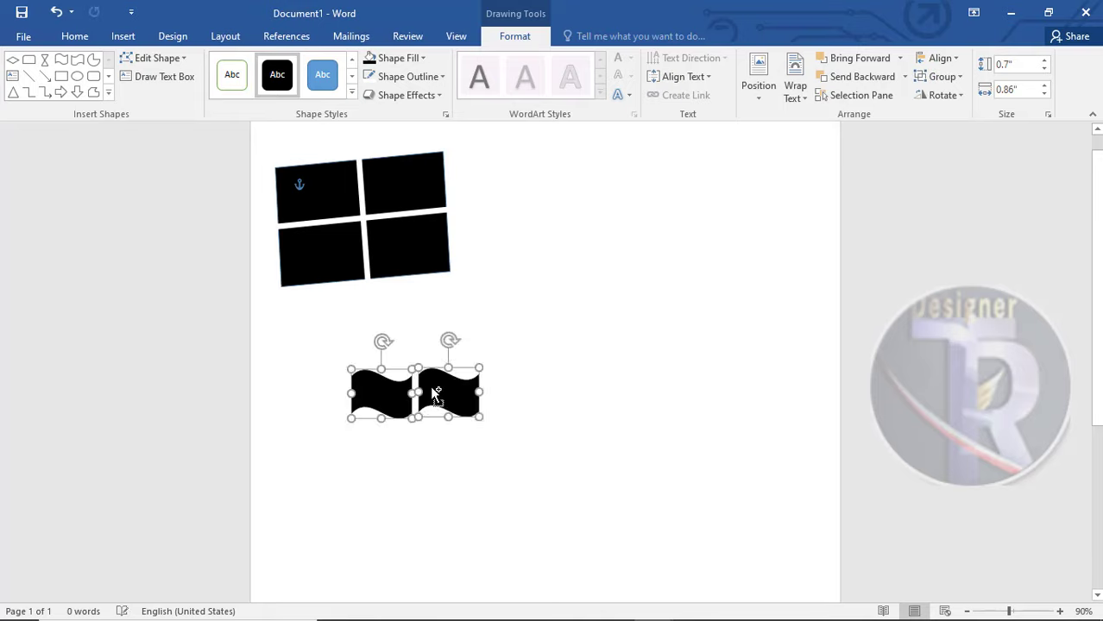
pyautogui.moveTo(436, 396); pyautogui.dragTo(434, 423)
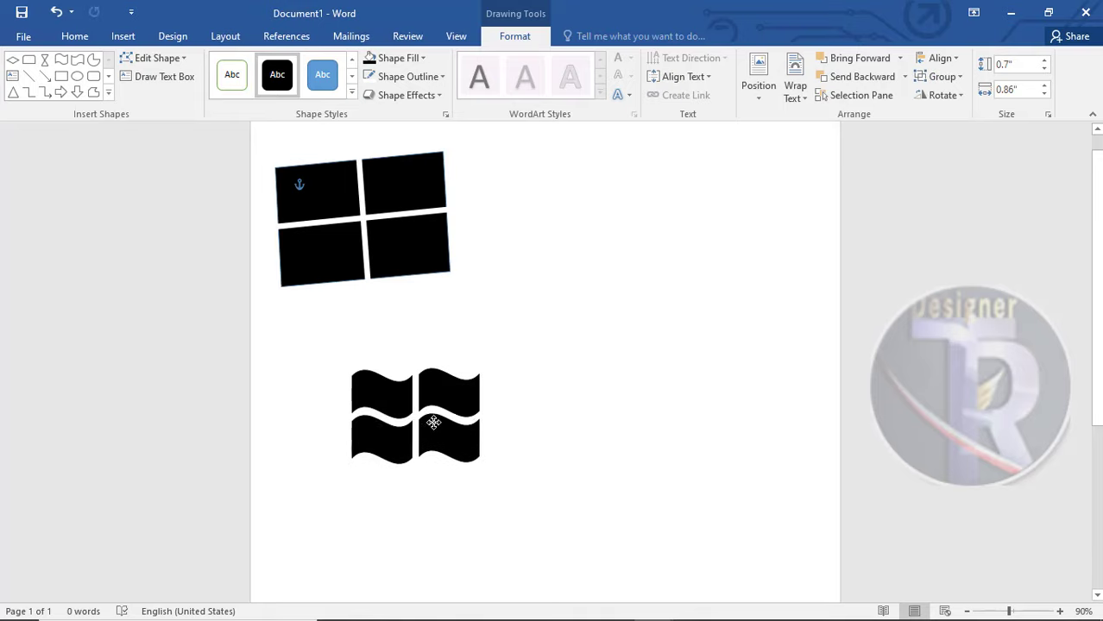
pyautogui.press('Right')
pyautogui.press('Up')
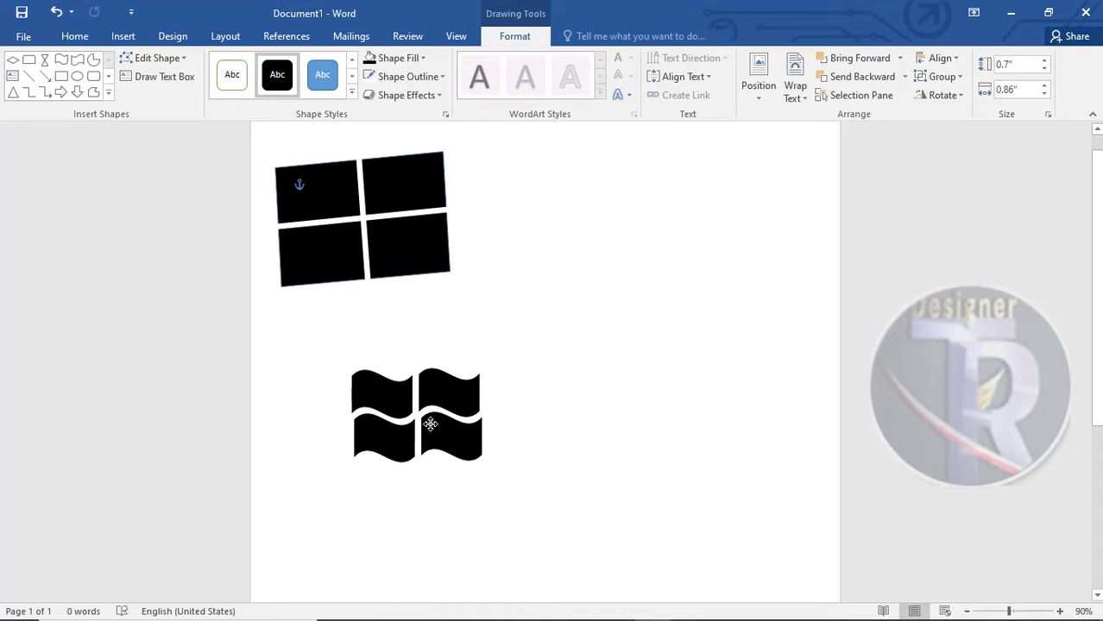
pyautogui.moveTo(434, 422); pyautogui.dragTo(436, 440)
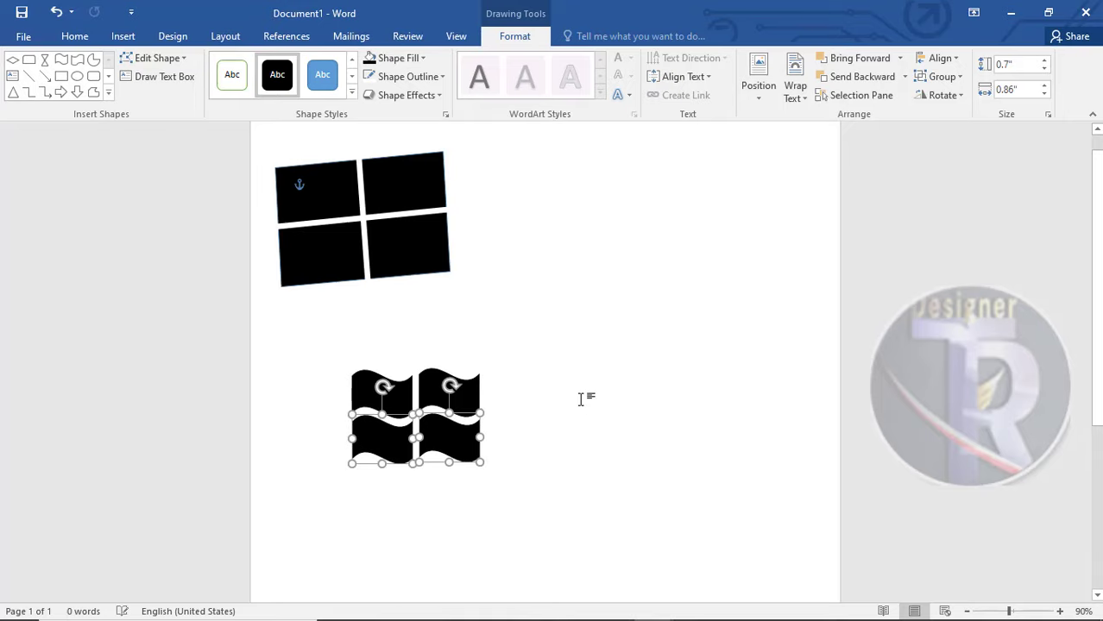
# Group the four waves, then reposition and enlarge the group to about 1.84" by 2.15"
pyautogui.click(581, 400)
pyautogui.click(453, 409)
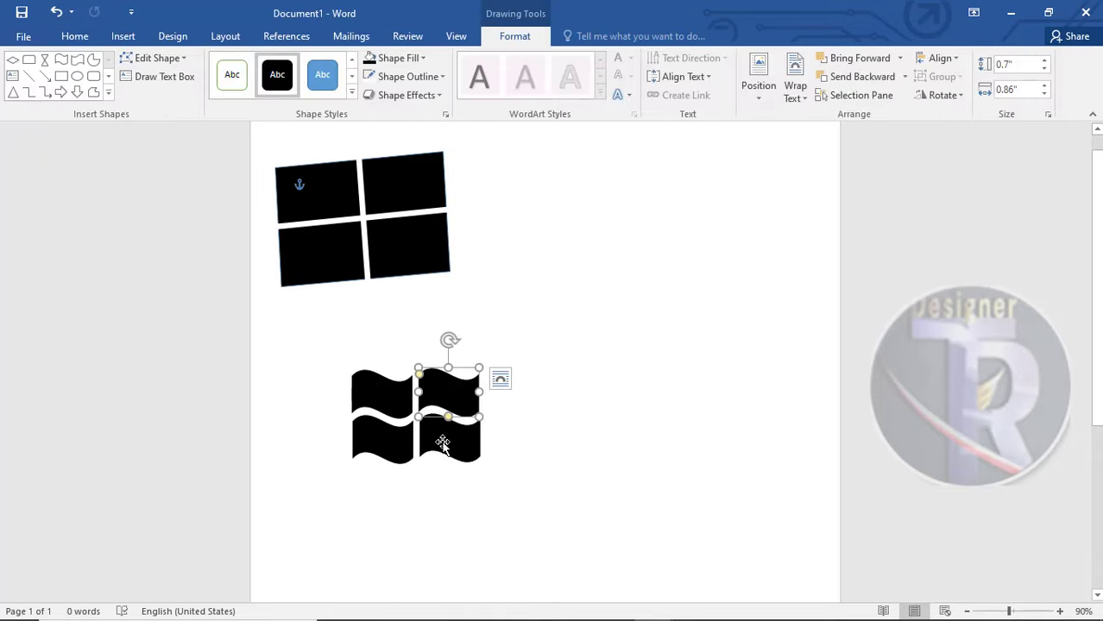
pyautogui.keyDown('shift'); pyautogui.click(438, 416); pyautogui.keyUp('shift')
pyautogui.keyDown('shift'); pyautogui.click(366, 399); pyautogui.keyUp('shift')
pyautogui.keyDown('shift'); pyautogui.click(366, 399); pyautogui.keyUp('shift')
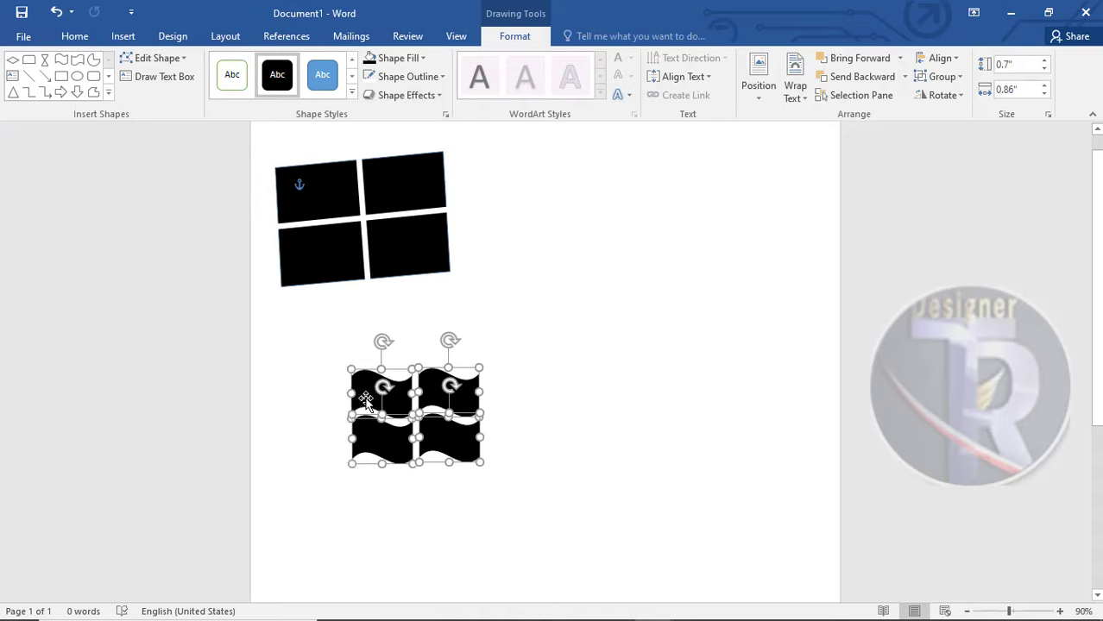
pyautogui.rightClick(366, 399)
pyautogui.moveTo(406, 247)
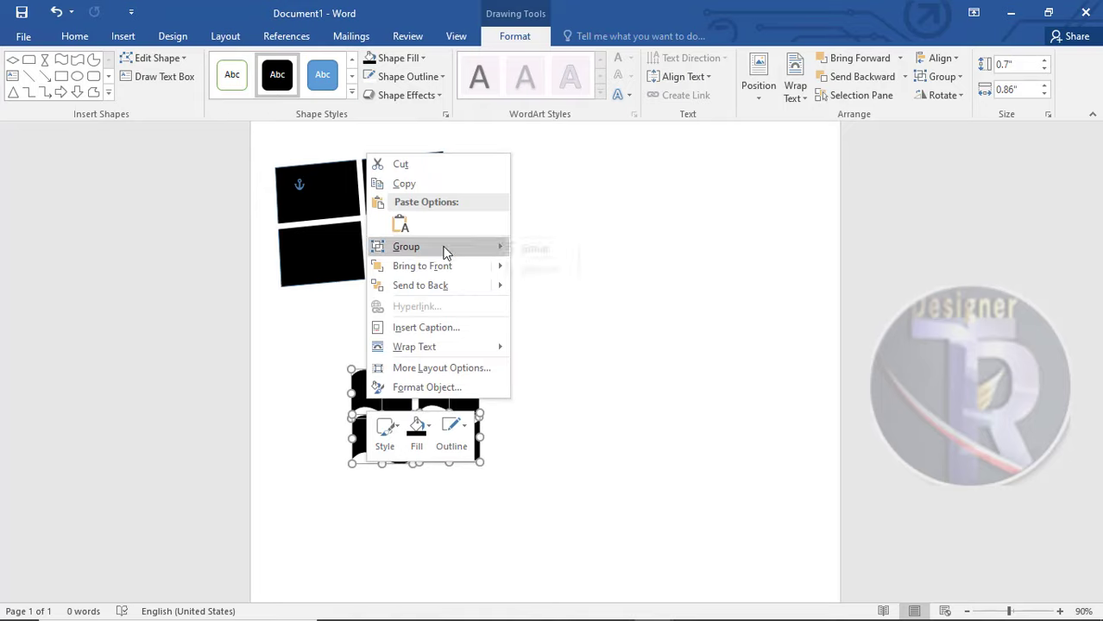
pyautogui.click(535, 249)
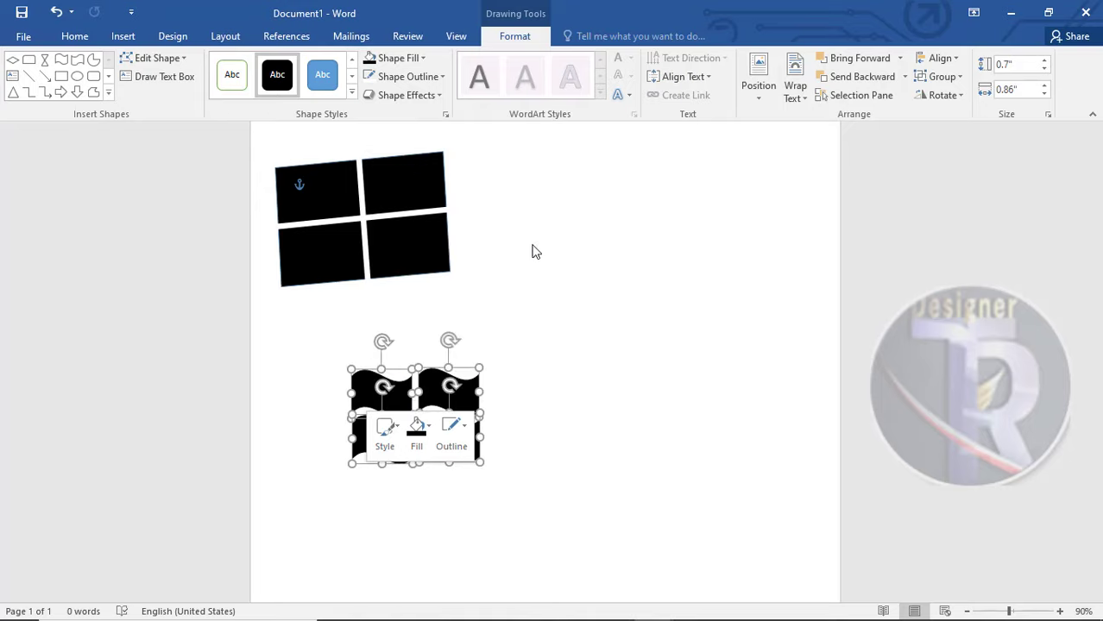
pyautogui.moveTo(443, 397); pyautogui.dragTo(506, 346)
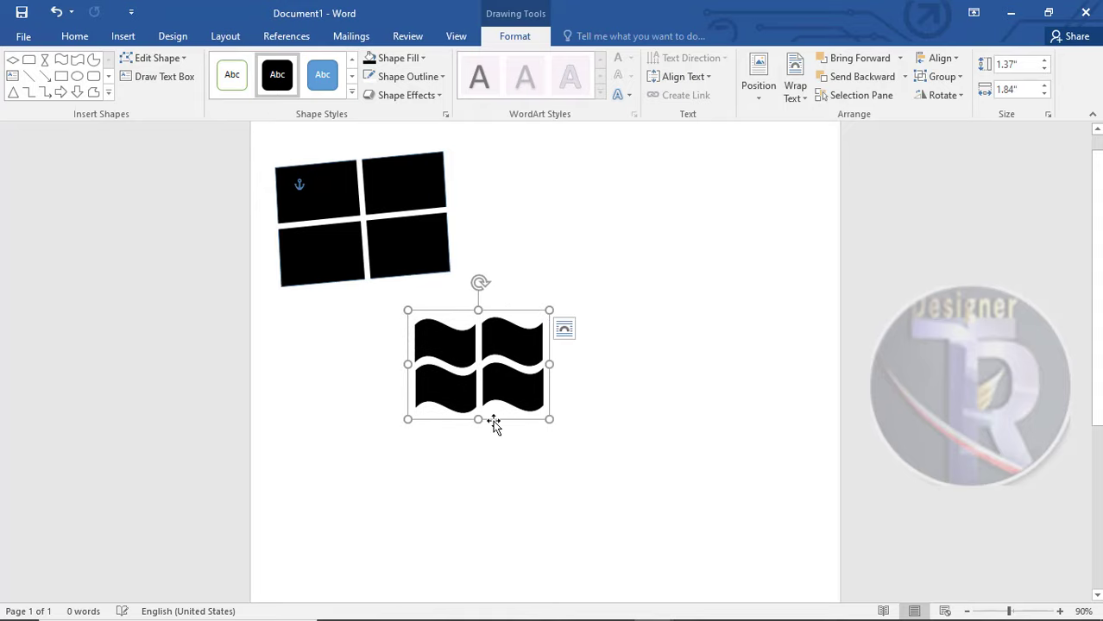
pyautogui.moveTo(547, 419); pyautogui.dragTo(567, 446)
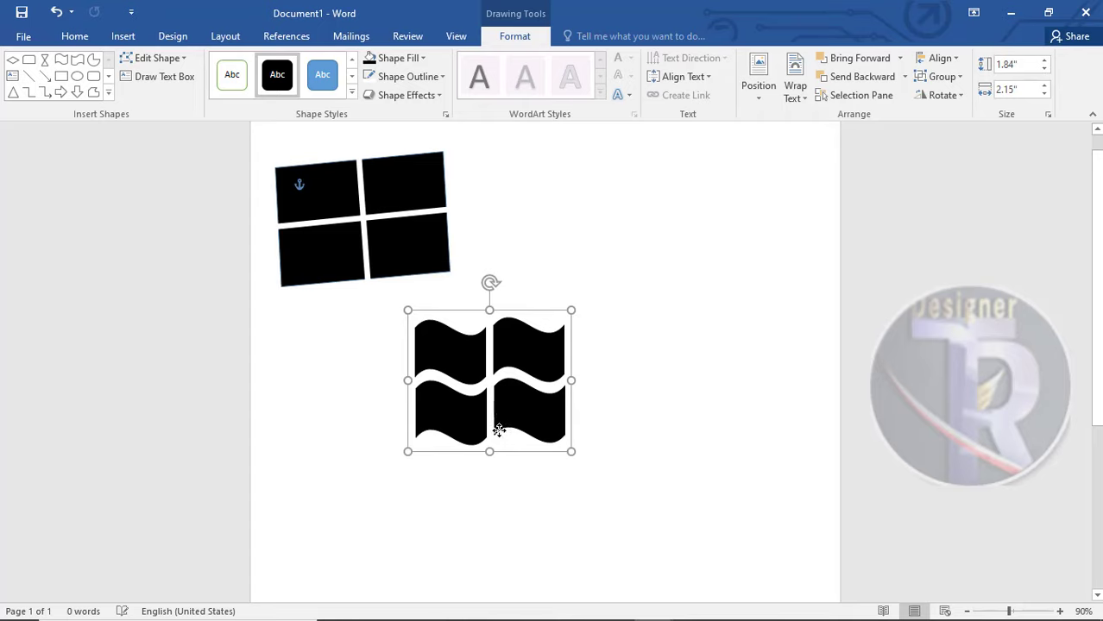
pyautogui.moveTo(497, 424); pyautogui.dragTo(499, 431)
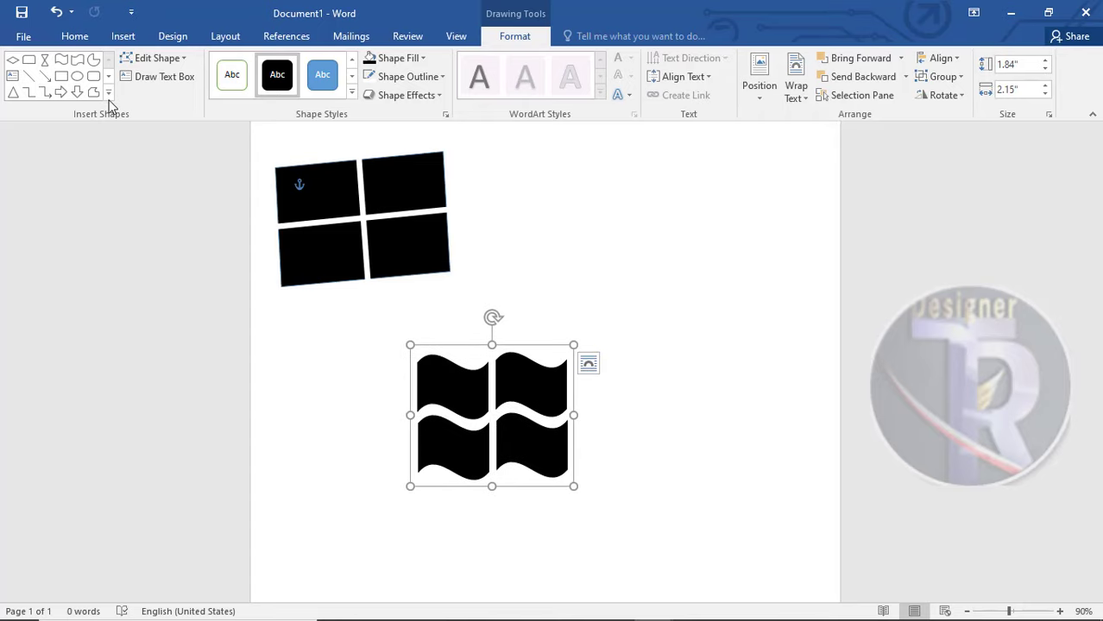
# Draw a large circle over the wave group and send it behind the waves
pyautogui.click(82, 79)
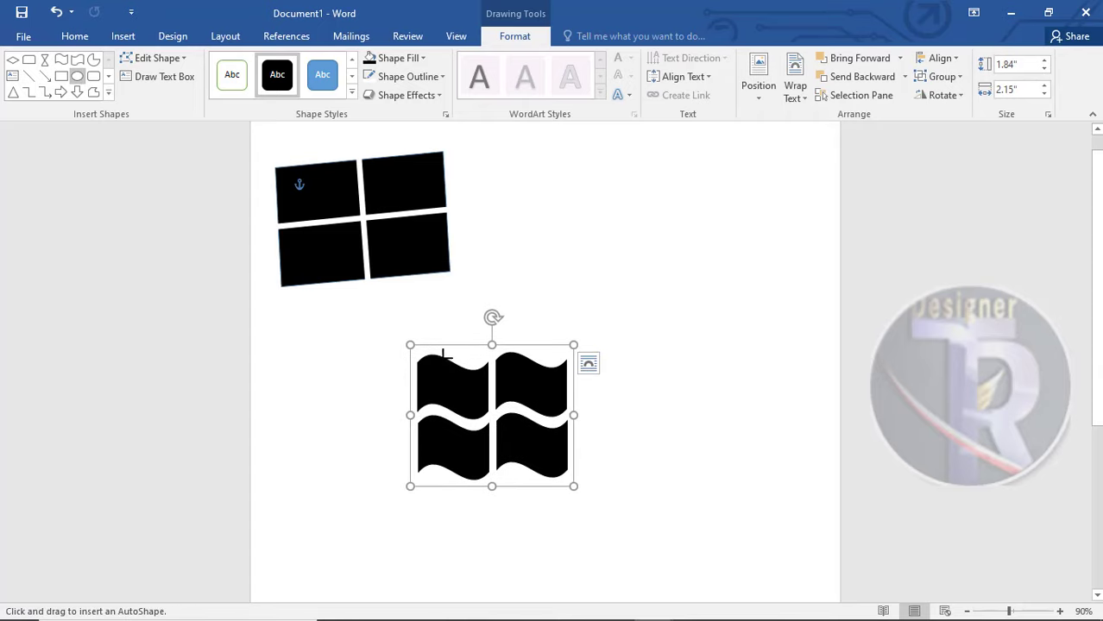
pyautogui.moveTo(383, 311); pyautogui.dragTo(607, 523)
pyautogui.moveTo(563, 486); pyautogui.dragTo(557, 472)
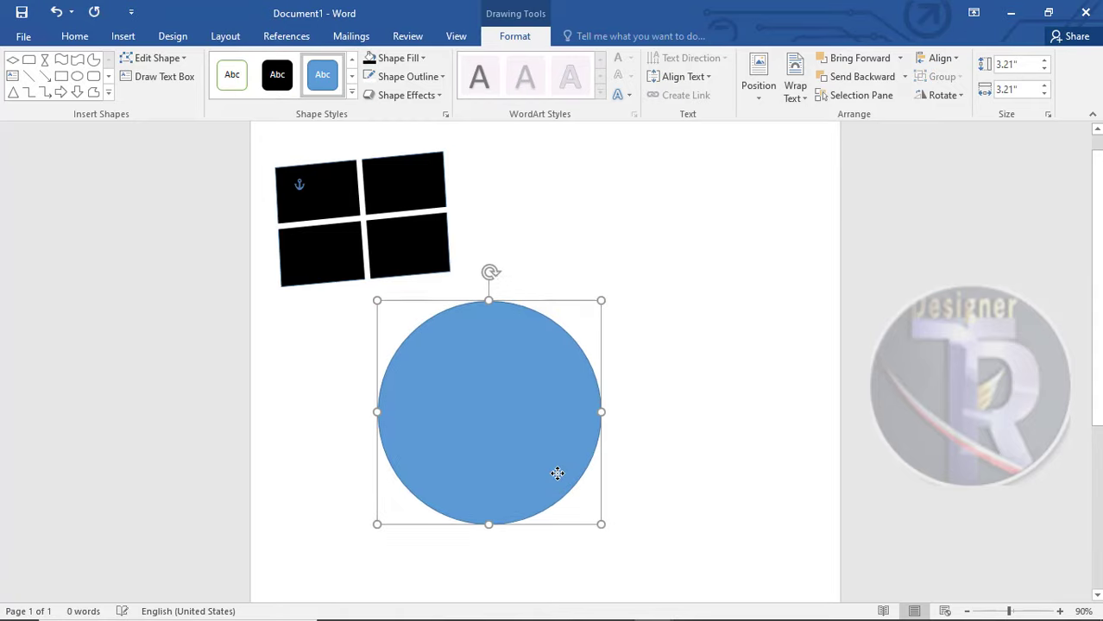
pyautogui.rightClick(494, 411)
pyautogui.click(559, 278)
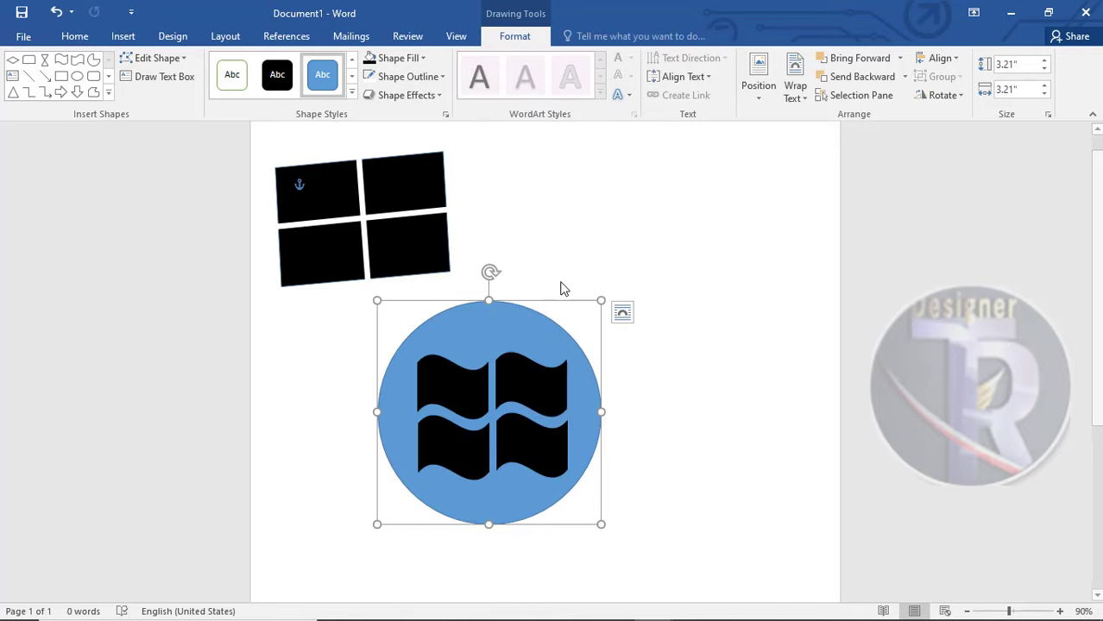
# Make the waves white with no outline
pyautogui.click(514, 376)
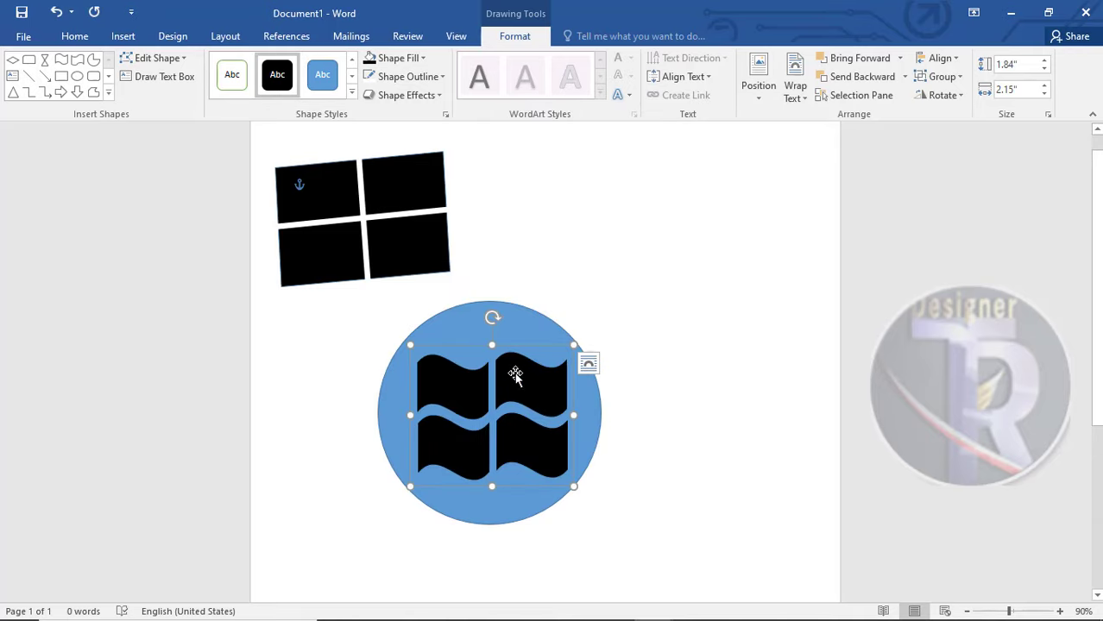
pyautogui.click(422, 58)
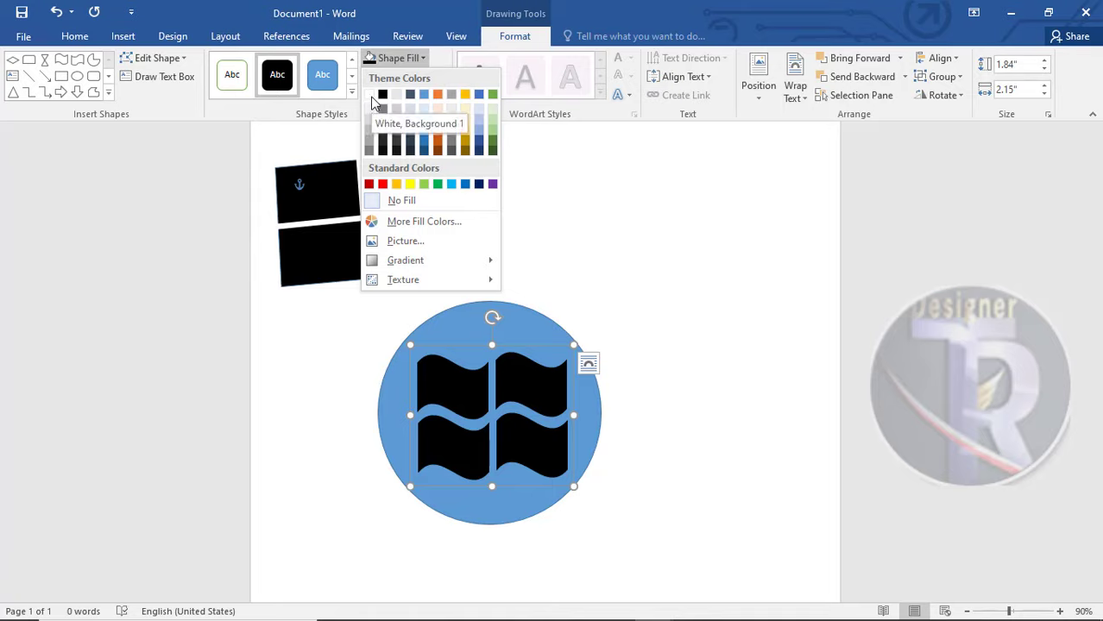
pyautogui.click(368, 95)
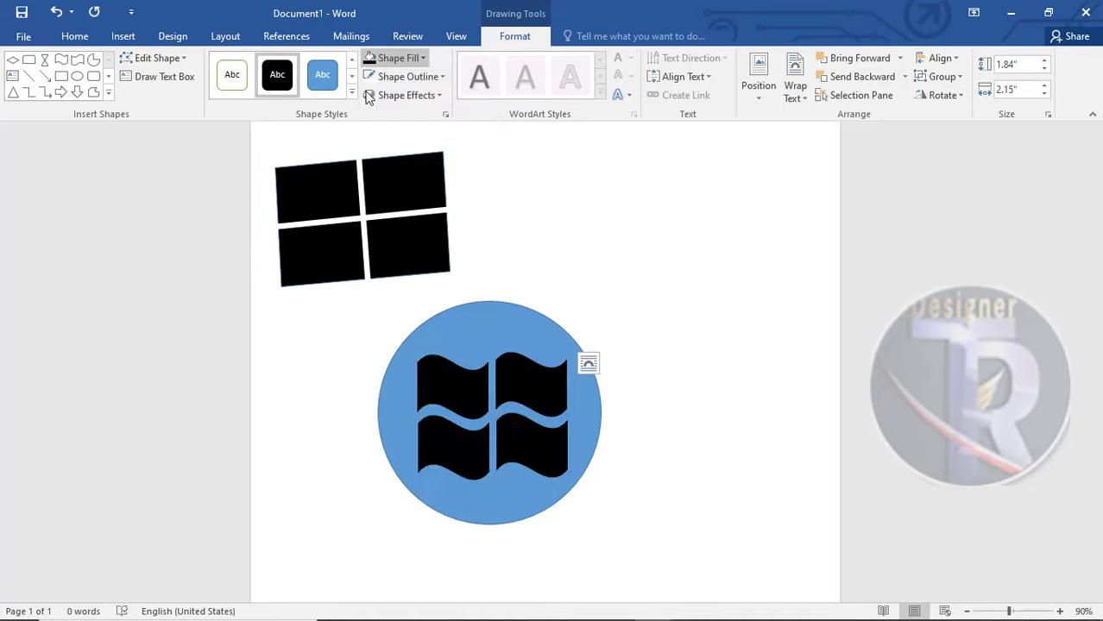
pyautogui.click(415, 83)
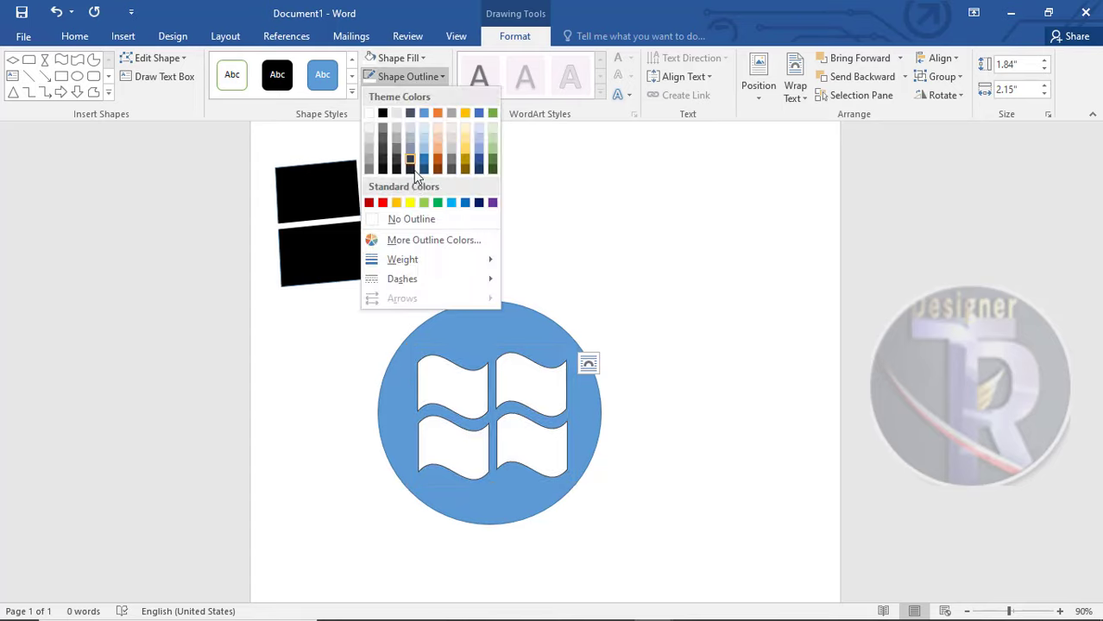
pyautogui.click(410, 216)
# Make the circle black, group it with the waves, and shrink it beside the window icon
pyautogui.click(474, 328)
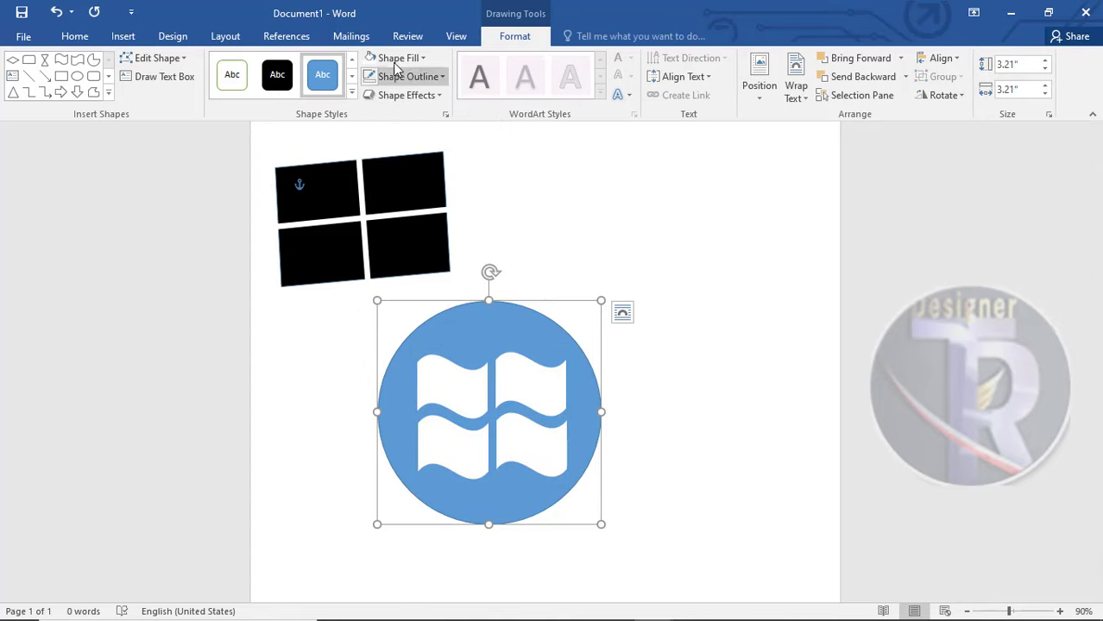
pyautogui.click(274, 81)
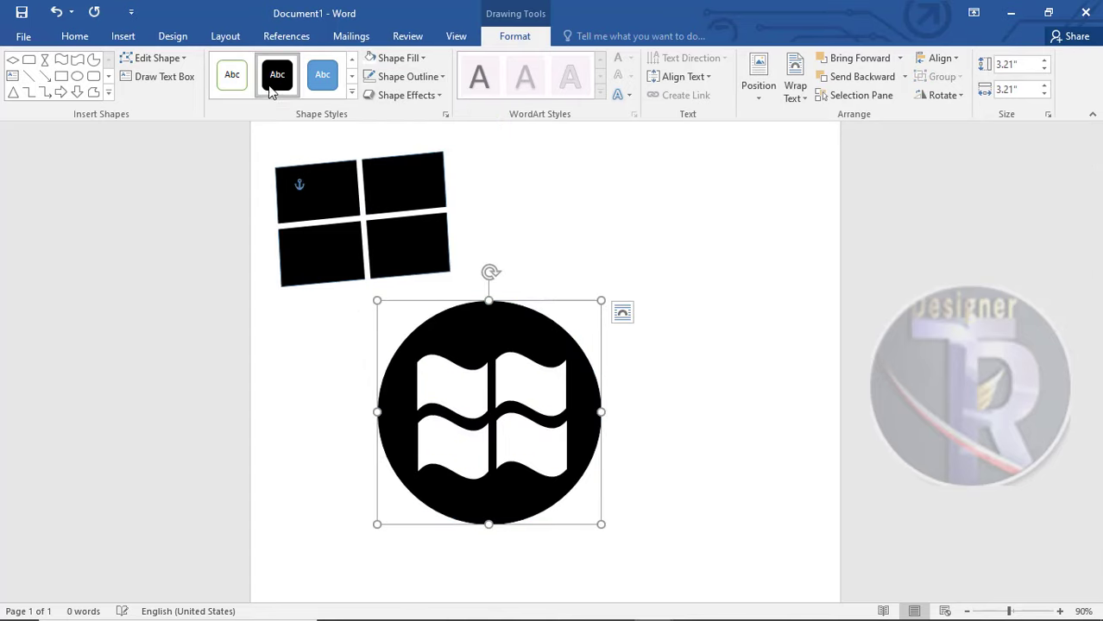
pyautogui.click(524, 381)
pyautogui.rightClick(524, 384)
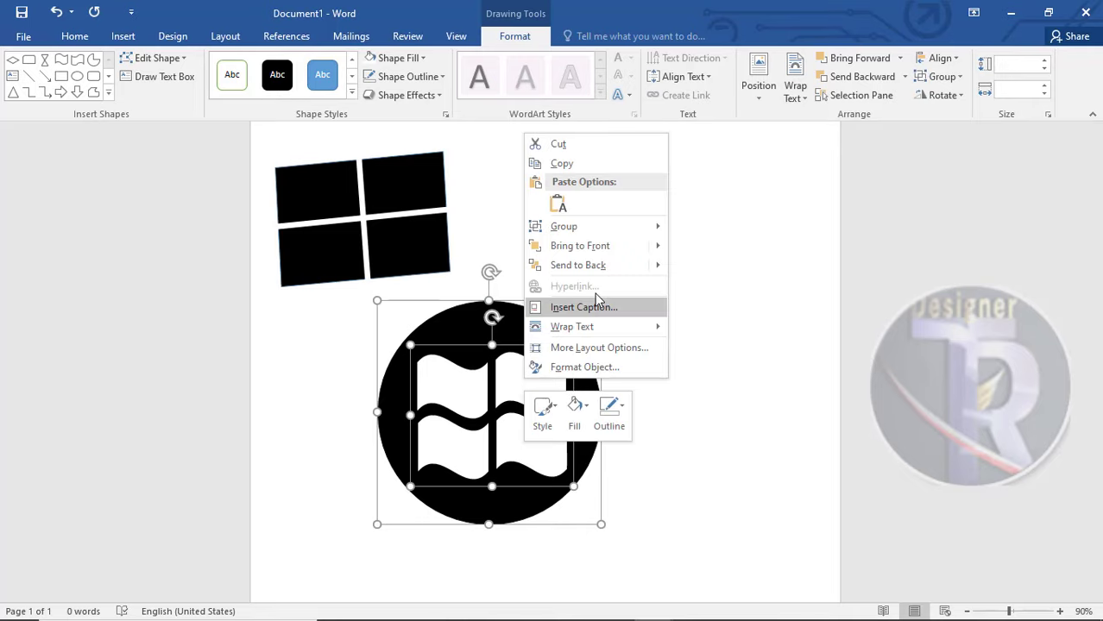
pyautogui.click(688, 228)
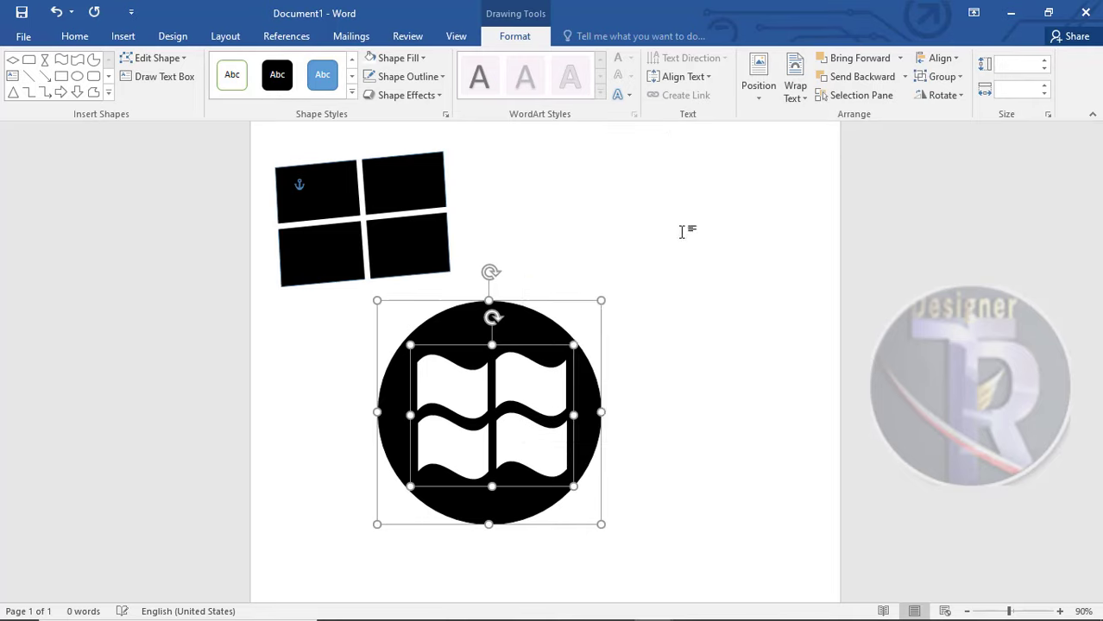
pyautogui.moveTo(536, 350); pyautogui.dragTo(639, 192)
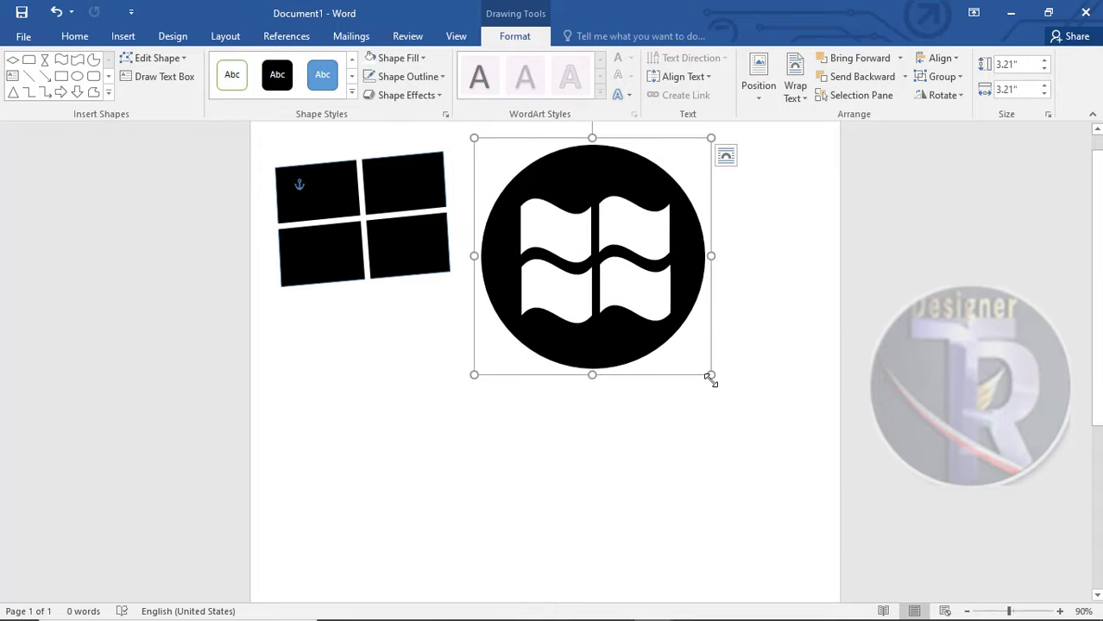
pyautogui.moveTo(710, 377); pyautogui.dragTo(646, 309)
# Draw a 3.27" oval circle below the icons and fill it dark navy blue
pyautogui.click(175, 241)
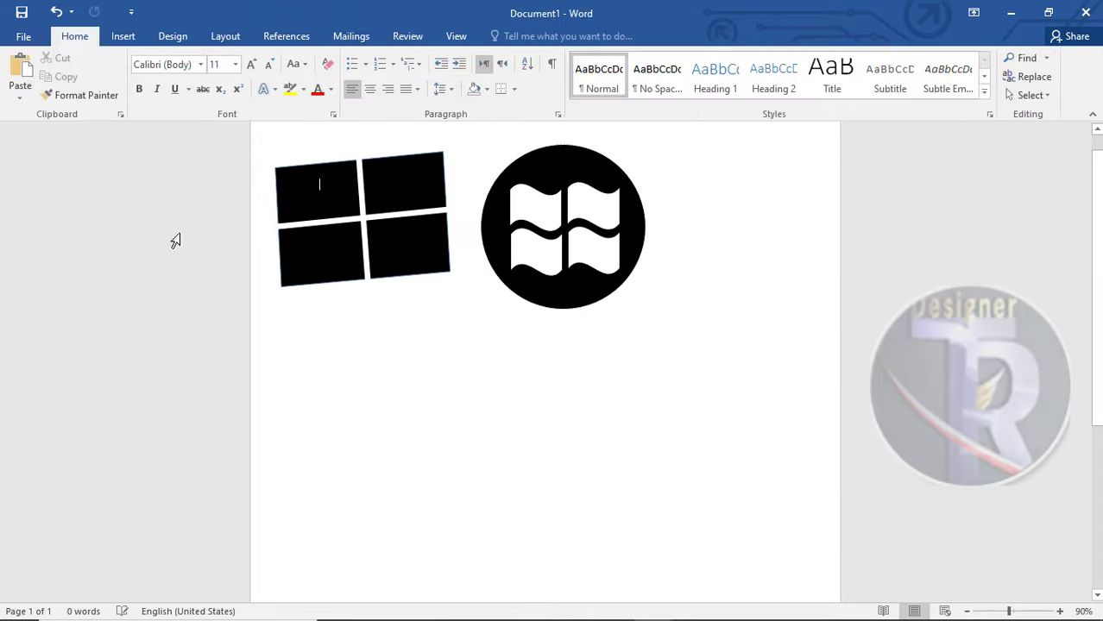
pyautogui.click(122, 36)
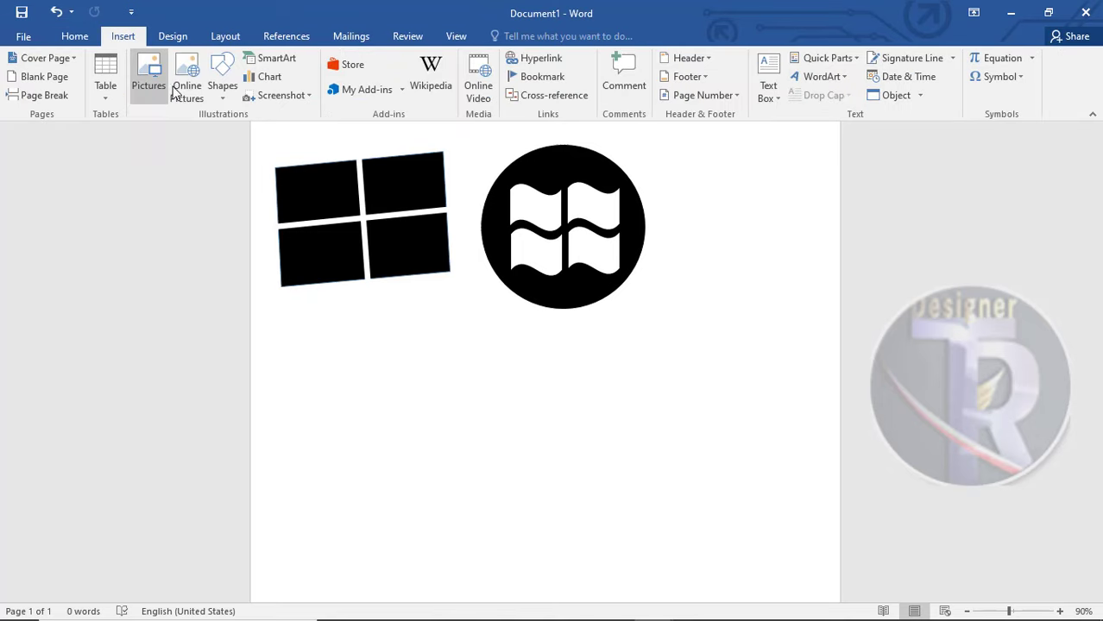
pyautogui.click(221, 87)
pyautogui.click(376, 134)
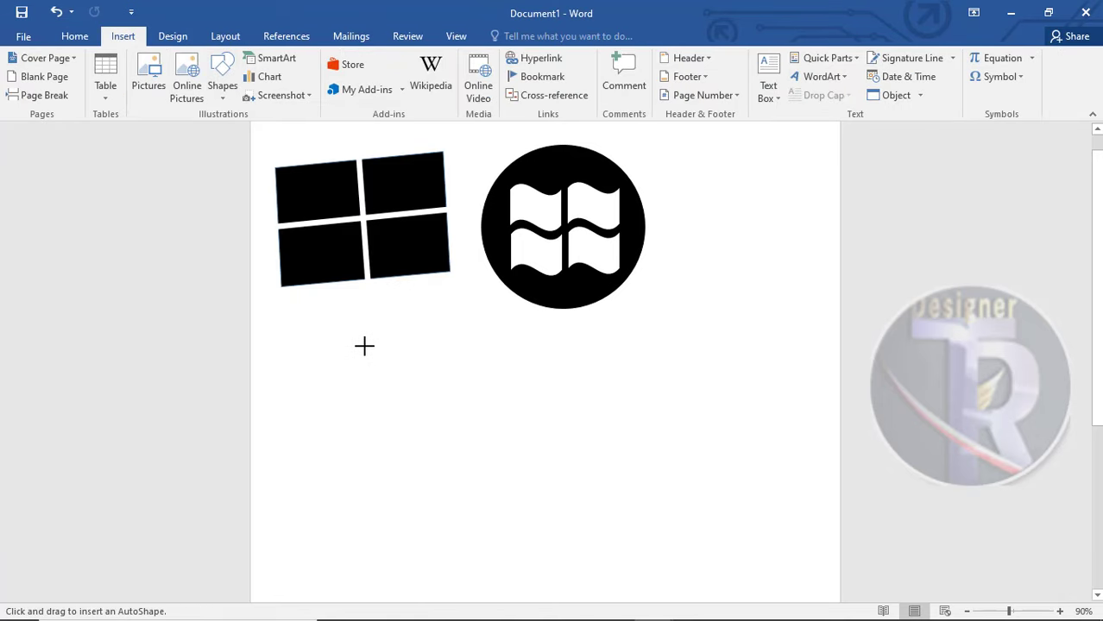
pyautogui.moveTo(363, 345); pyautogui.dragTo(552, 573)
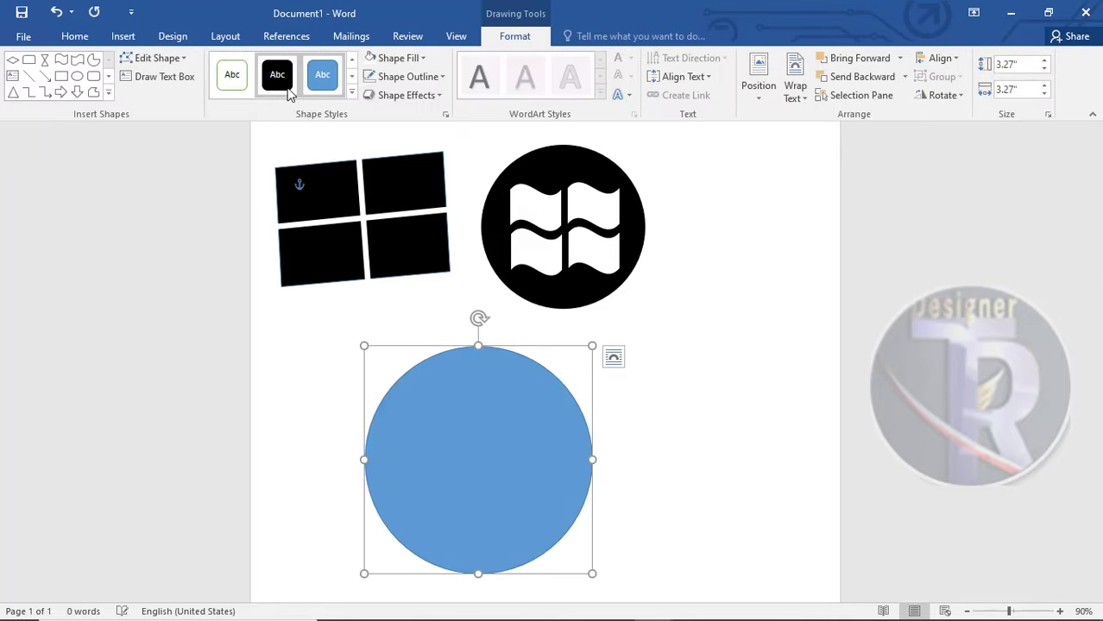
pyautogui.click(288, 86)
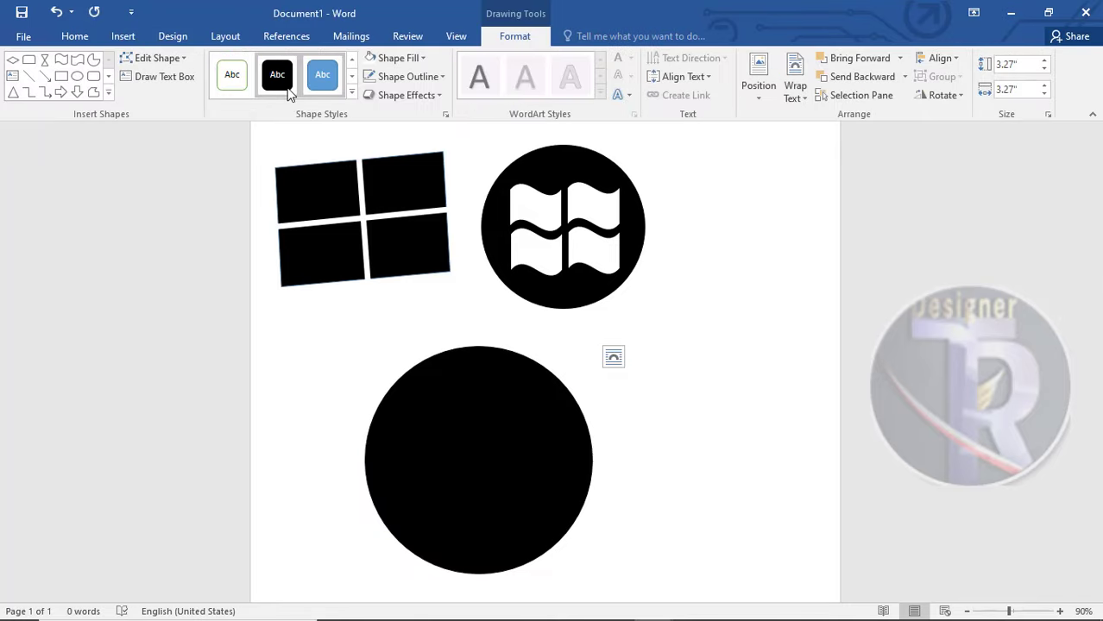
pyautogui.click(423, 59)
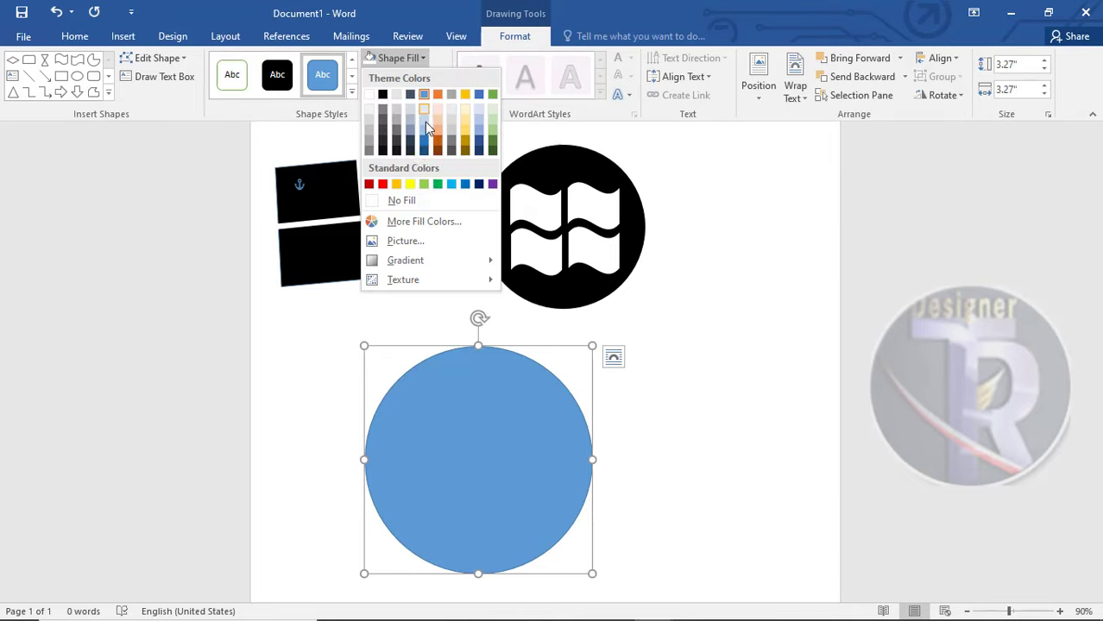
pyautogui.click(480, 186)
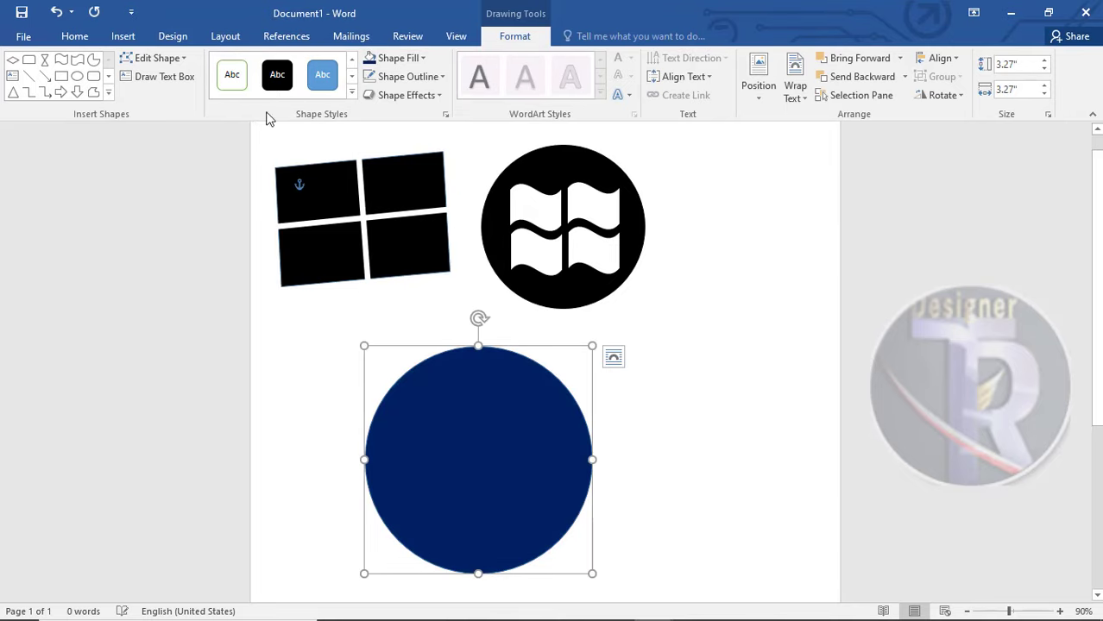
pyautogui.click(108, 93)
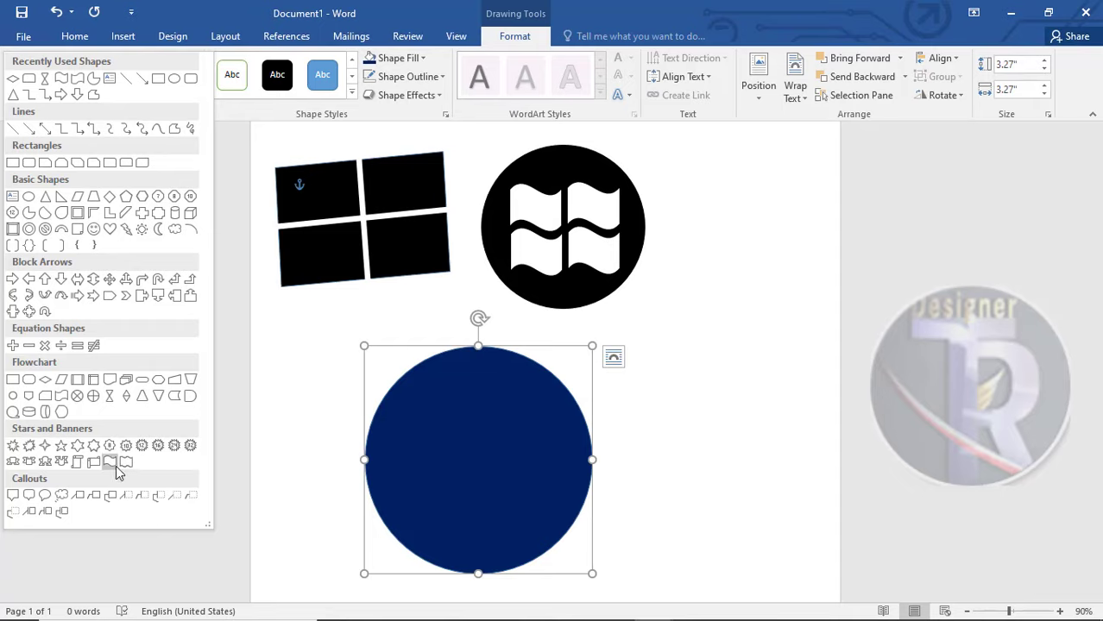
# Draw a wave band across the navy circle, adjust its curve, and make it white with no outline
pyautogui.click(114, 464)
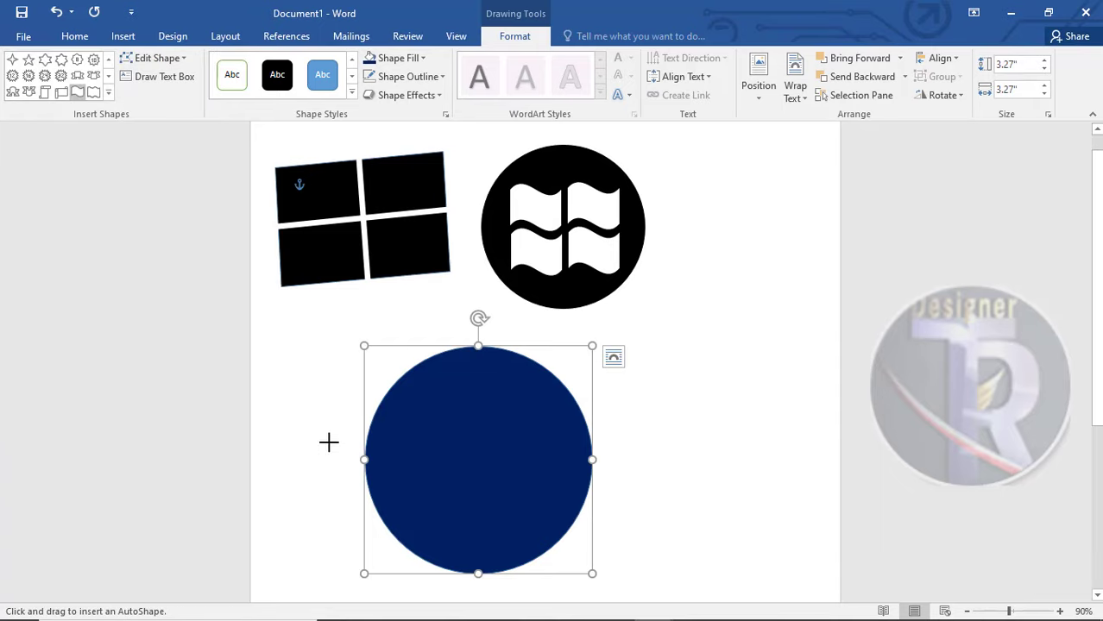
pyautogui.moveTo(329, 442); pyautogui.dragTo(647, 512)
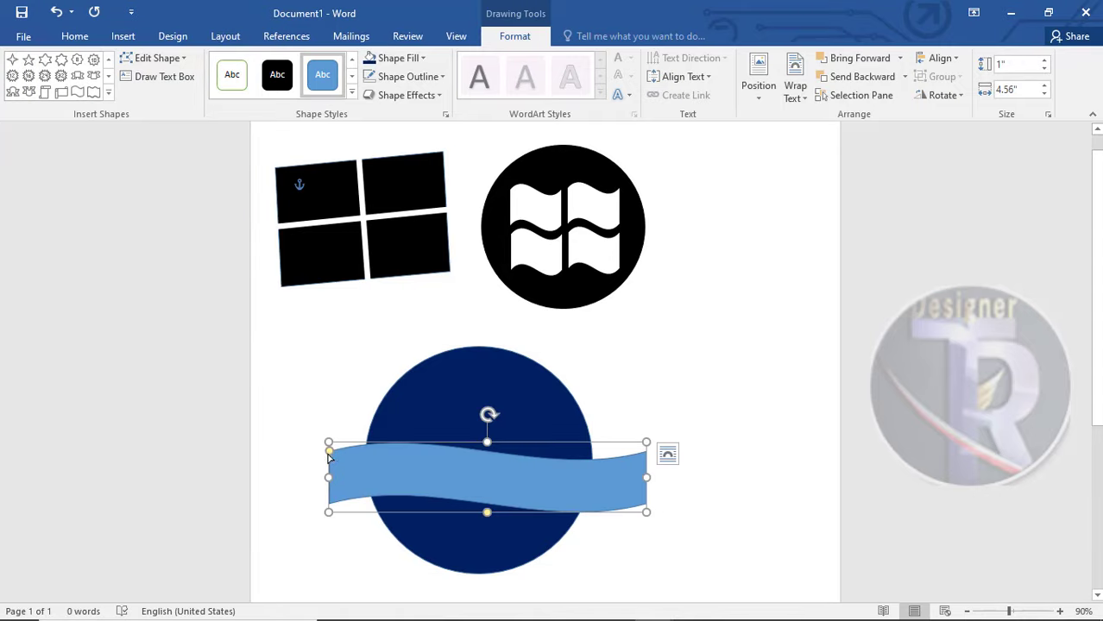
pyautogui.moveTo(329, 455); pyautogui.dragTo(330, 473)
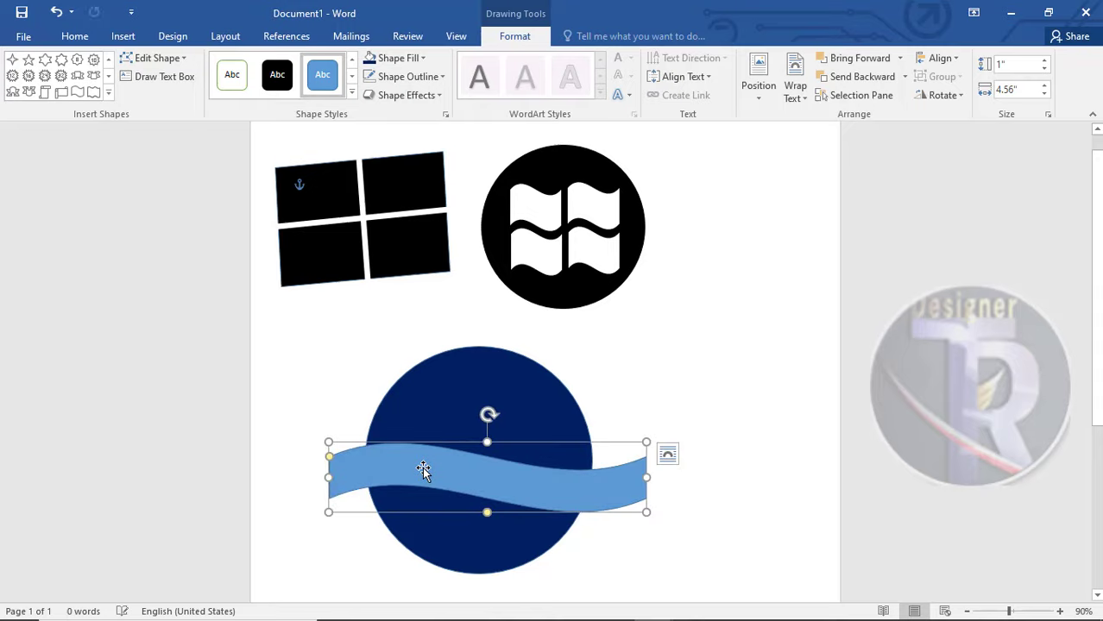
pyautogui.moveTo(417, 465); pyautogui.dragTo(422, 465)
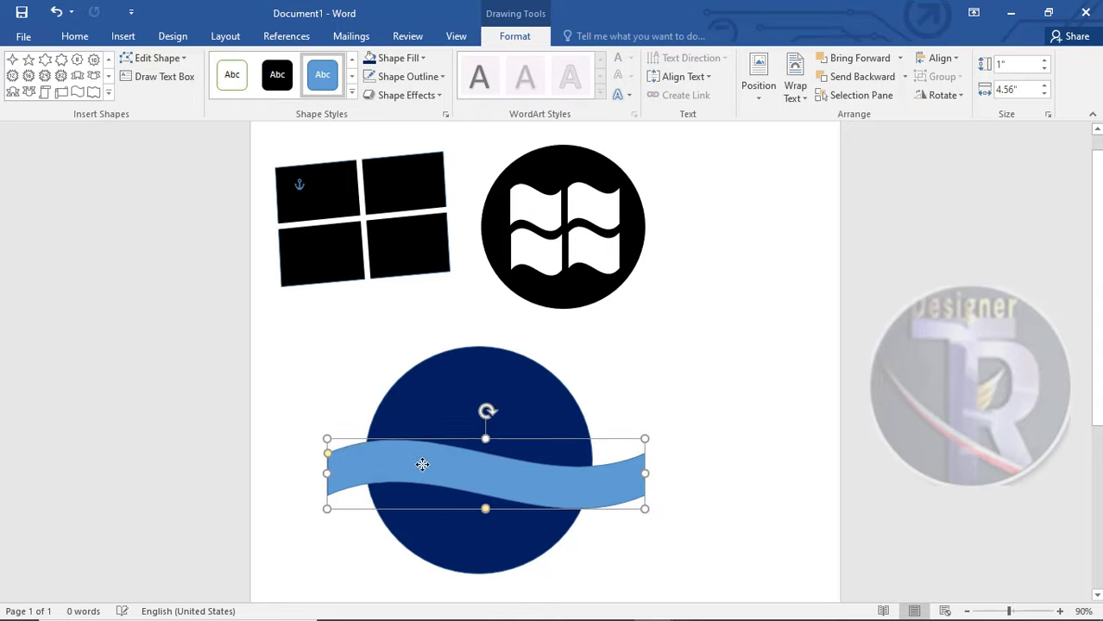
pyautogui.click(393, 59)
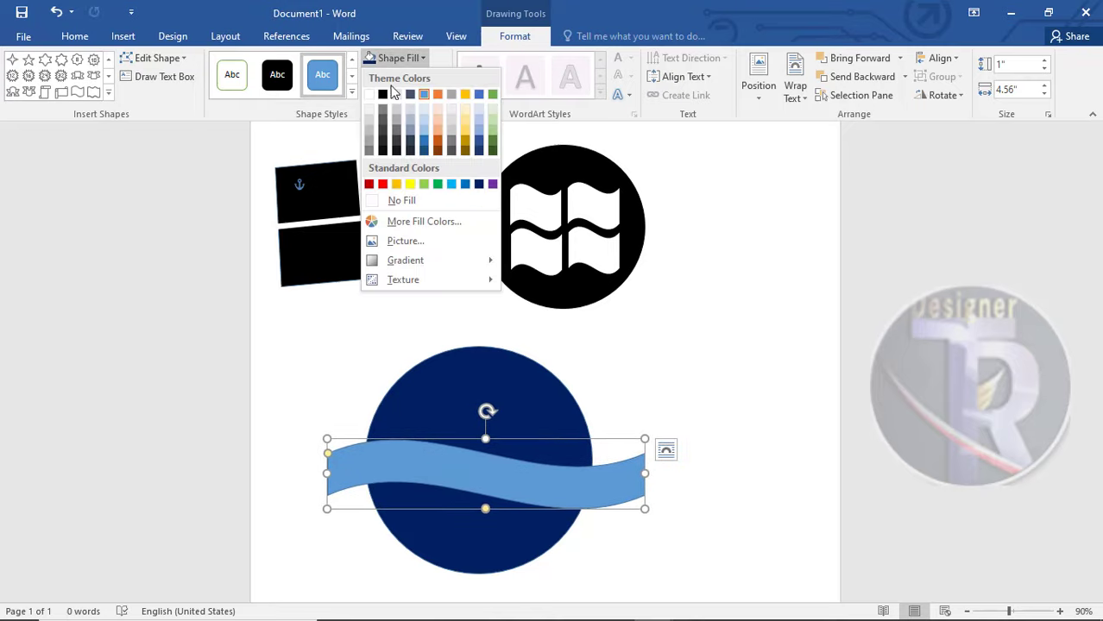
pyautogui.click(372, 92)
pyautogui.click(401, 77)
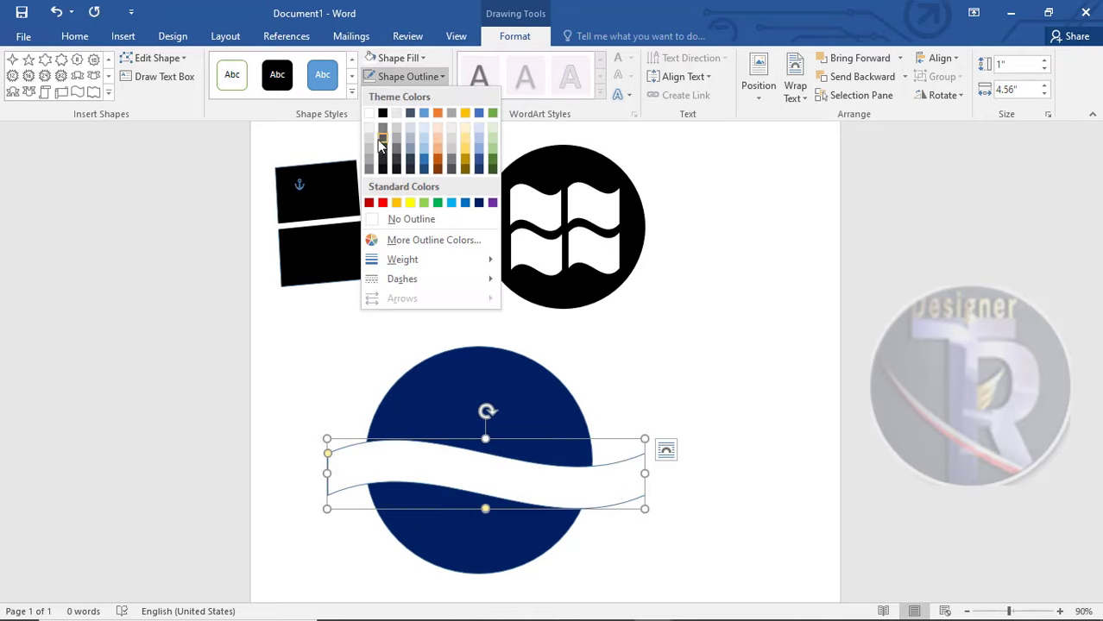
pyautogui.click(391, 216)
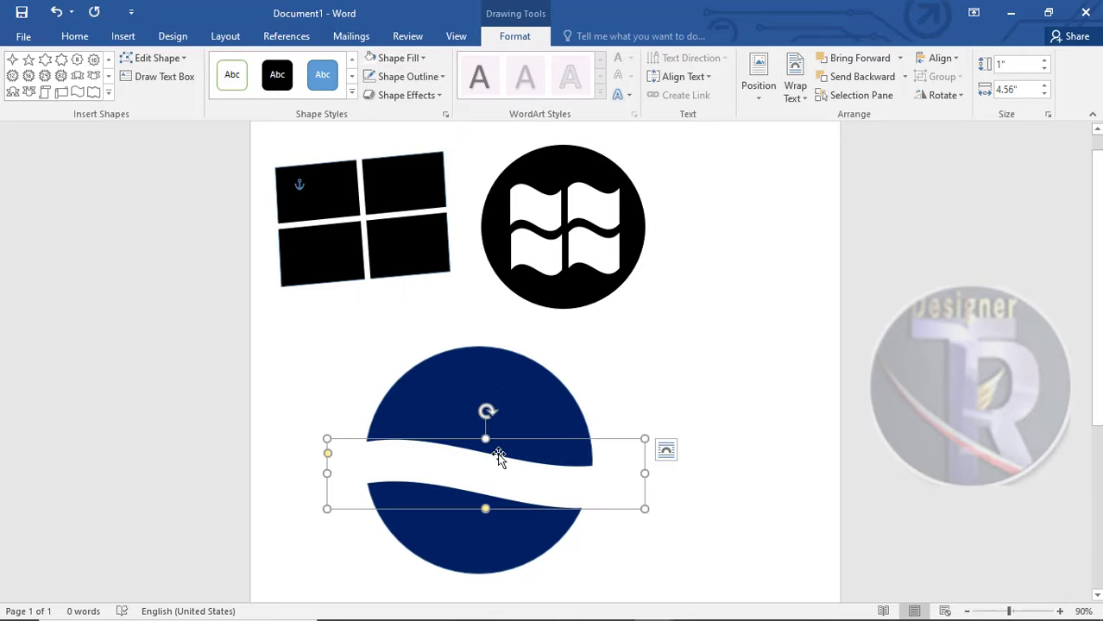
pyautogui.click(689, 404)
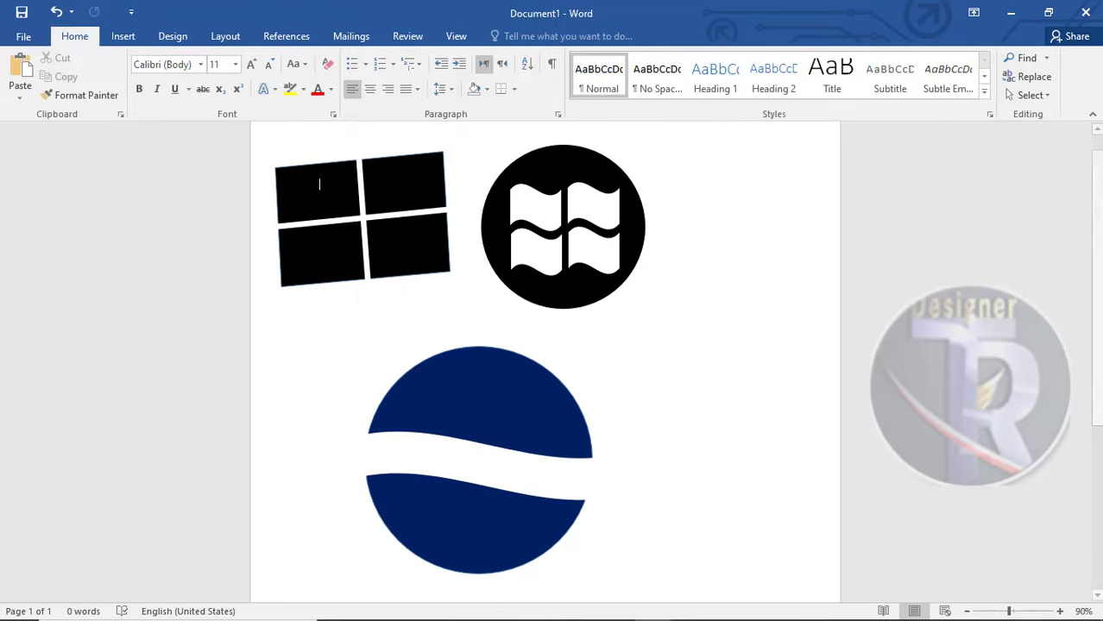
# Reapply the circle's dark navy fill and move the white wave band up slightly
pyautogui.click(474, 454)
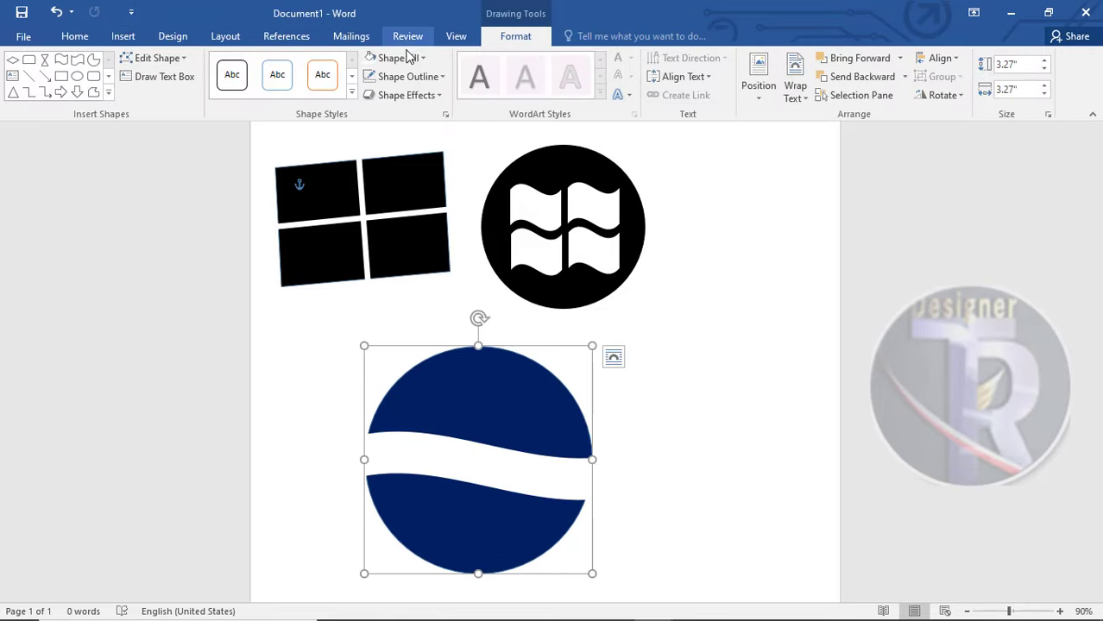
pyautogui.click(409, 57)
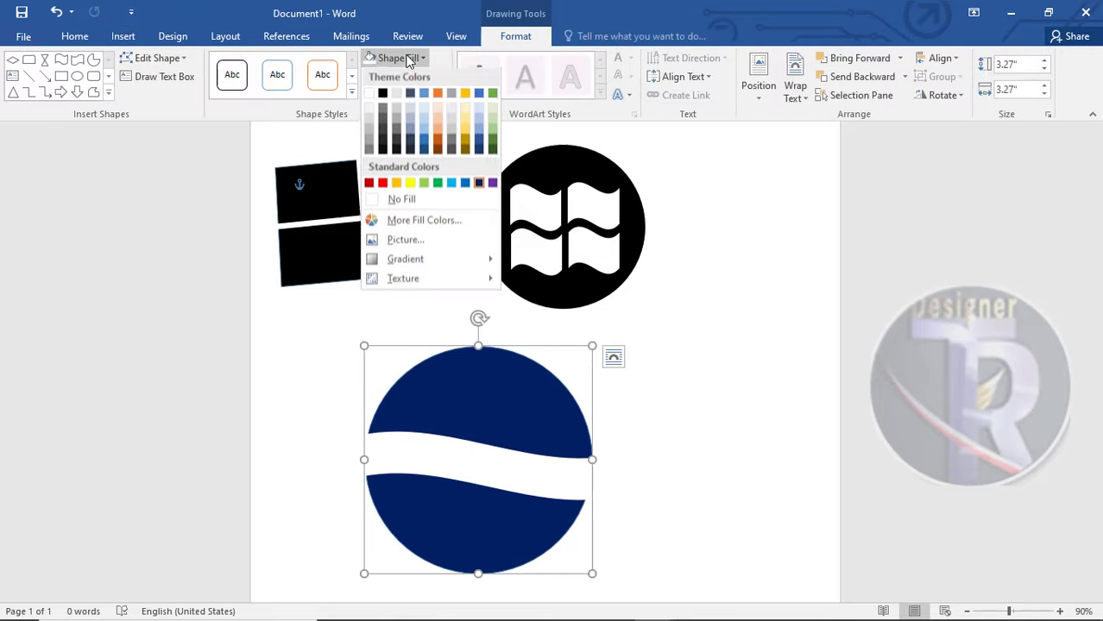
pyautogui.click(485, 189)
pyautogui.click(513, 463)
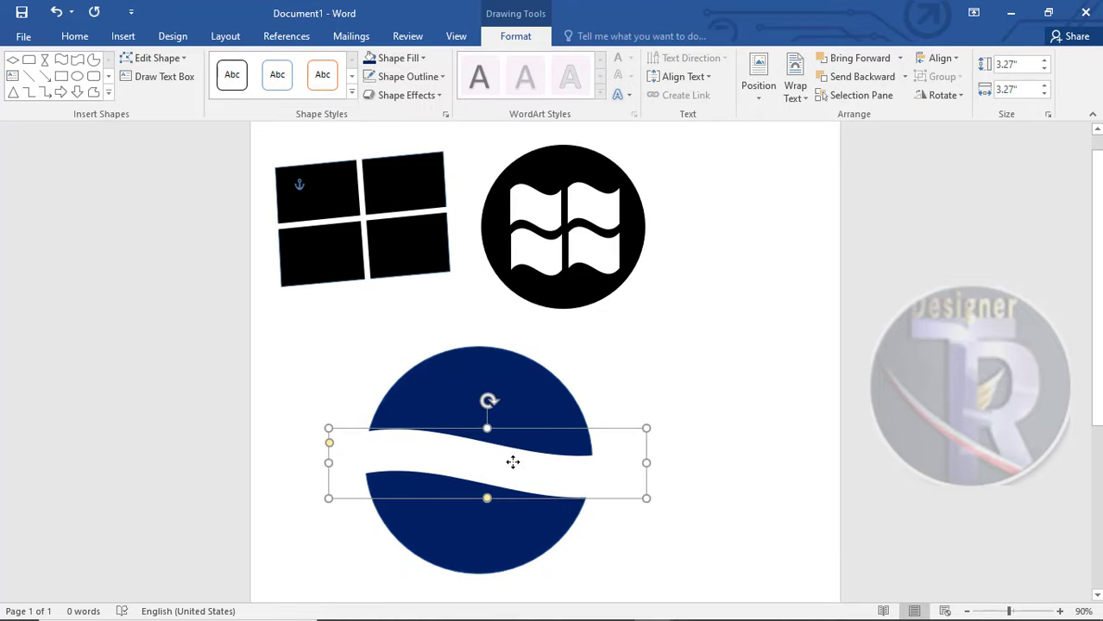
pyautogui.moveTo(512, 461); pyautogui.dragTo(512, 450)
pyautogui.click(599, 502)
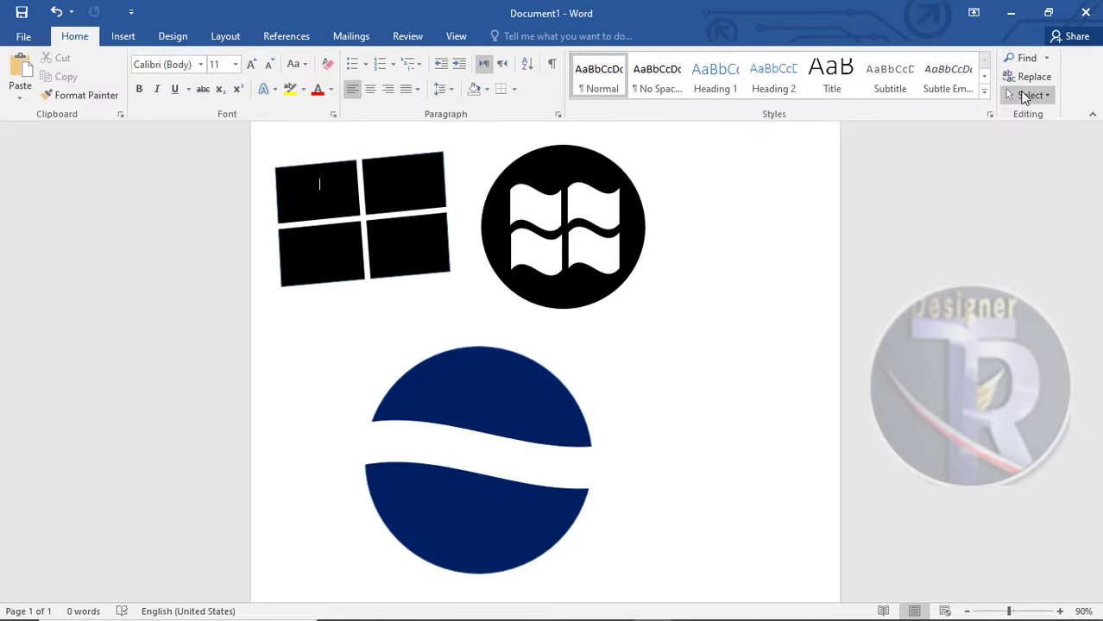
# Use Select Objects to drag-select all pieces of the navy wave circle
pyautogui.click(1027, 95)
pyautogui.click(1008, 136)
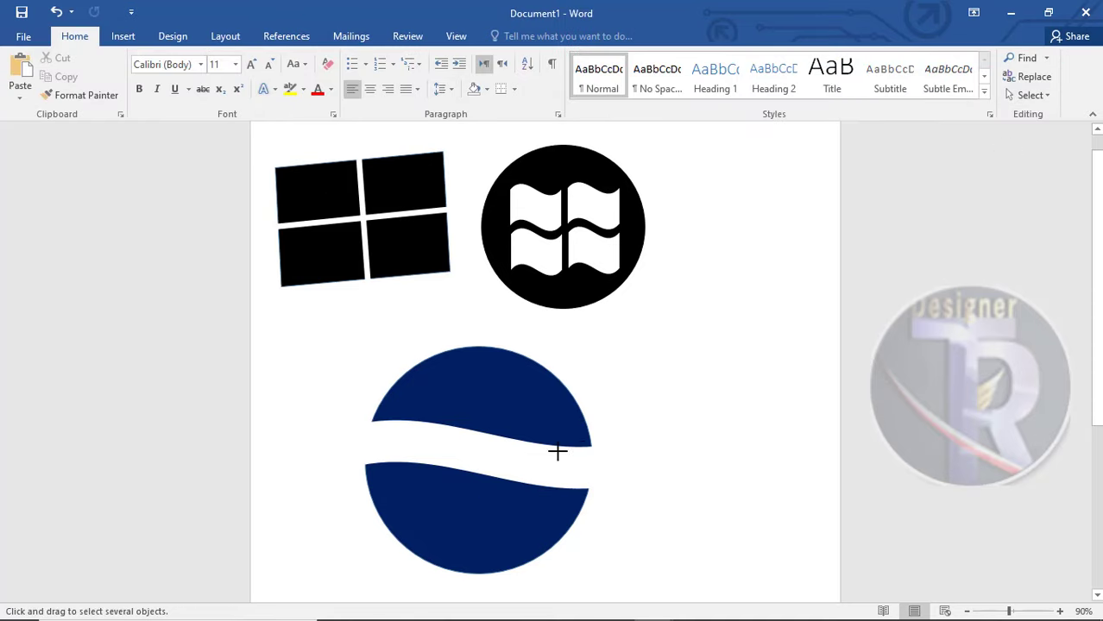
pyautogui.moveTo(752, 356); pyautogui.dragTo(302, 580)
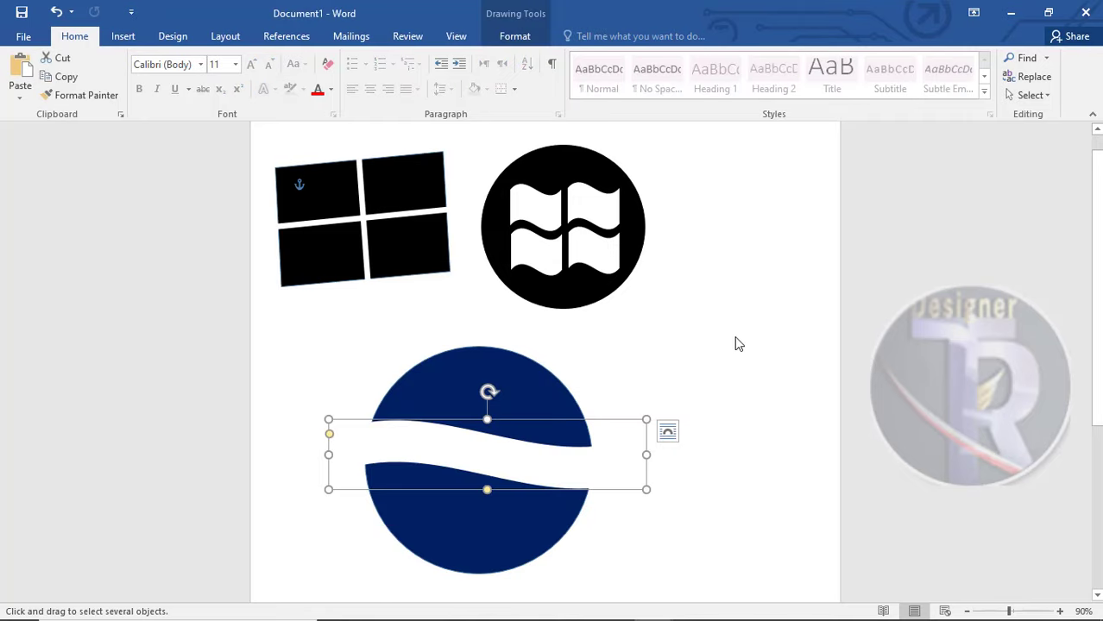
pyautogui.click(1028, 95)
pyautogui.click(1001, 139)
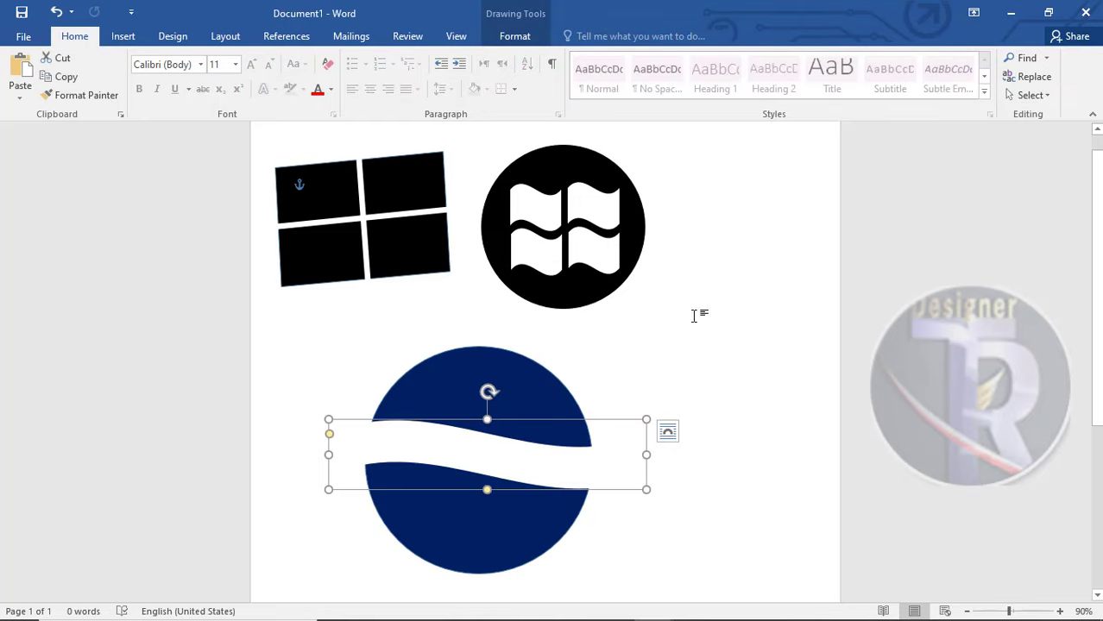
pyautogui.click(641, 363)
pyautogui.click(1030, 95)
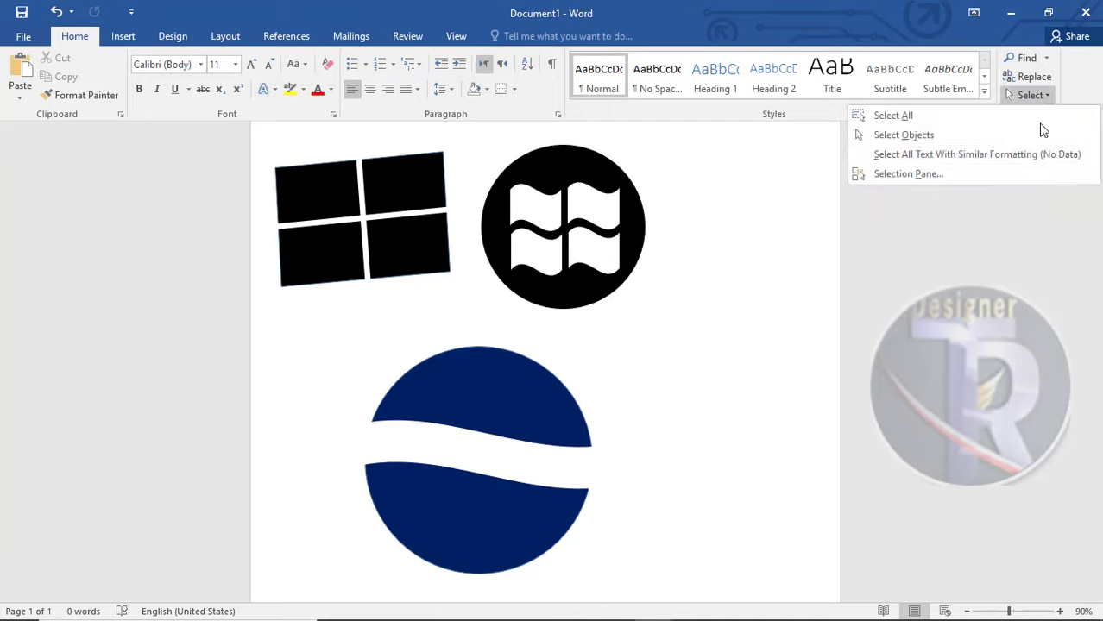
pyautogui.click(1028, 136)
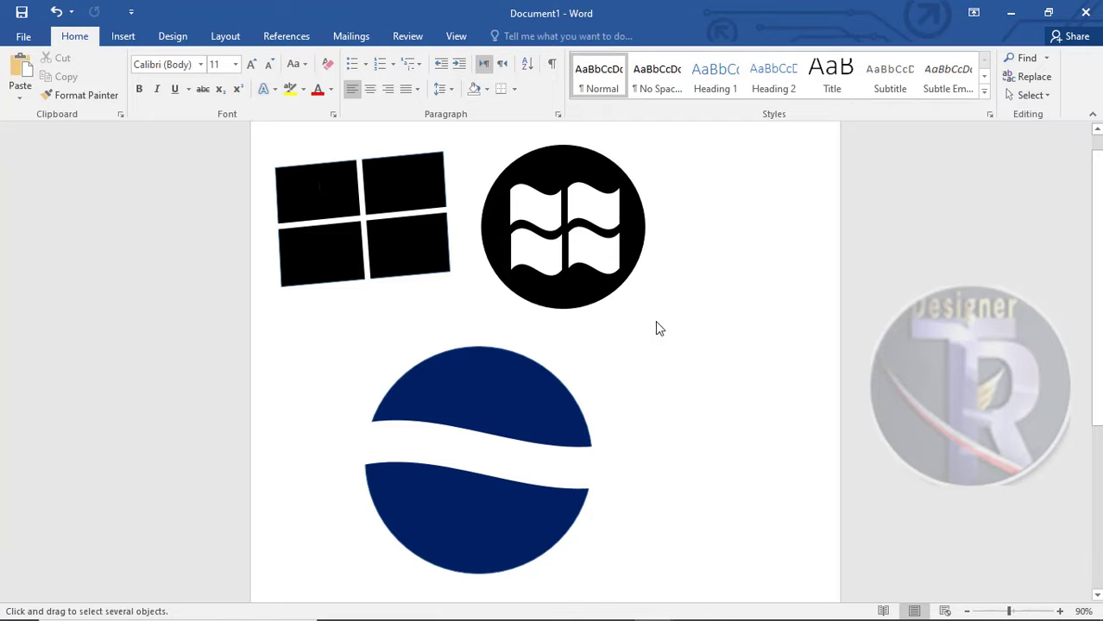
pyautogui.moveTo(656, 324); pyautogui.dragTo(292, 589)
# Group the pieces, shrink the logo, and place it beside the black flag circle
pyautogui.rightClick(502, 499)
pyautogui.moveTo(543, 344)
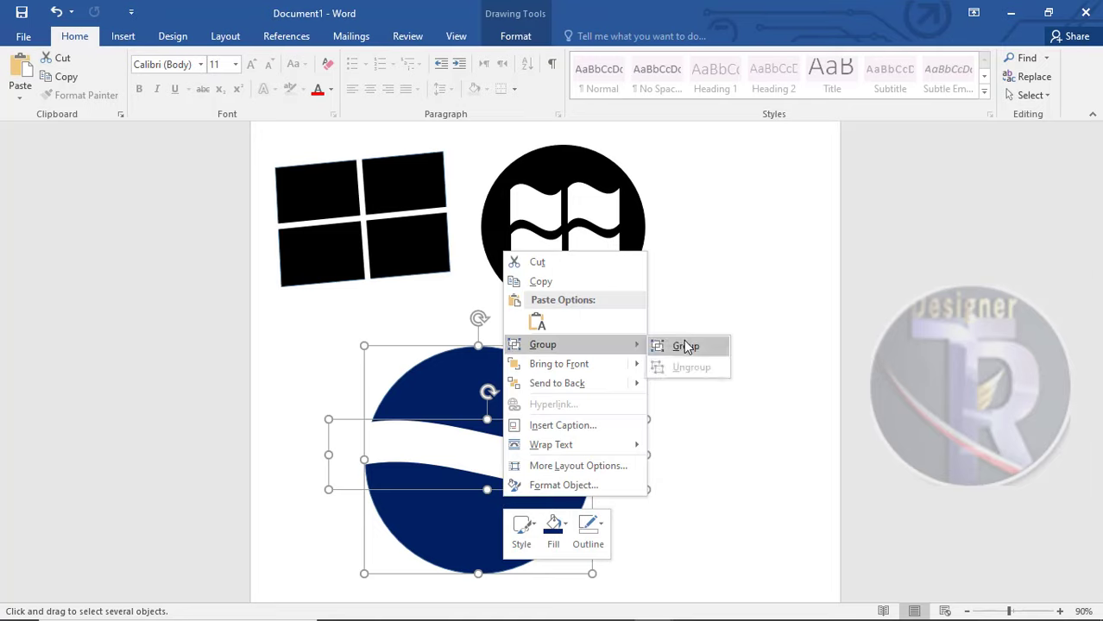
pyautogui.click(683, 345)
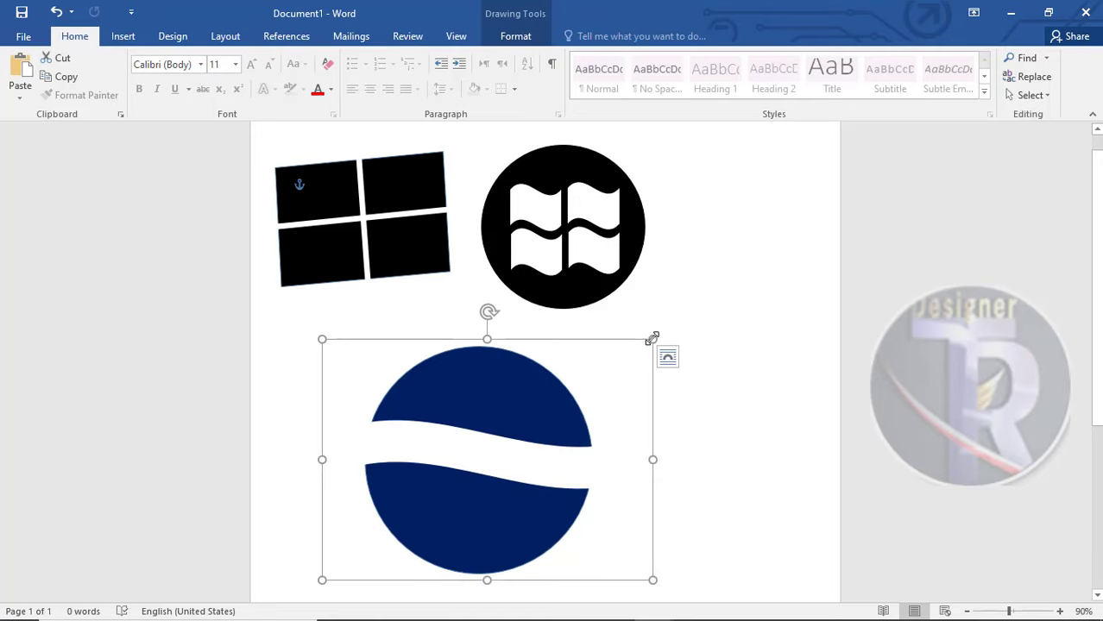
pyautogui.moveTo(653, 338); pyautogui.dragTo(509, 438)
pyautogui.moveTo(436, 493)
pyautogui.mouseDown()
pyautogui.moveTo(747, 239)
pyautogui.moveTo(760, 194)
pyautogui.mouseUp()
pyautogui.click(746, 388)
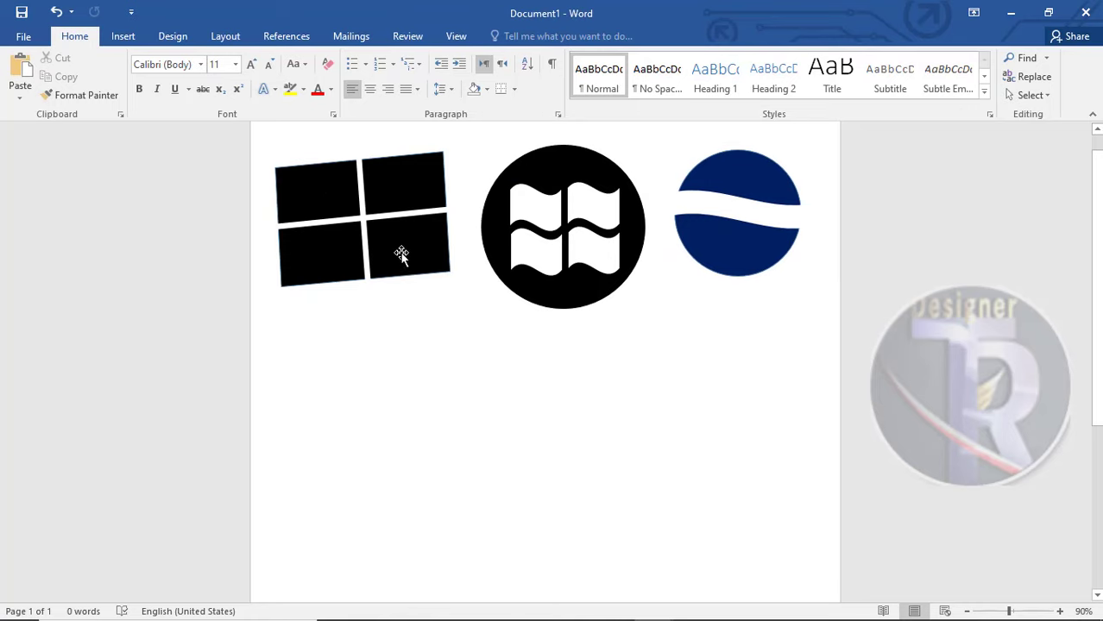
# Draw a black rounded rectangle below the window icon as the clipboard board
pyautogui.click(123, 36)
pyautogui.click(211, 97)
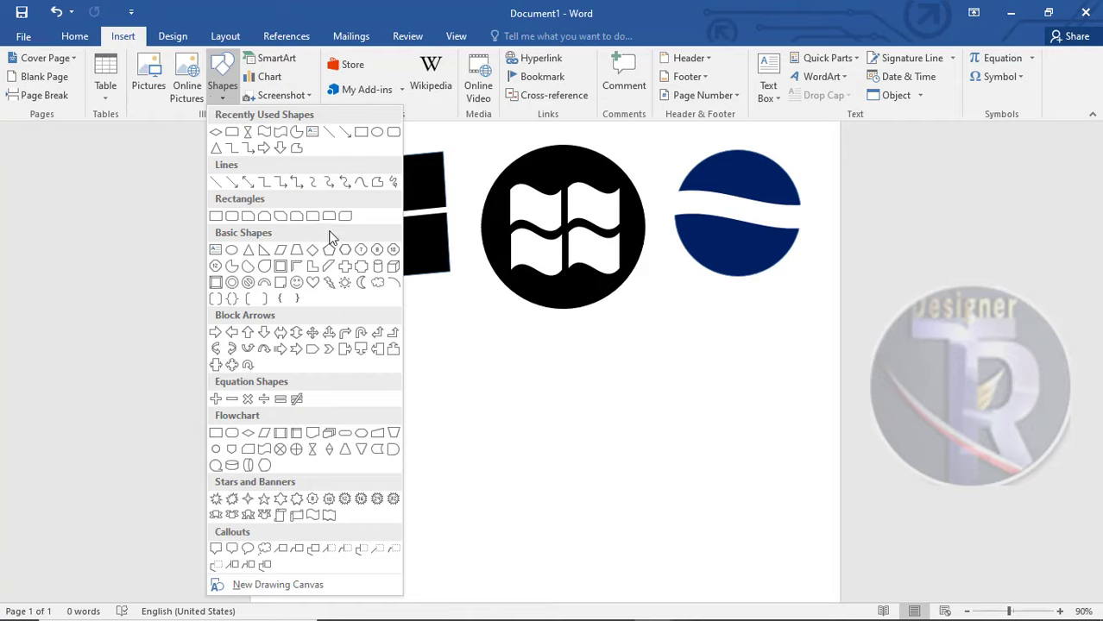
pyautogui.click(231, 216)
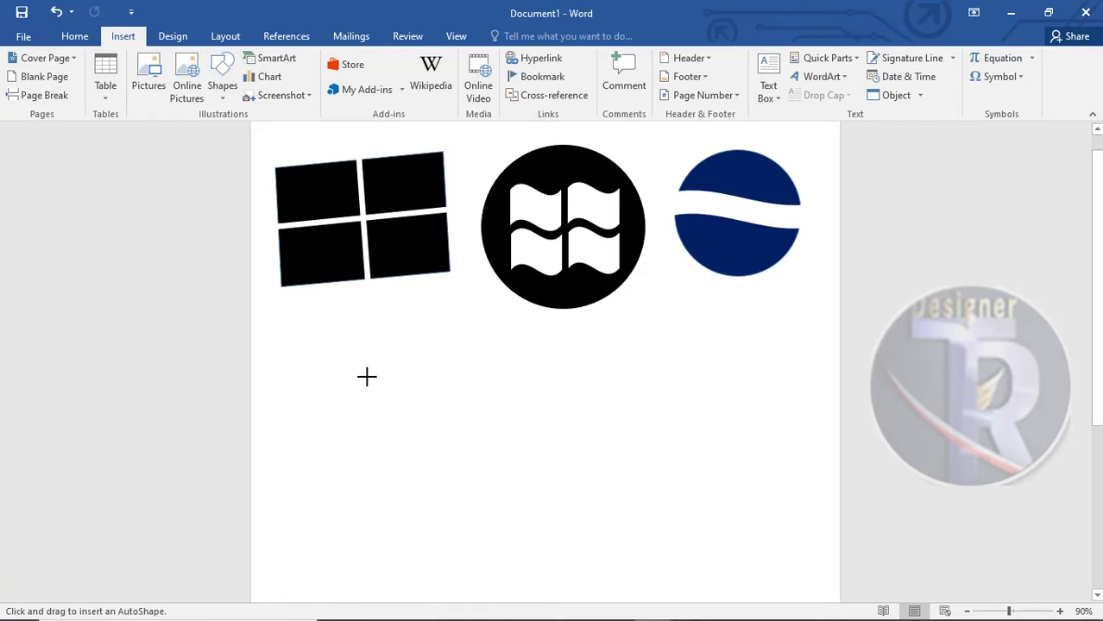
pyautogui.moveTo(367, 376); pyautogui.dragTo(503, 555)
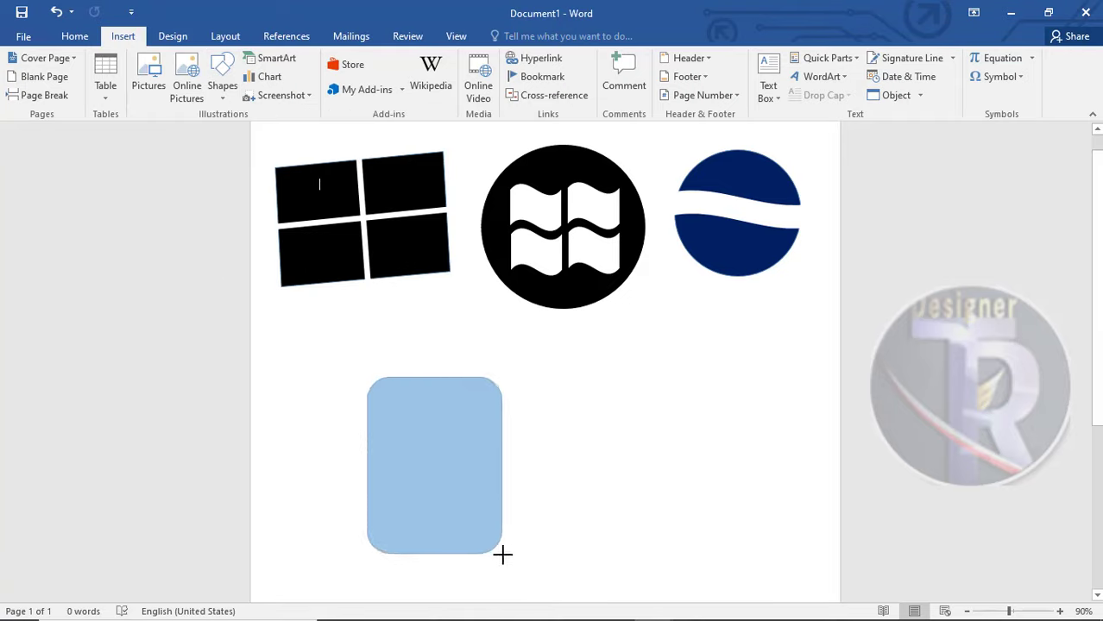
pyautogui.moveTo(502, 555); pyautogui.dragTo(518, 554)
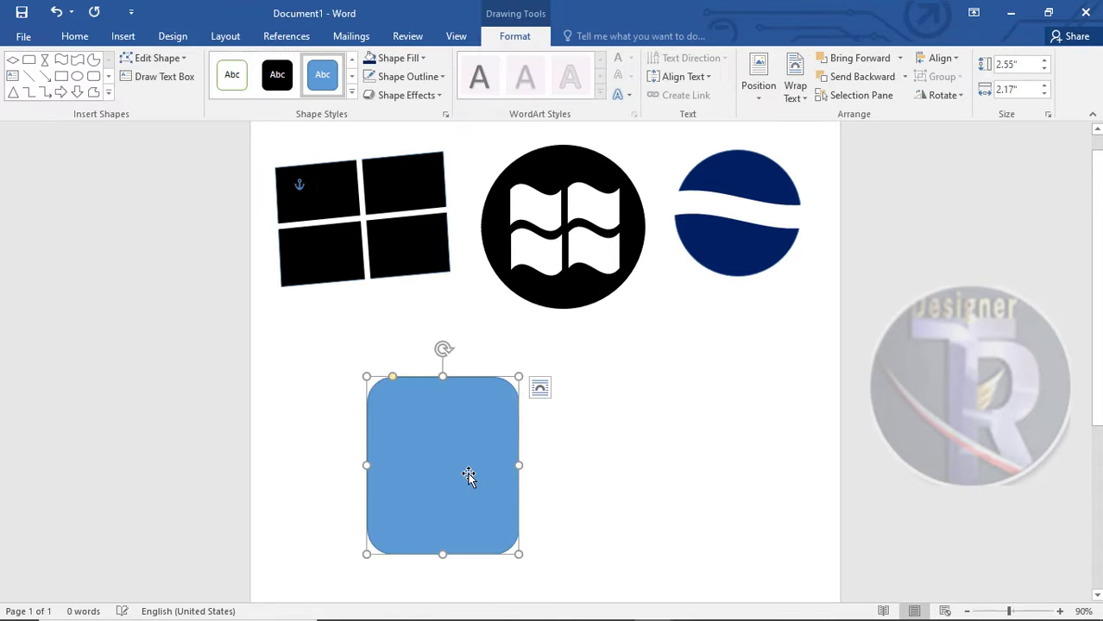
pyautogui.moveTo(468, 478); pyautogui.dragTo(489, 476)
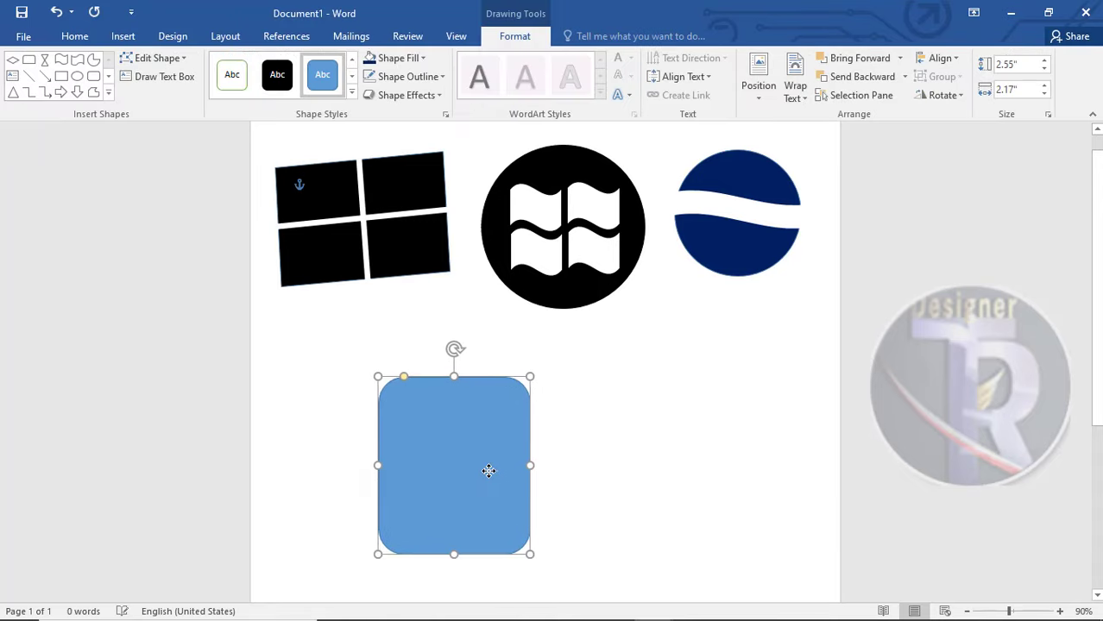
pyautogui.click(263, 76)
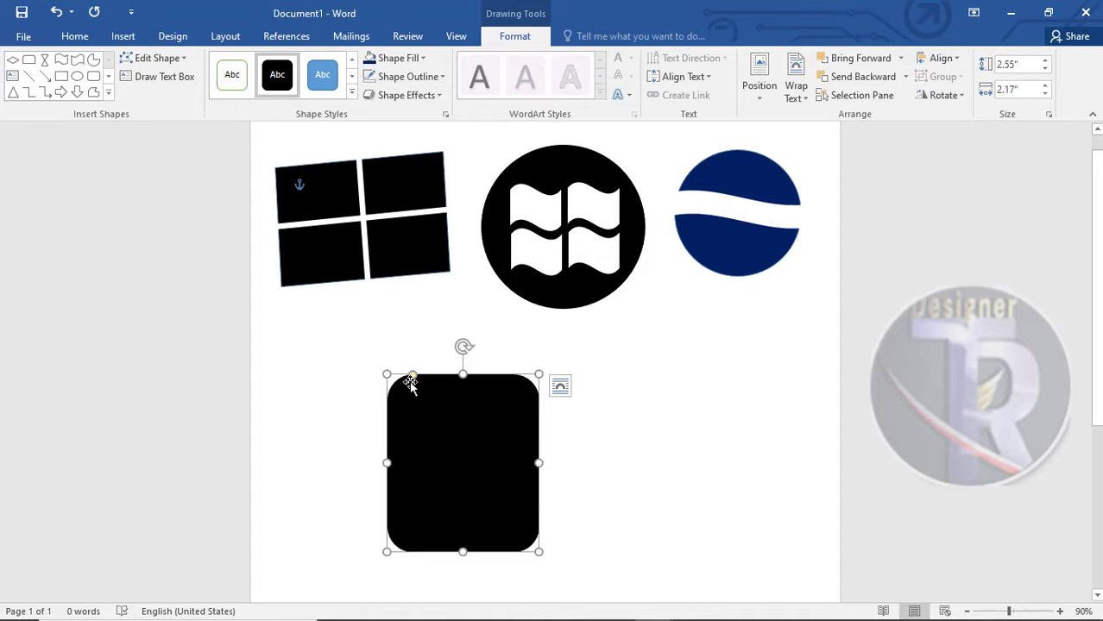
pyautogui.moveTo(414, 378); pyautogui.dragTo(414, 378)
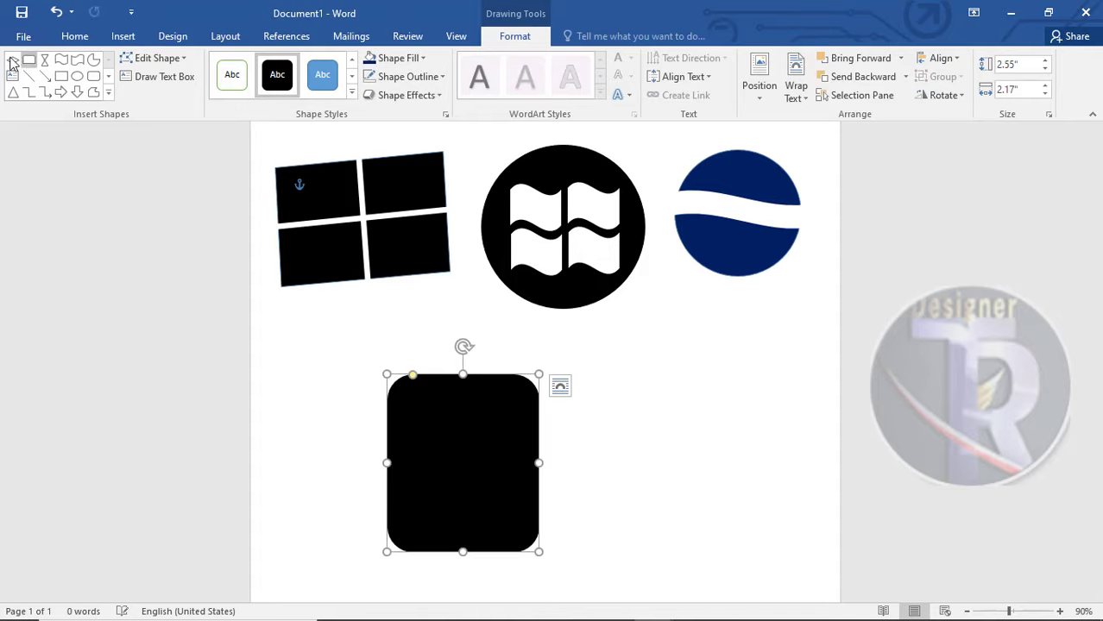
# Add a white inner rectangle with no outline inside the black rounded rectangle
pyautogui.click(108, 92)
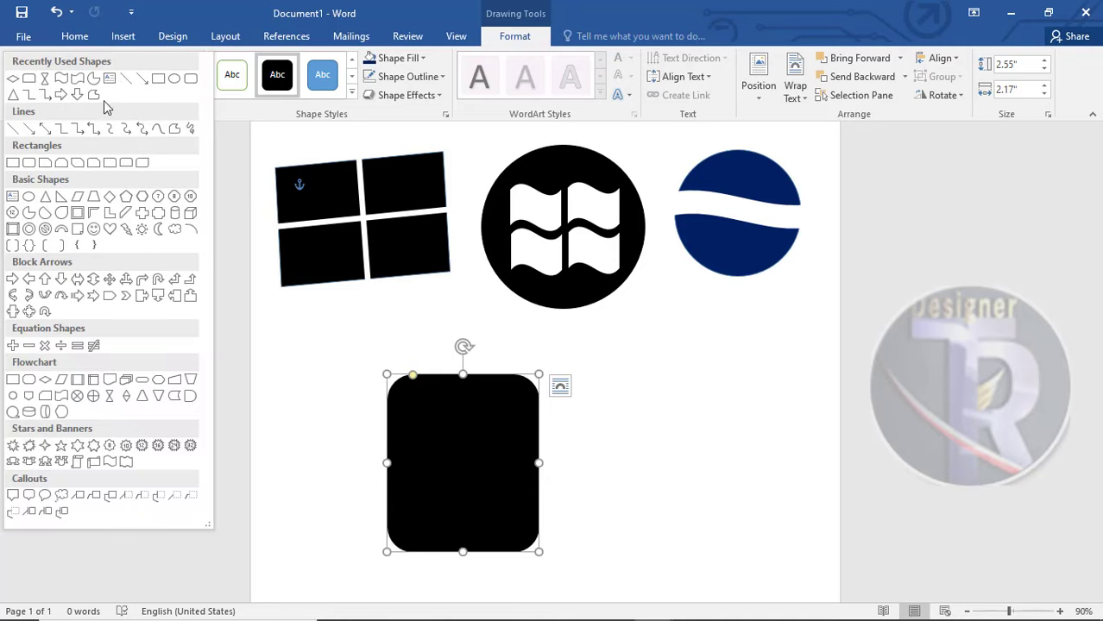
pyautogui.click(161, 81)
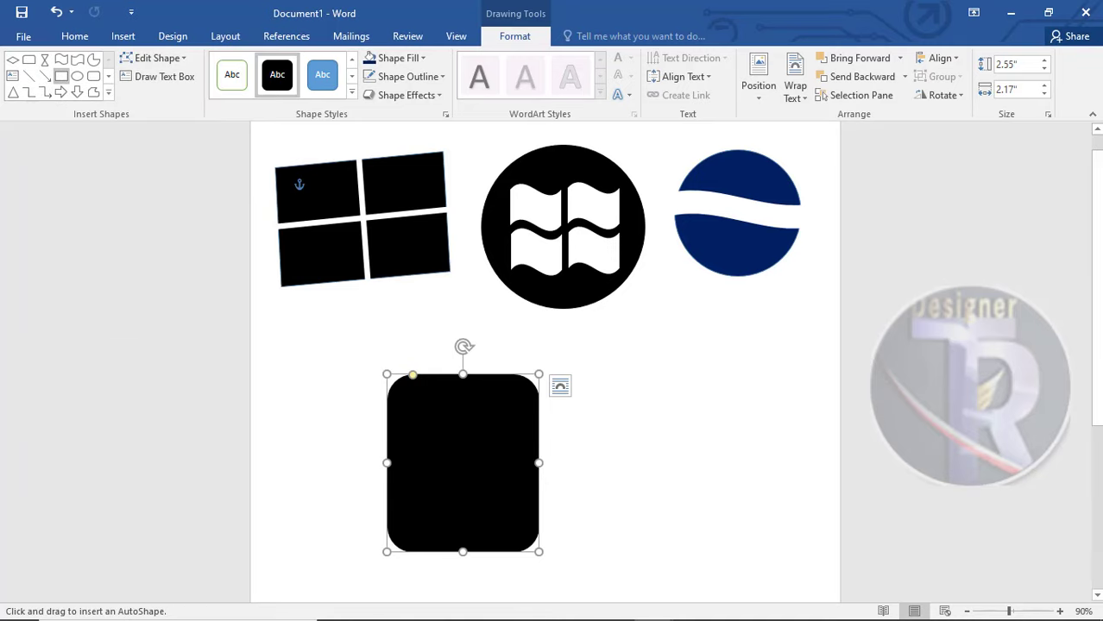
pyautogui.moveTo(406, 397); pyautogui.dragTo(516, 537)
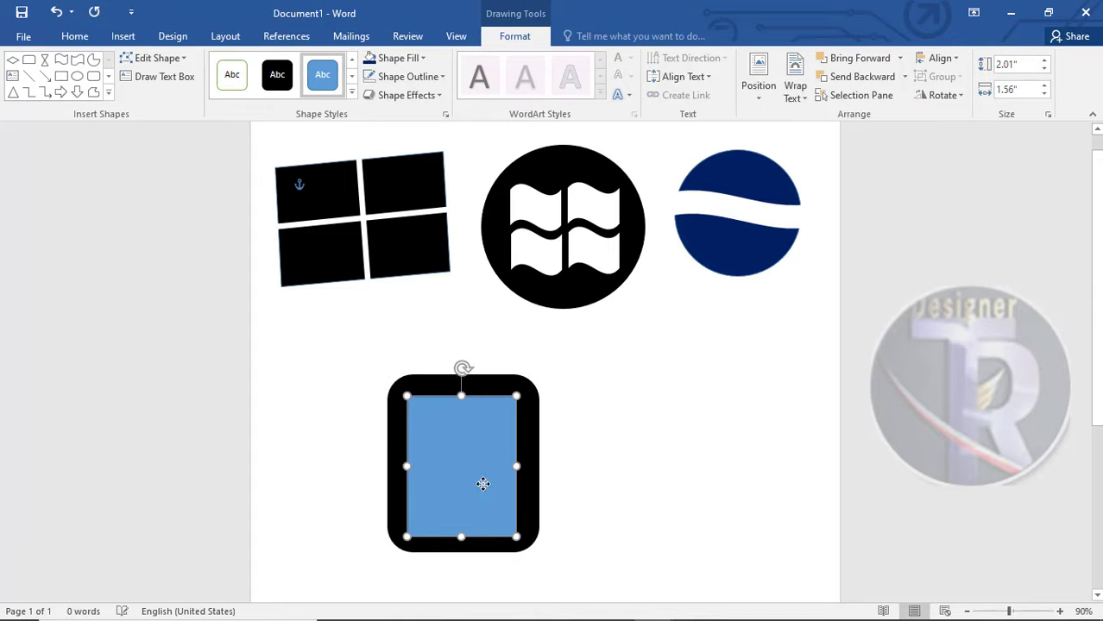
pyautogui.click(398, 58)
pyautogui.click(371, 90)
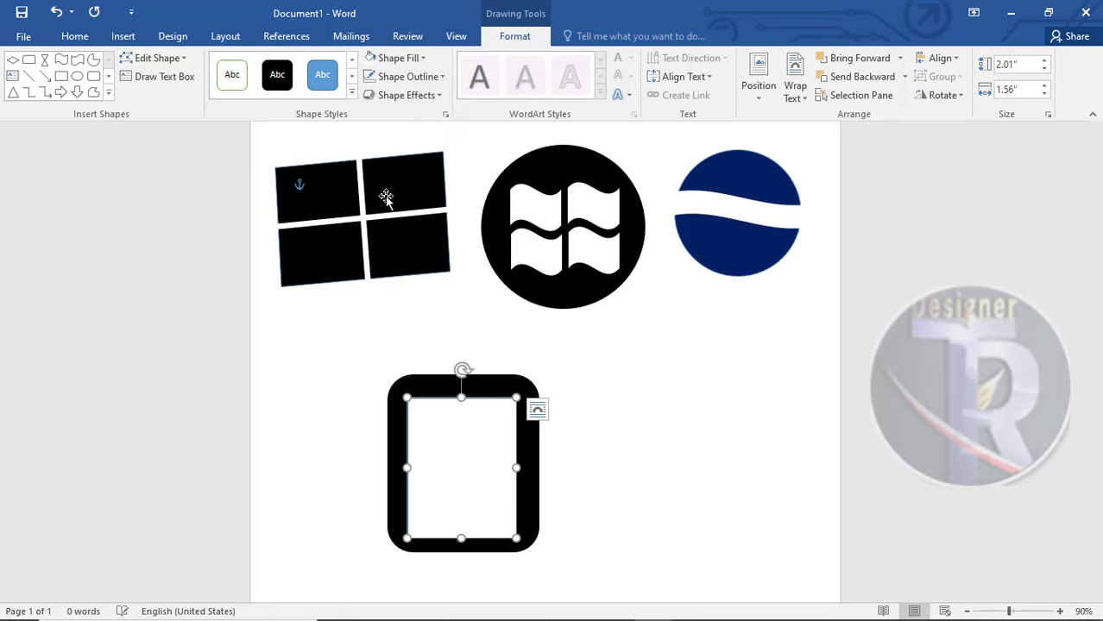
pyautogui.click(406, 76)
pyautogui.click(412, 219)
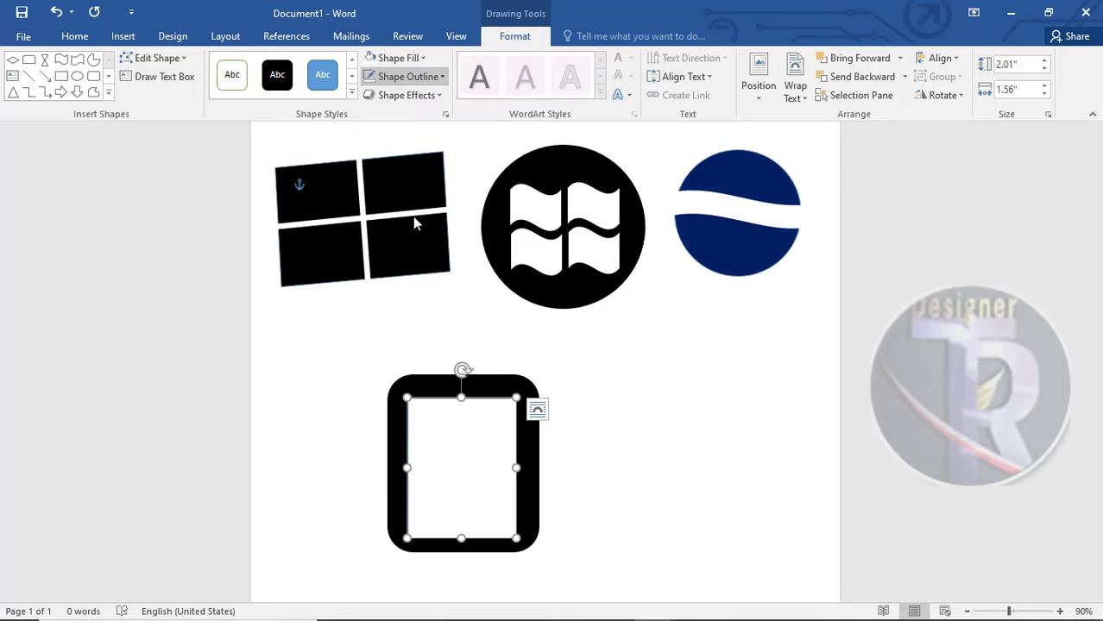
pyautogui.click(611, 468)
pyautogui.click(493, 471)
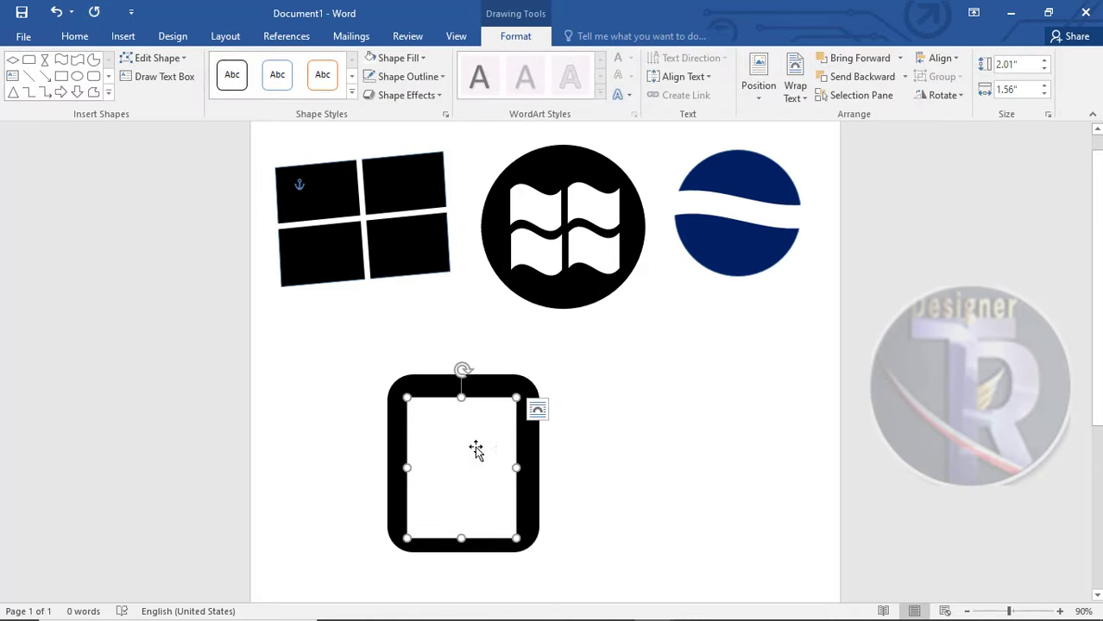
pyautogui.click(79, 35)
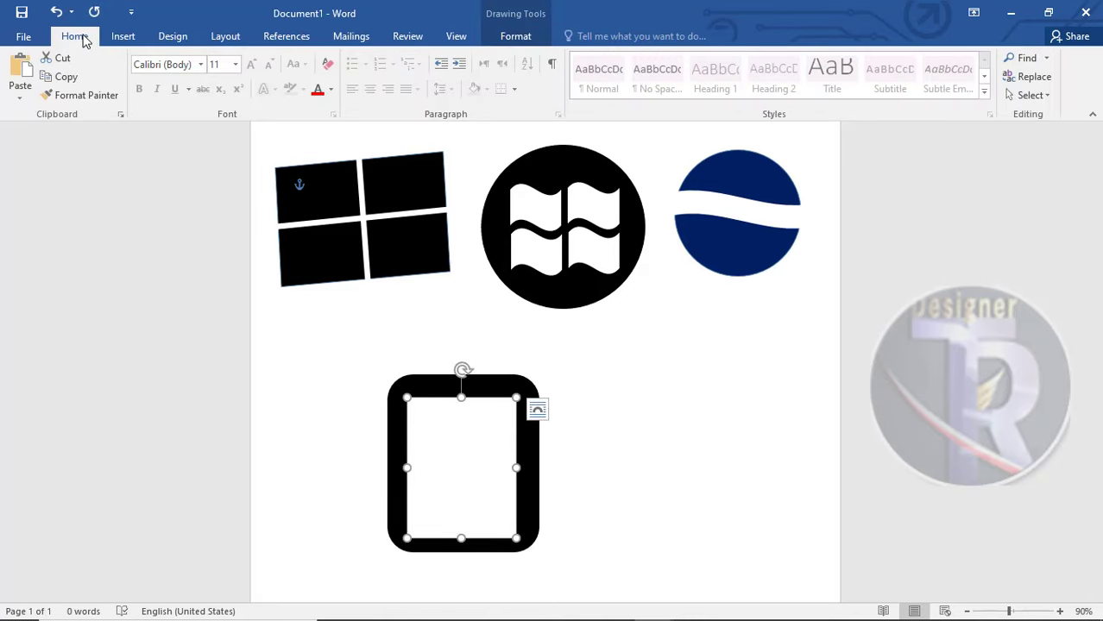
# Draw a small black rectangle on the board's top edge as the clip
pyautogui.click(134, 38)
pyautogui.click(221, 87)
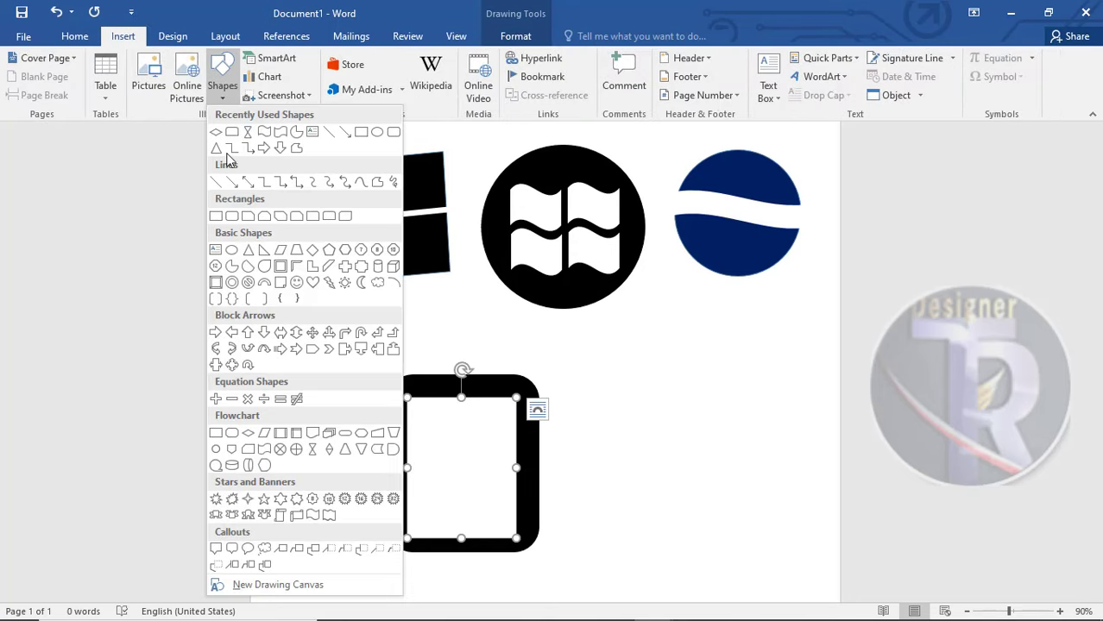
pyautogui.click(363, 133)
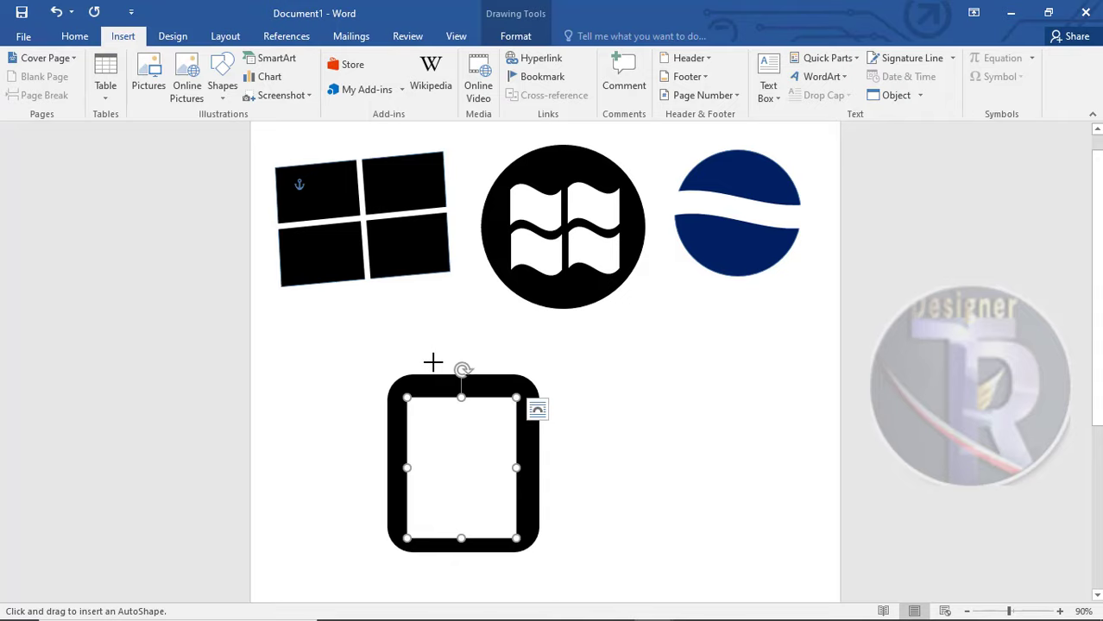
pyautogui.moveTo(435, 363)
pyautogui.mouseDown()
pyautogui.moveTo(501, 404)
pyautogui.moveTo(479, 393)
pyautogui.mouseUp()
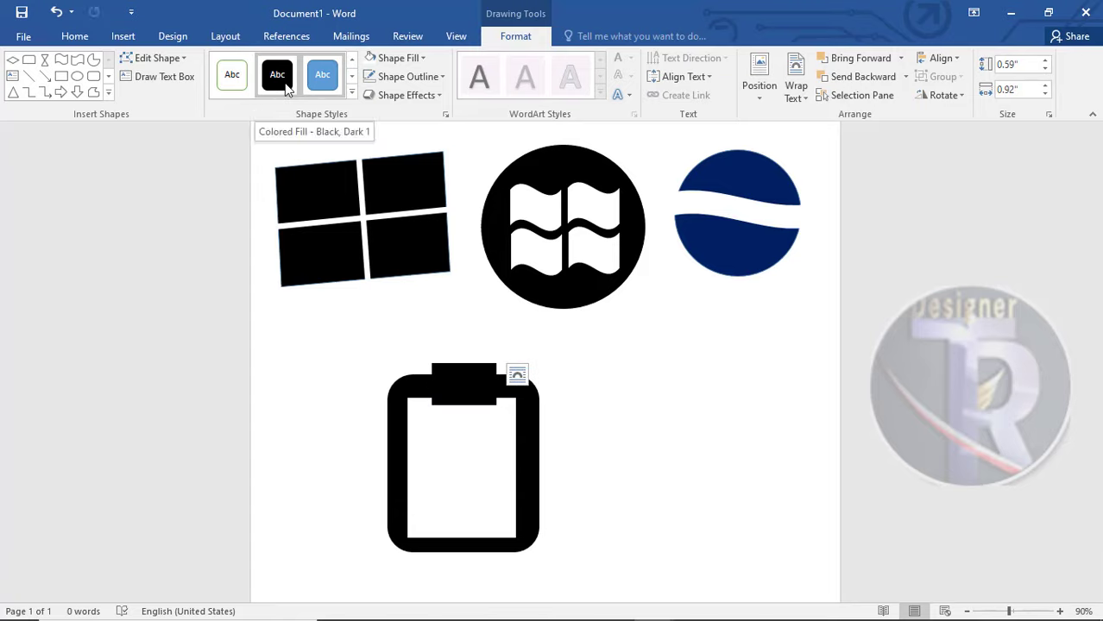
pyautogui.click(286, 86)
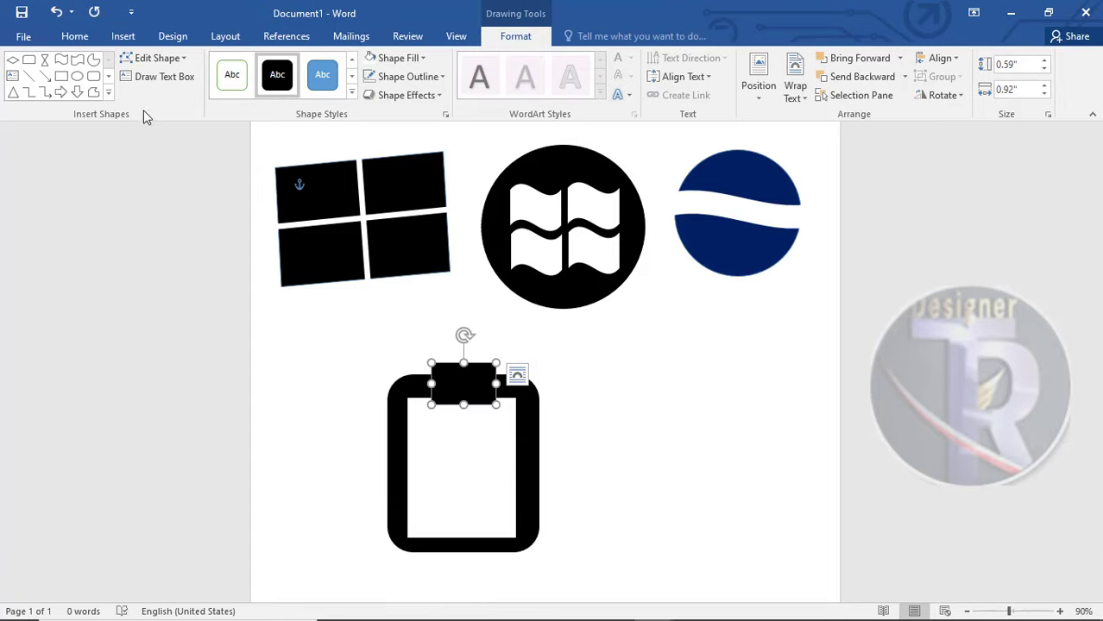
# Add a small black donut ring above the clip and send it behind the clip
pyautogui.click(108, 93)
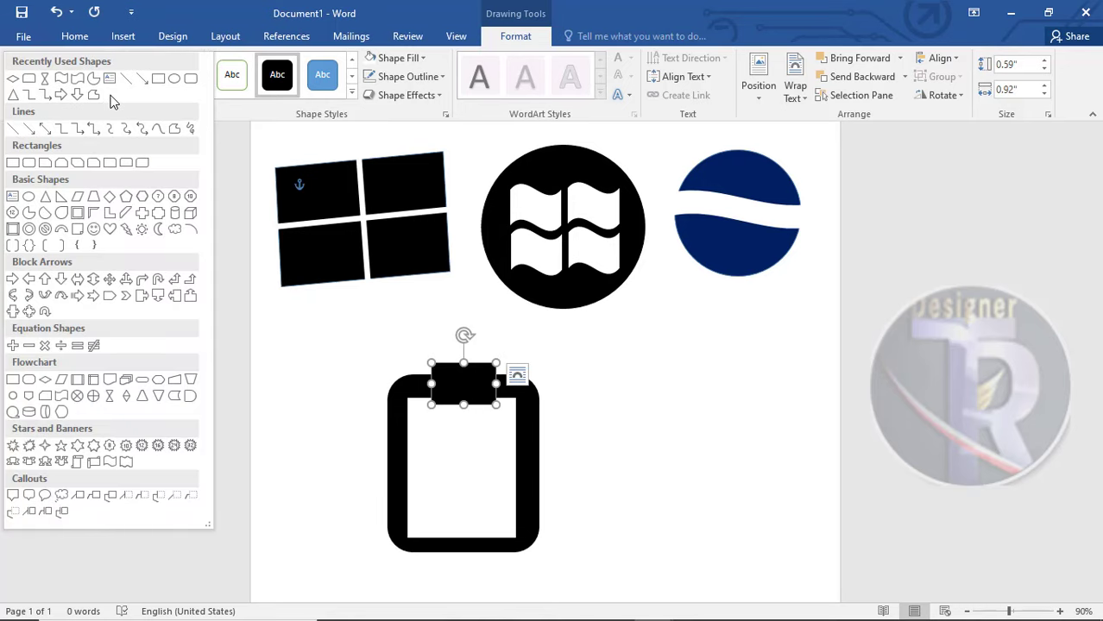
pyautogui.click(28, 233)
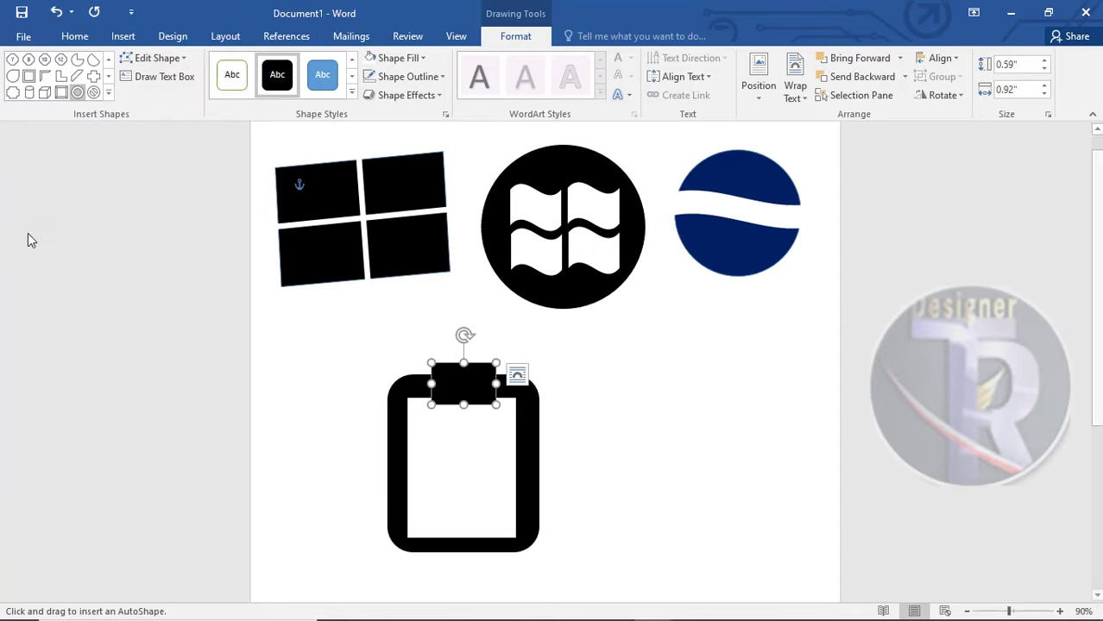
pyautogui.press('Escape')
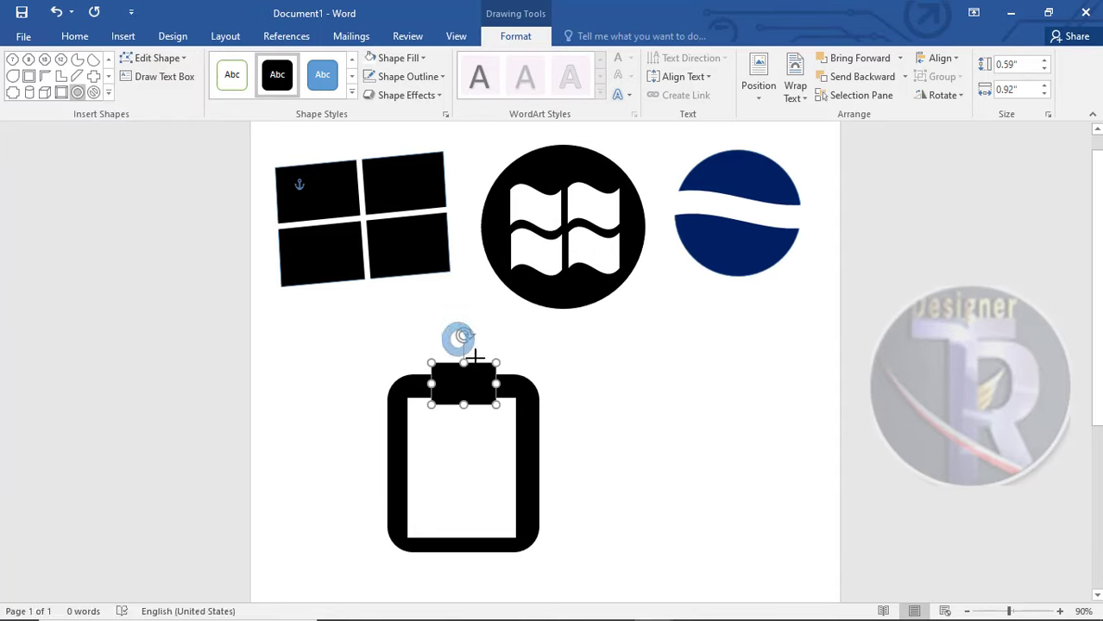
pyautogui.moveTo(441, 322)
pyautogui.mouseDown()
pyautogui.moveTo(480, 360)
pyautogui.moveTo(449, 340)
pyautogui.mouseUp()
pyautogui.press('Down')
pyautogui.press('Down')
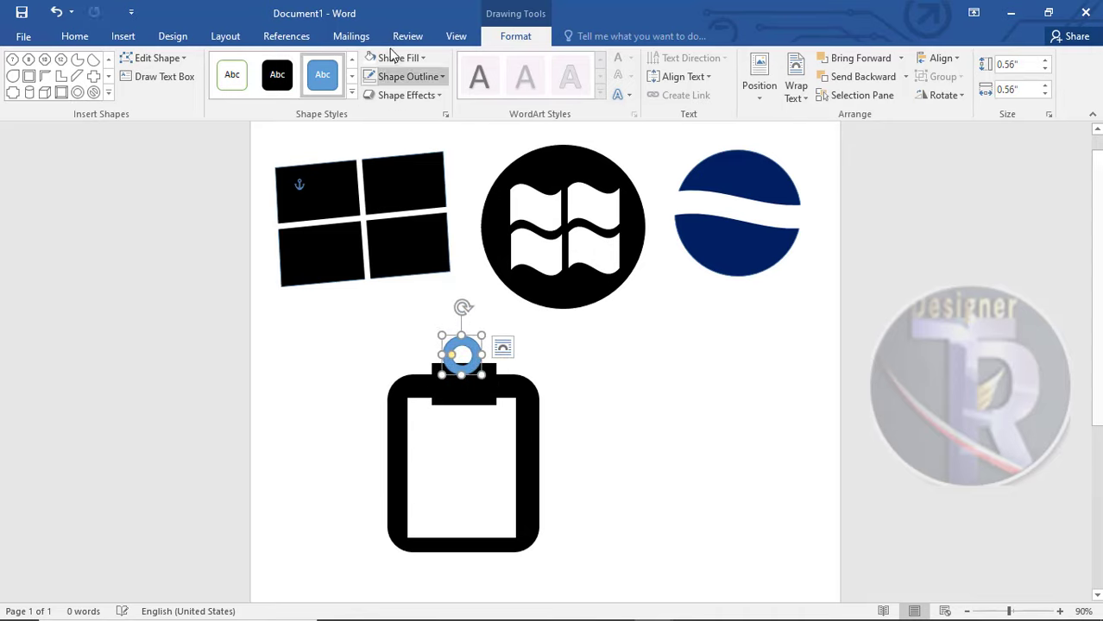
pyautogui.click(277, 74)
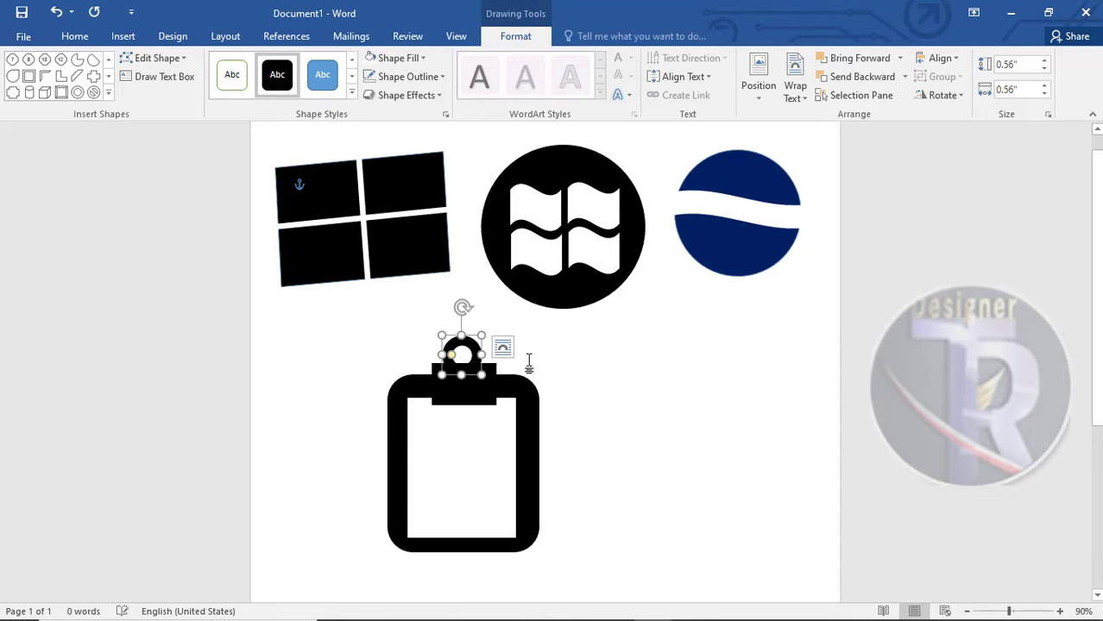
pyautogui.rightClick(479, 350)
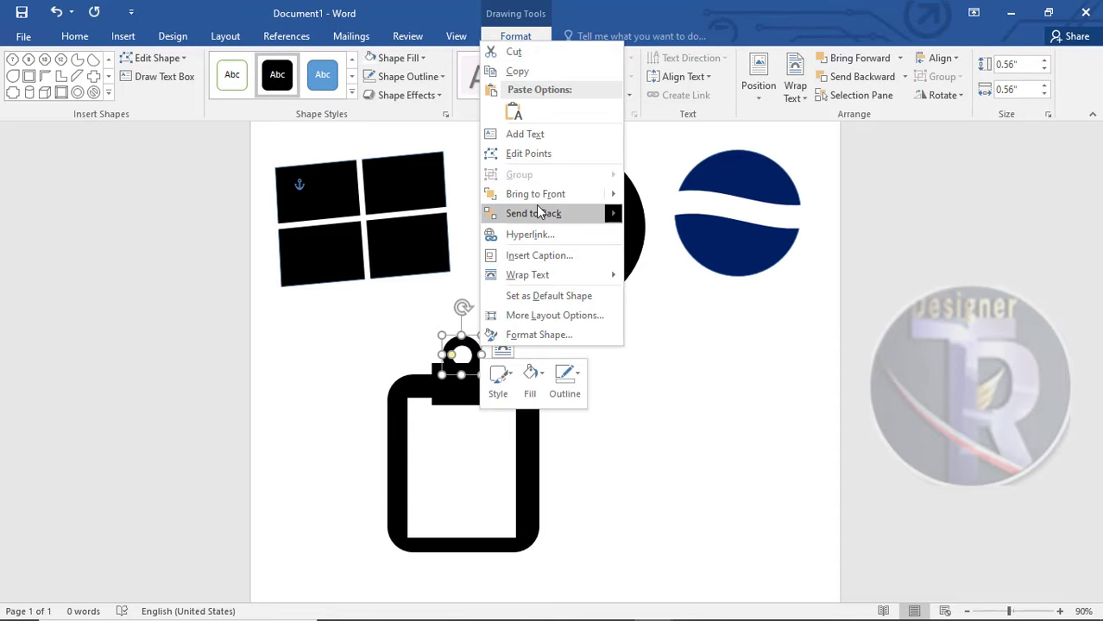
pyautogui.click(512, 214)
pyautogui.click(578, 396)
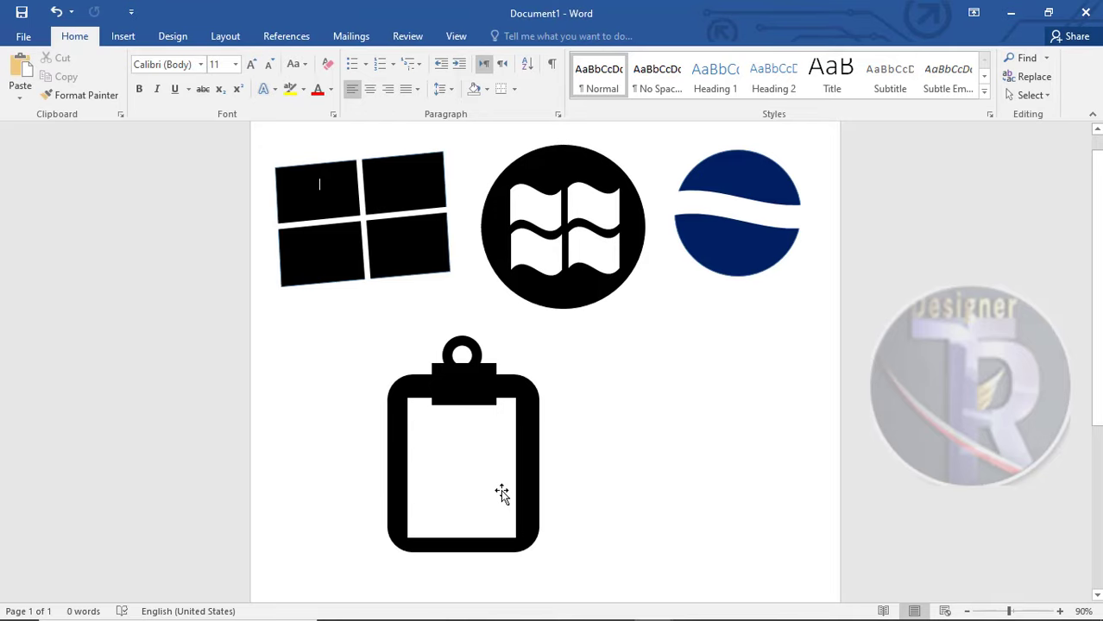
# Draw a straight line across the clipboard with a 6 pt black outline
pyautogui.click(123, 36)
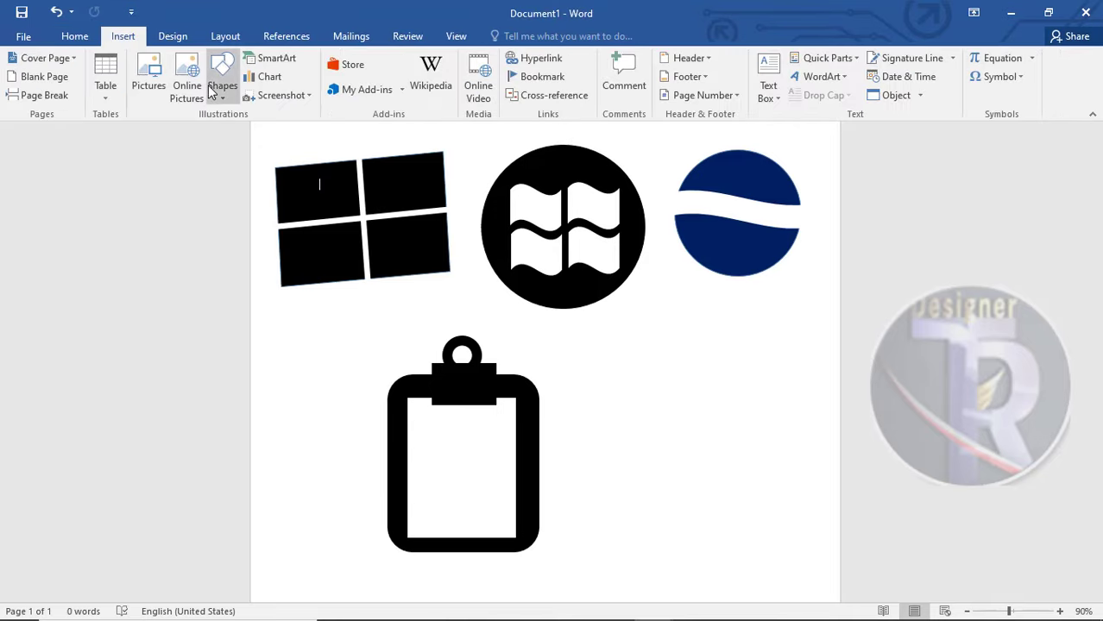
pyautogui.click(217, 86)
pyautogui.click(361, 132)
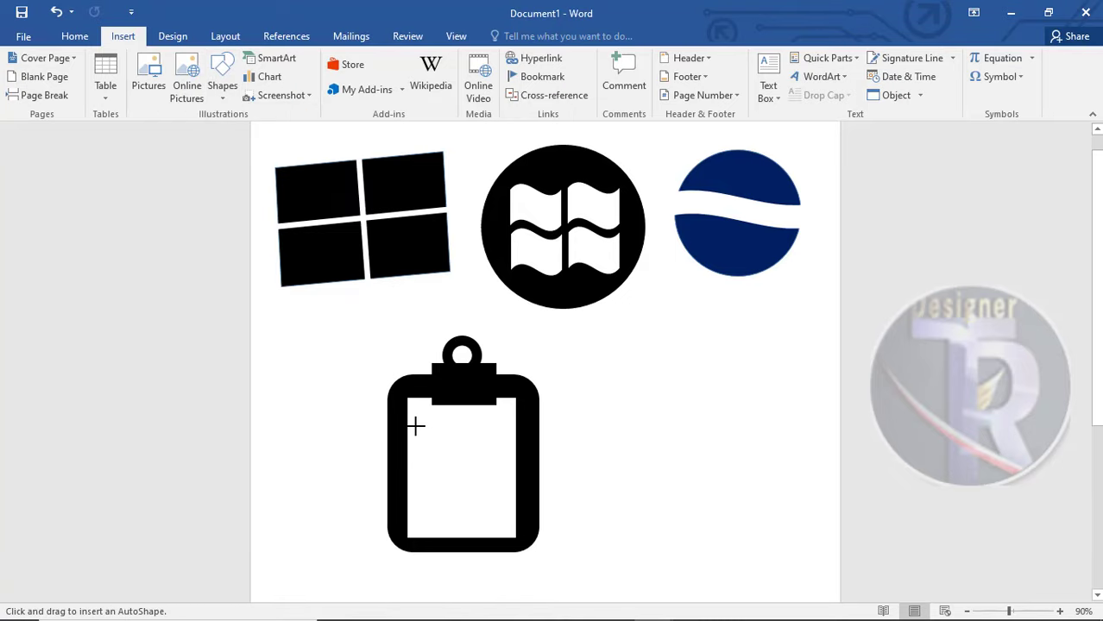
pyautogui.moveTo(415, 426); pyautogui.dragTo(505, 426)
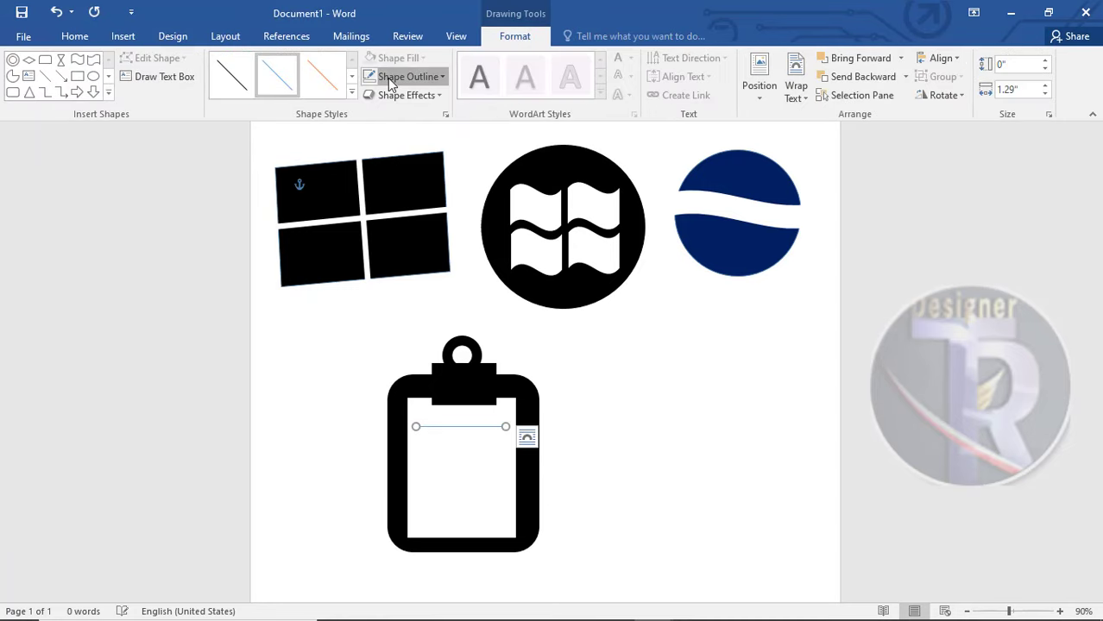
pyautogui.click(404, 76)
pyautogui.moveTo(402, 259)
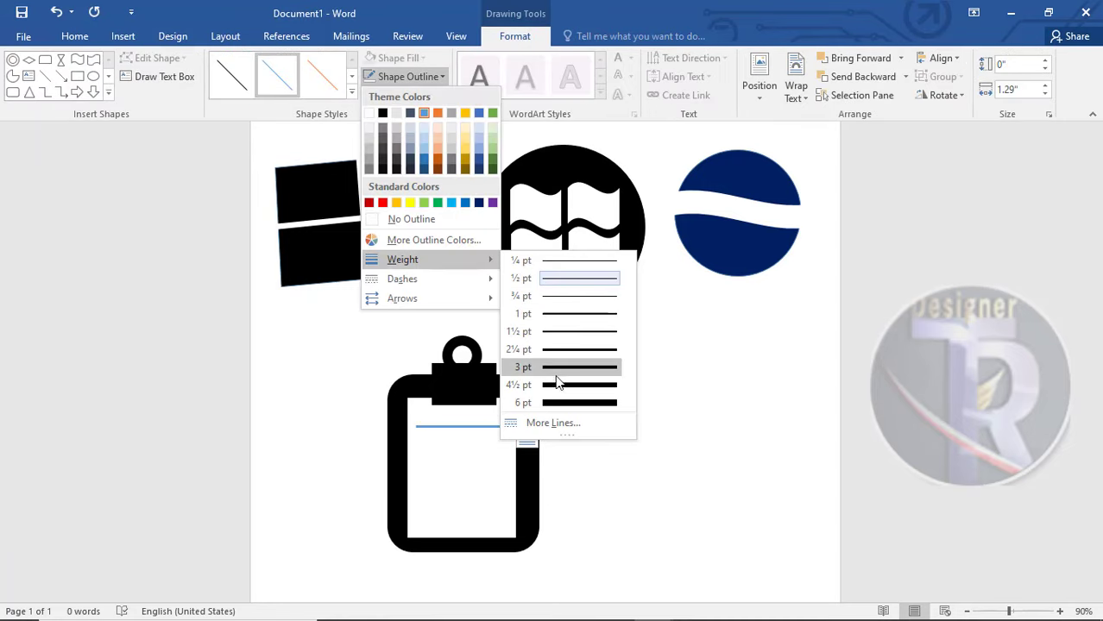
pyautogui.click(564, 403)
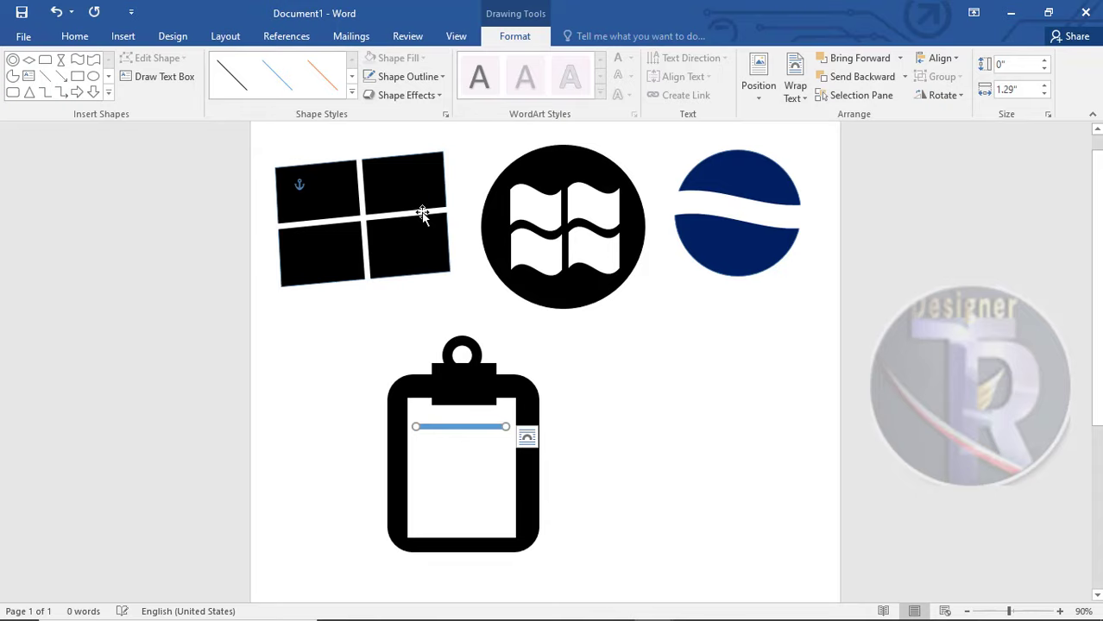
pyautogui.click(390, 77)
pyautogui.click(382, 114)
# Duplicate the line downward to make six ruled lines
pyautogui.moveTo(460, 431); pyautogui.dragTo(460, 477)
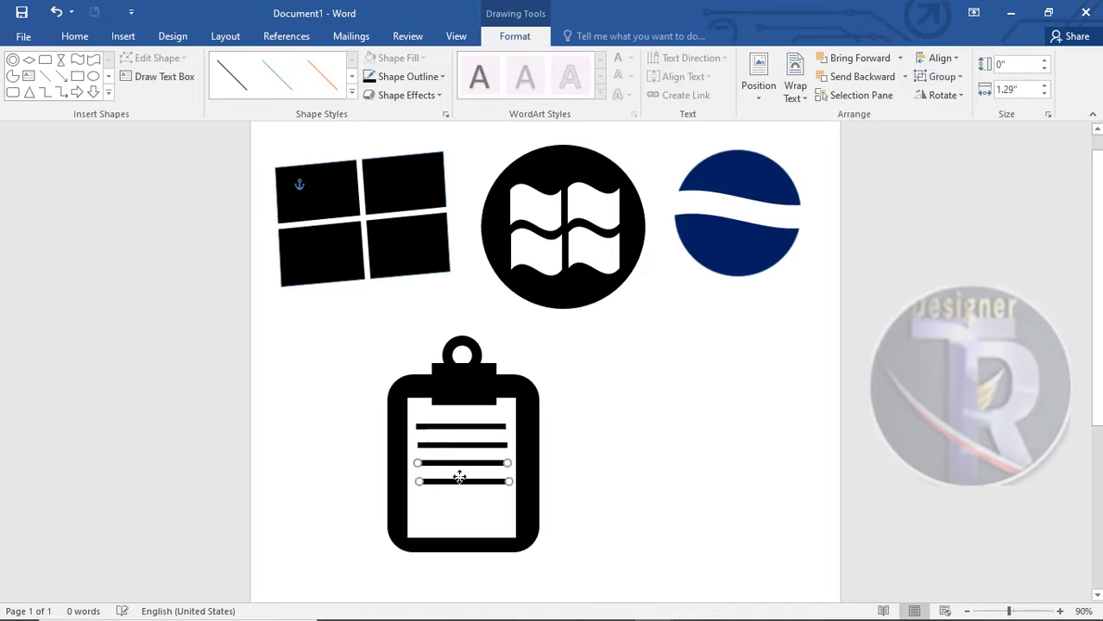
pyautogui.keyDown('shift'); pyautogui.click(457, 489); pyautogui.keyUp('shift')
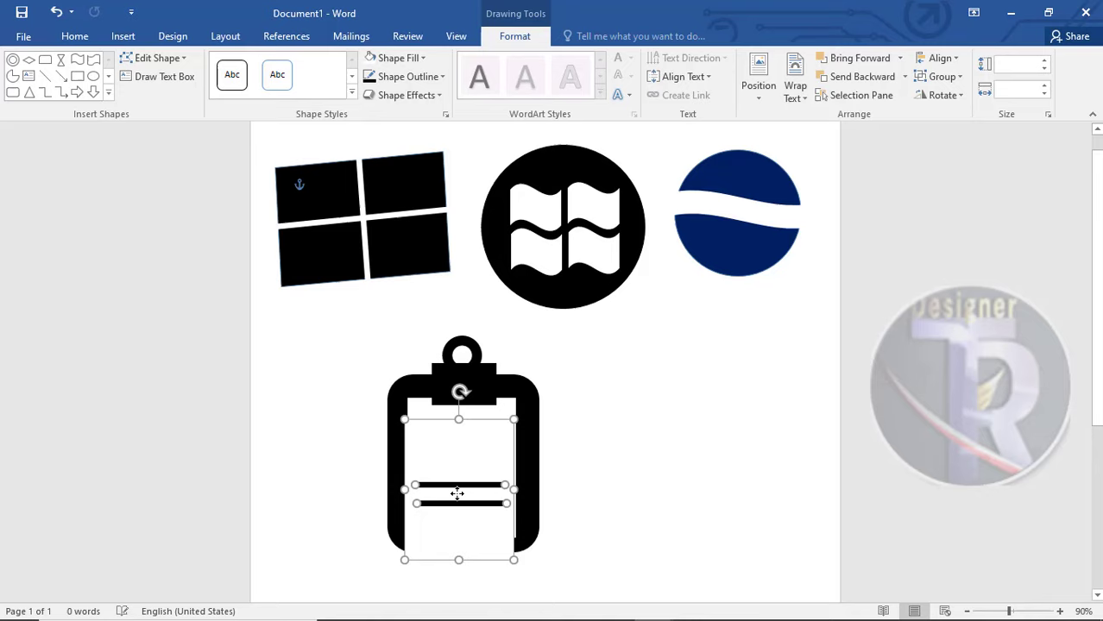
pyautogui.click(615, 504)
pyautogui.click(462, 482)
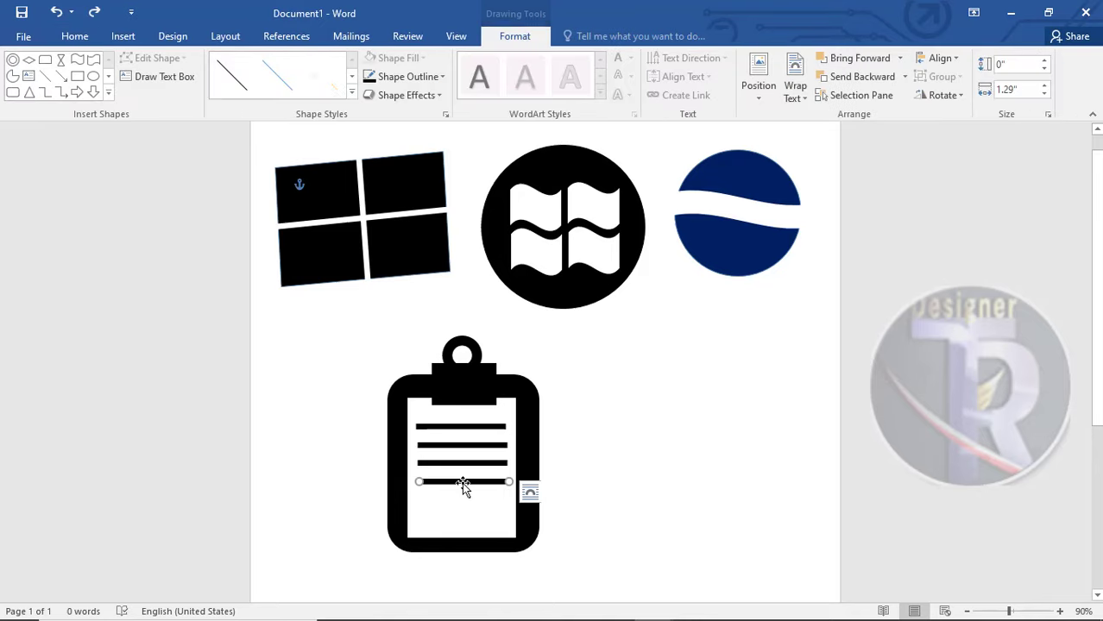
pyautogui.moveTo(462, 483); pyautogui.dragTo(466, 494)
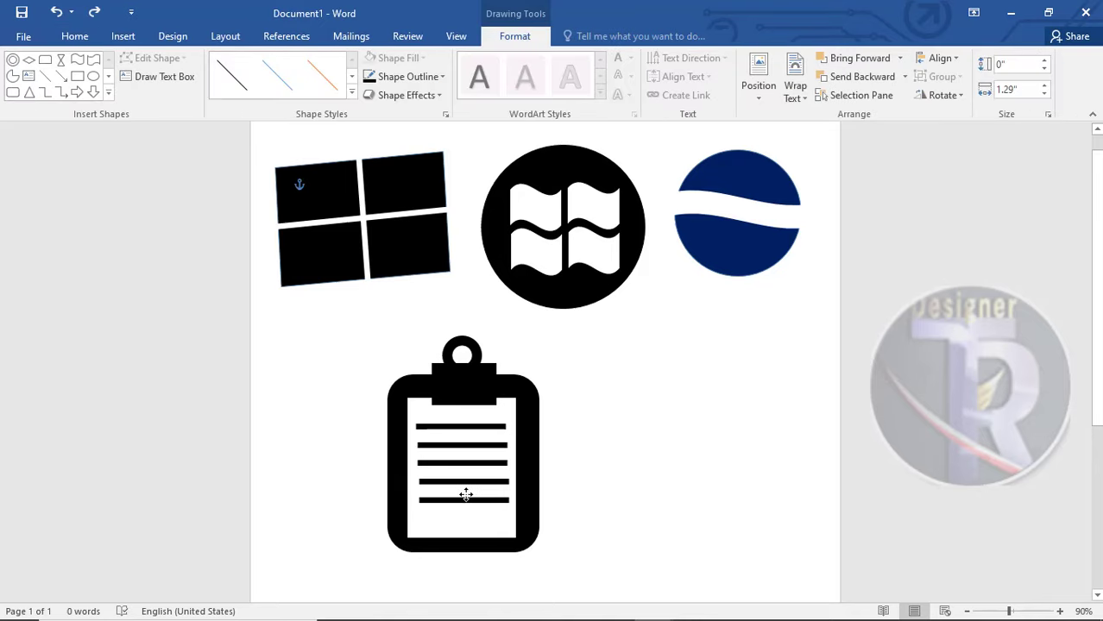
pyautogui.click(605, 524)
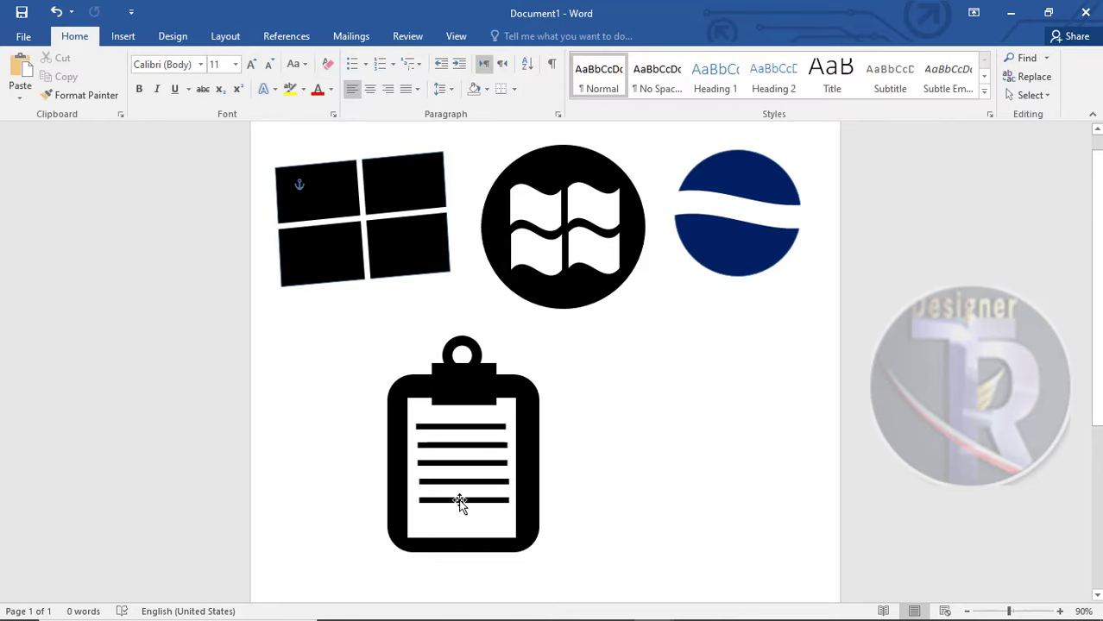
pyautogui.click(460, 505)
pyautogui.moveTo(460, 505); pyautogui.dragTo(461, 519)
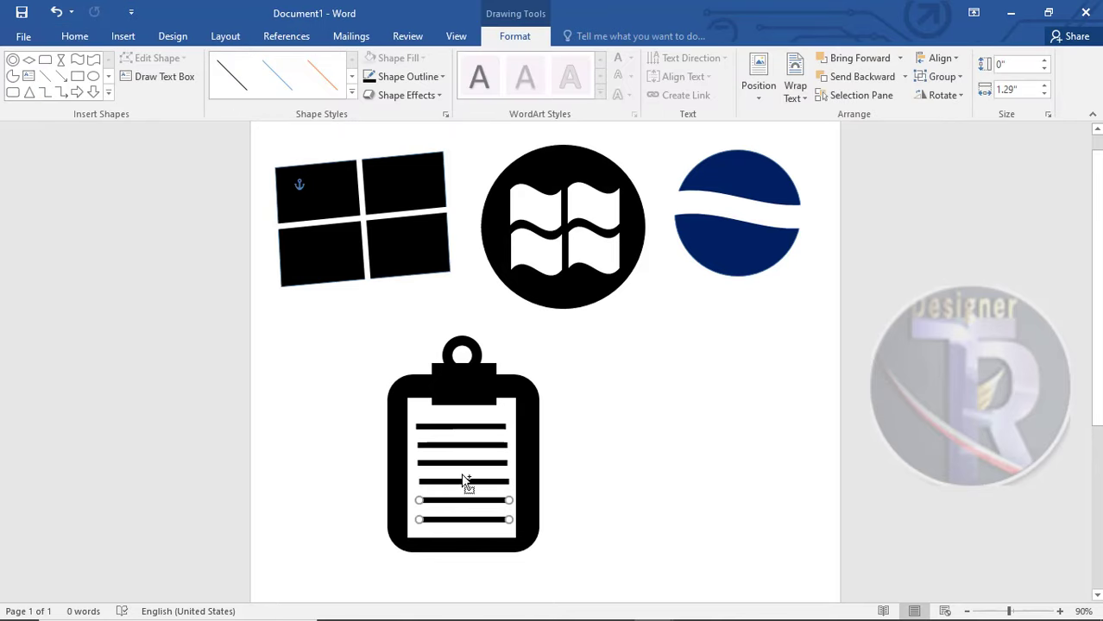
pyautogui.click(458, 484)
pyautogui.click(631, 481)
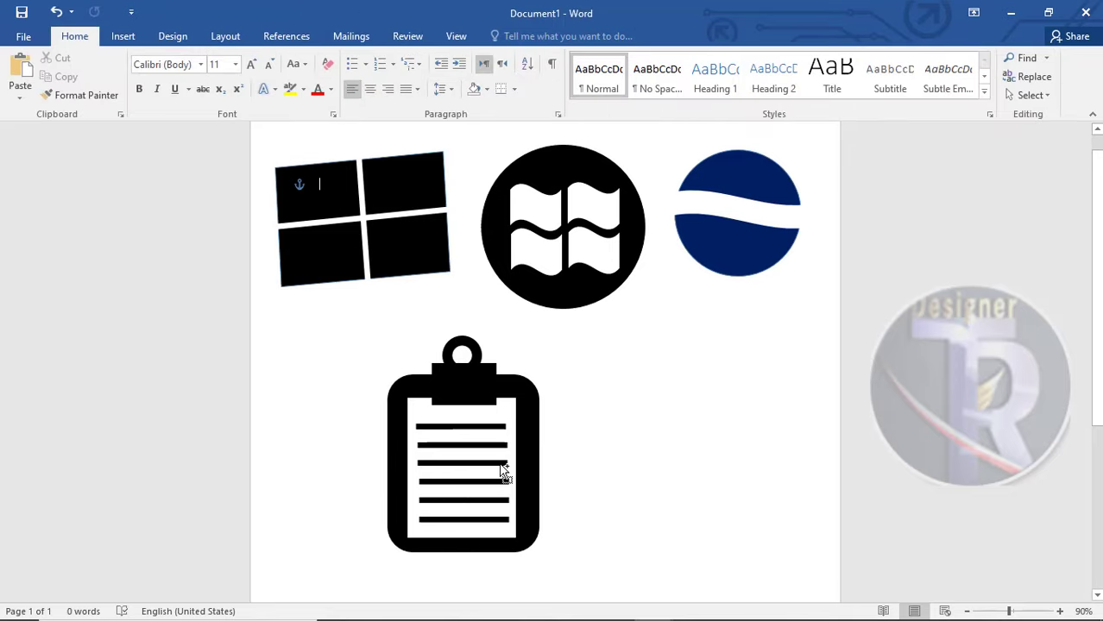
# Select all six ruled lines and centre-align them
pyautogui.click(469, 482)
pyautogui.keyDown('shift'); pyautogui.click(469, 500); pyautogui.keyUp('shift')
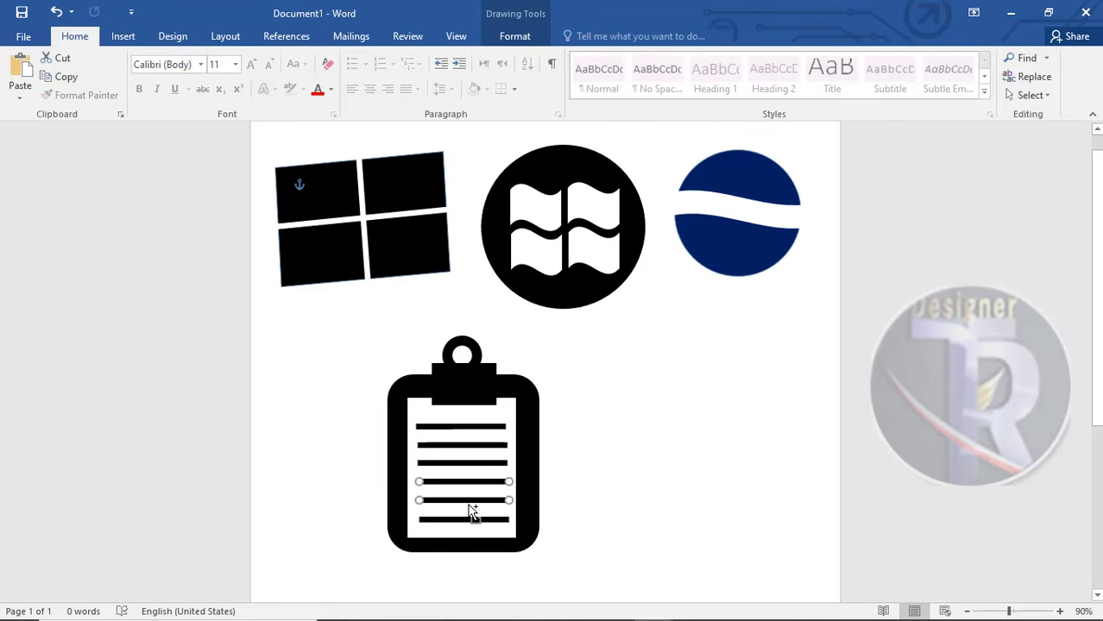
pyautogui.keyDown('shift'); pyautogui.click(470, 519); pyautogui.keyUp('shift')
pyautogui.keyDown('shift'); pyautogui.click(469, 467); pyautogui.keyUp('shift')
pyautogui.keyDown('shift'); pyautogui.click(469, 466); pyautogui.keyUp('shift')
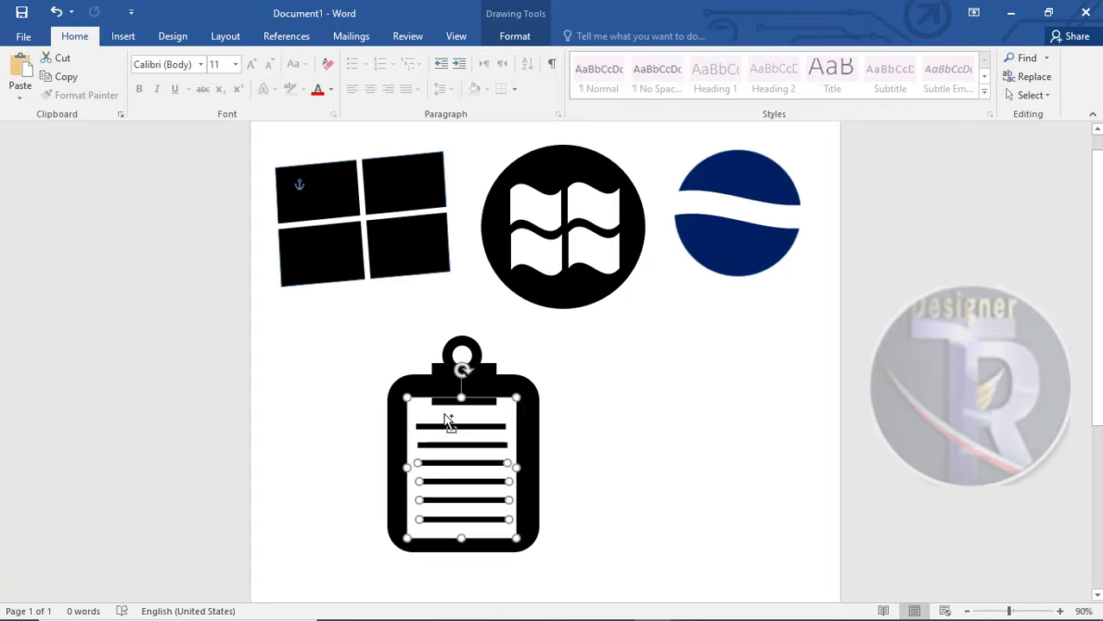
pyautogui.keyDown('shift'); pyautogui.click(449, 431); pyautogui.keyUp('shift')
pyautogui.keyDown('shift'); pyautogui.click(448, 428); pyautogui.keyUp('shift')
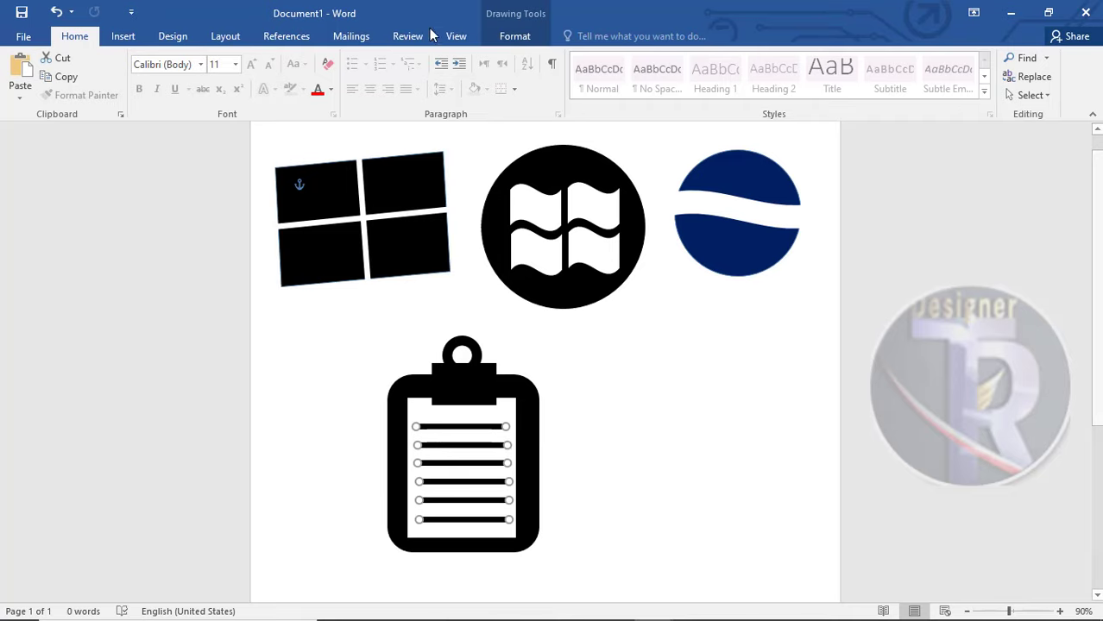
pyautogui.click(514, 36)
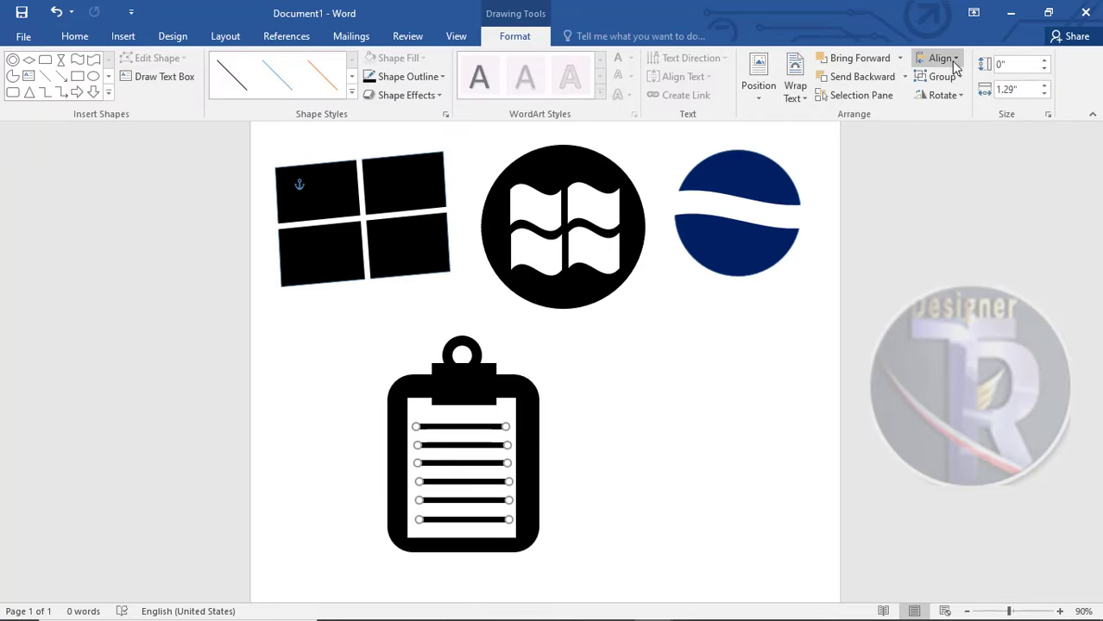
pyautogui.click(937, 59)
pyautogui.click(950, 98)
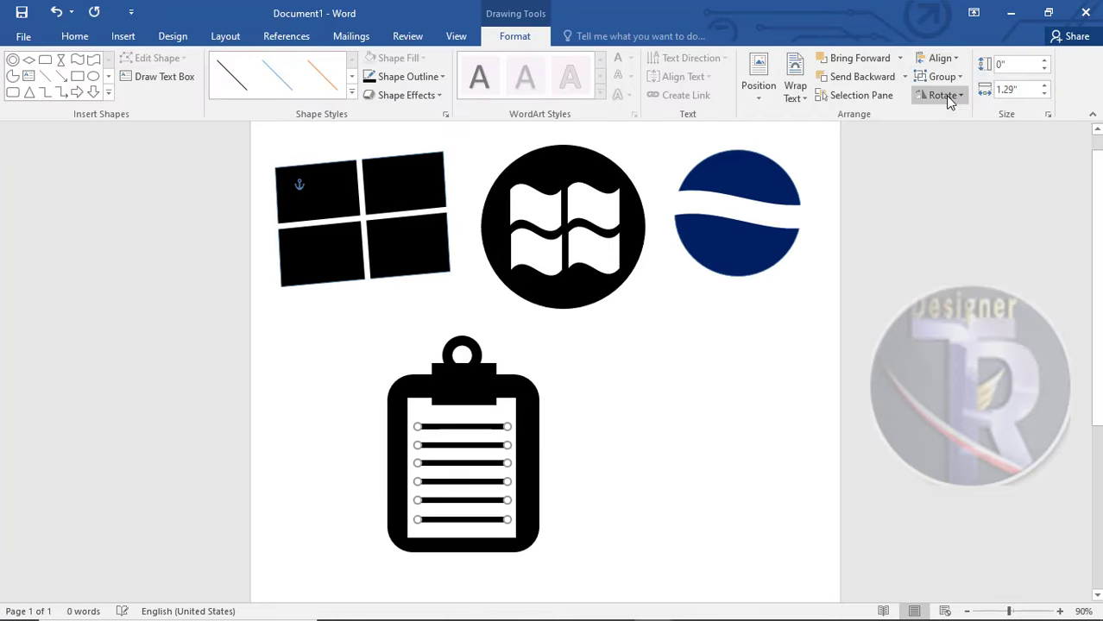
# Group the six lines and shorten the top line to about half length
pyautogui.rightClick(462, 467)
pyautogui.moveTo(501, 312)
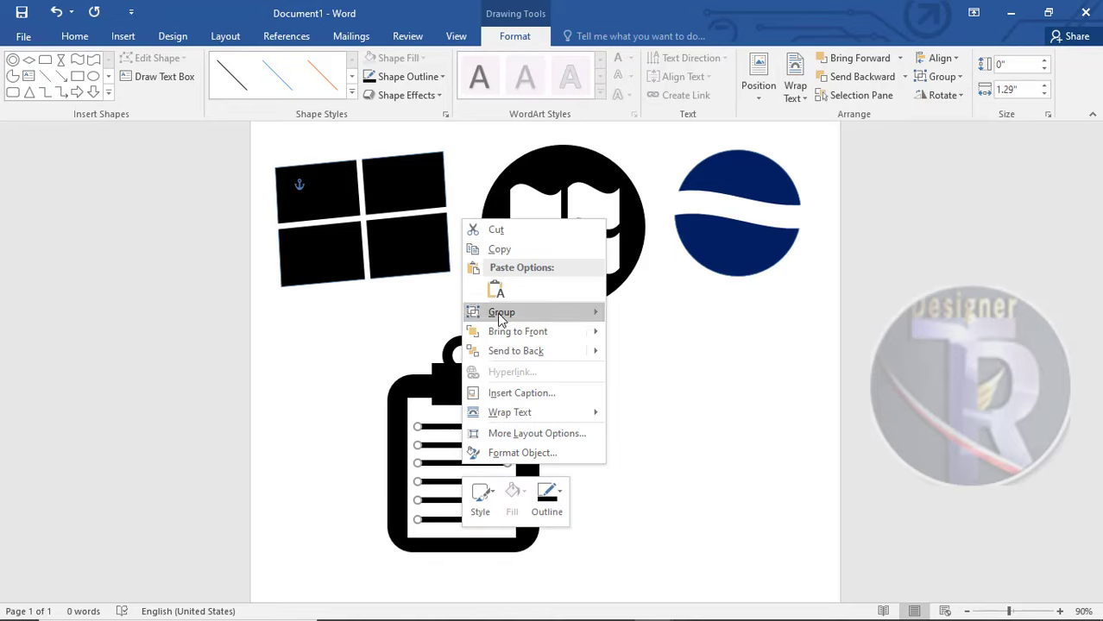
pyautogui.click(643, 313)
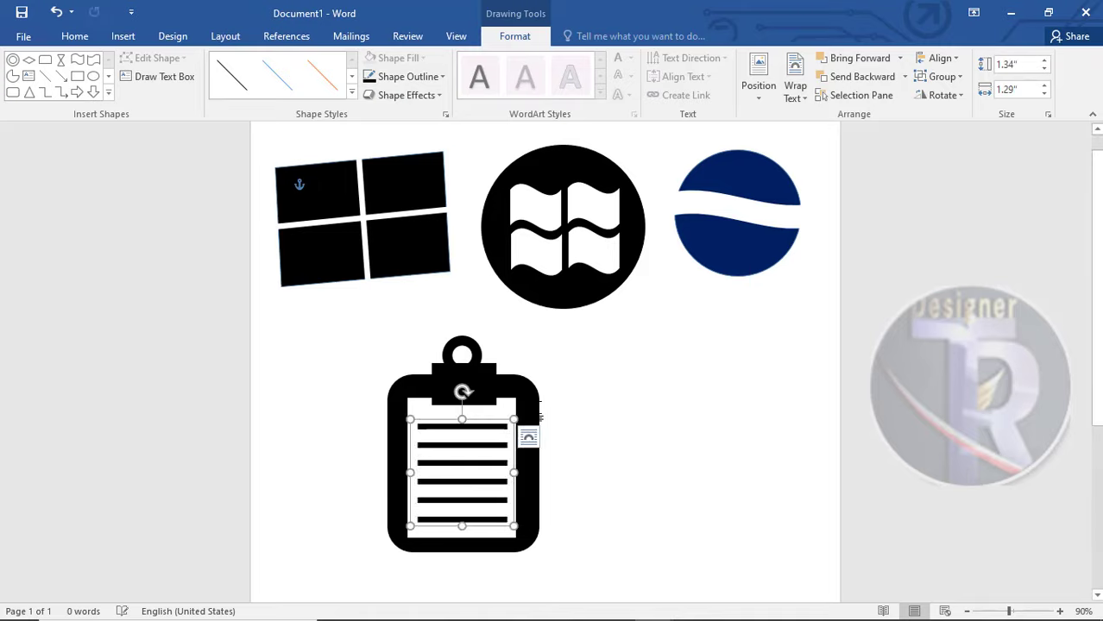
pyautogui.click(506, 426)
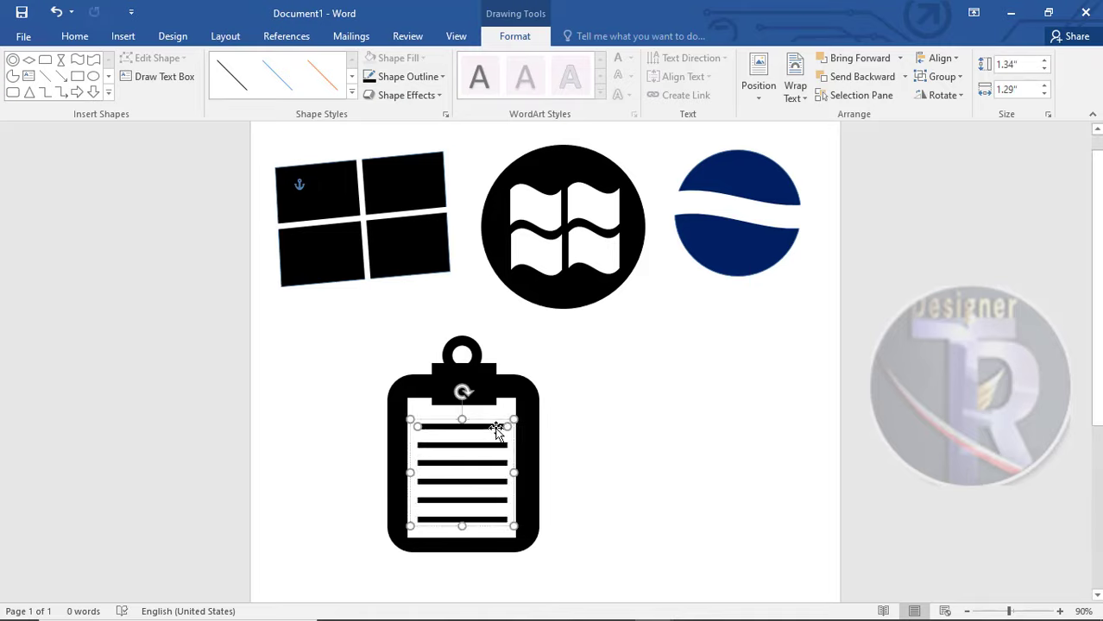
pyautogui.moveTo(496, 427); pyautogui.dragTo(480, 427)
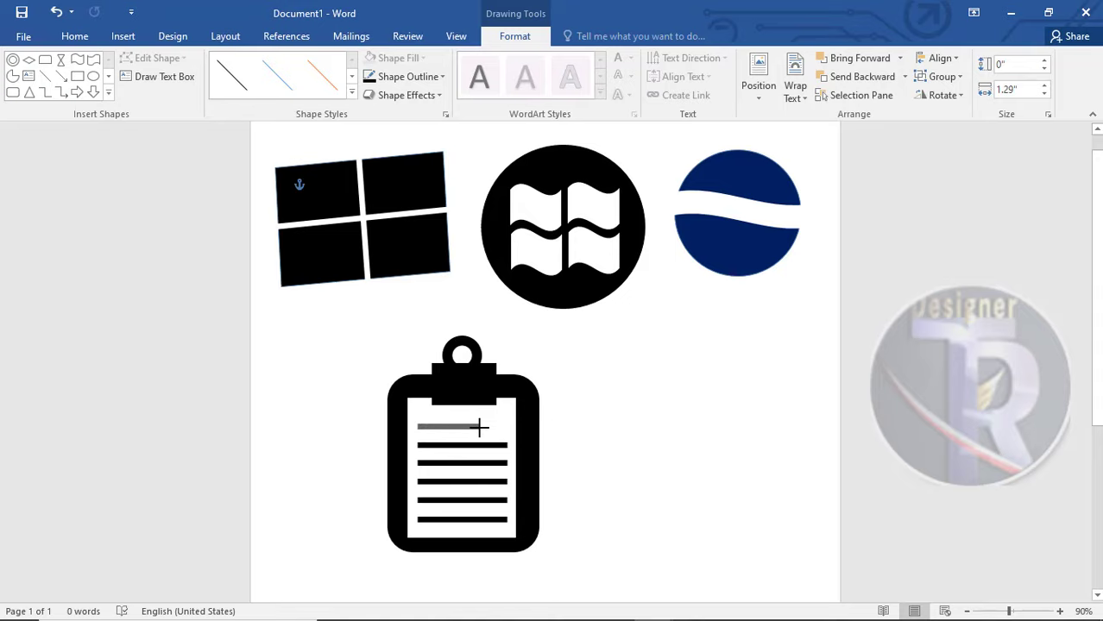
pyautogui.moveTo(471, 427); pyautogui.dragTo(472, 426)
pyautogui.click(596, 467)
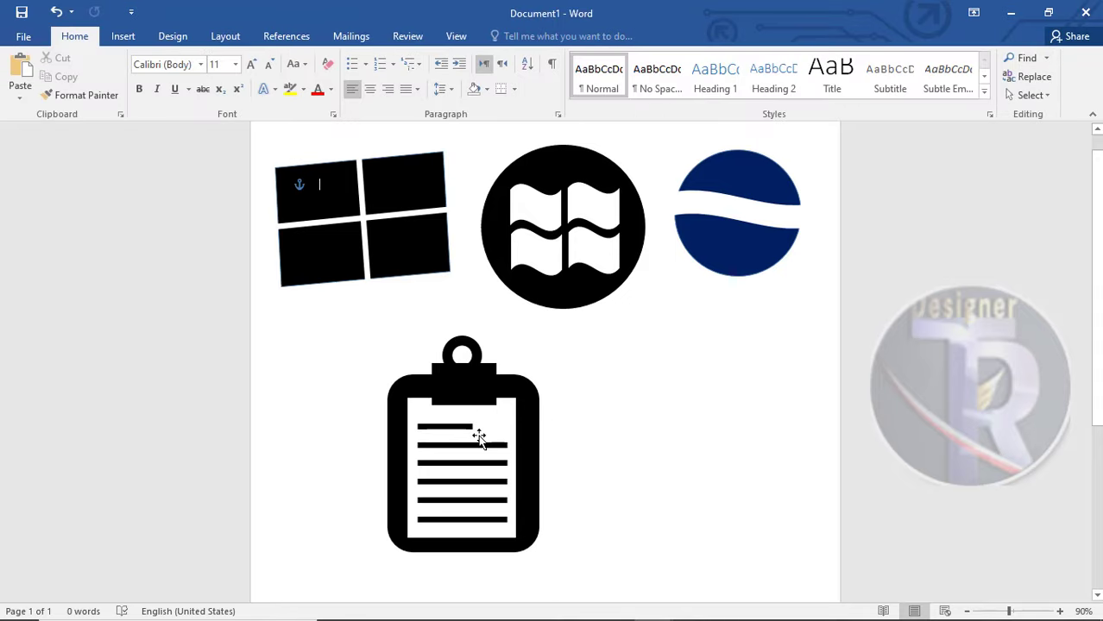
# Group the board, sheet, lines, clip and ring, then move the group under the navy wave circle
pyautogui.click(124, 38)
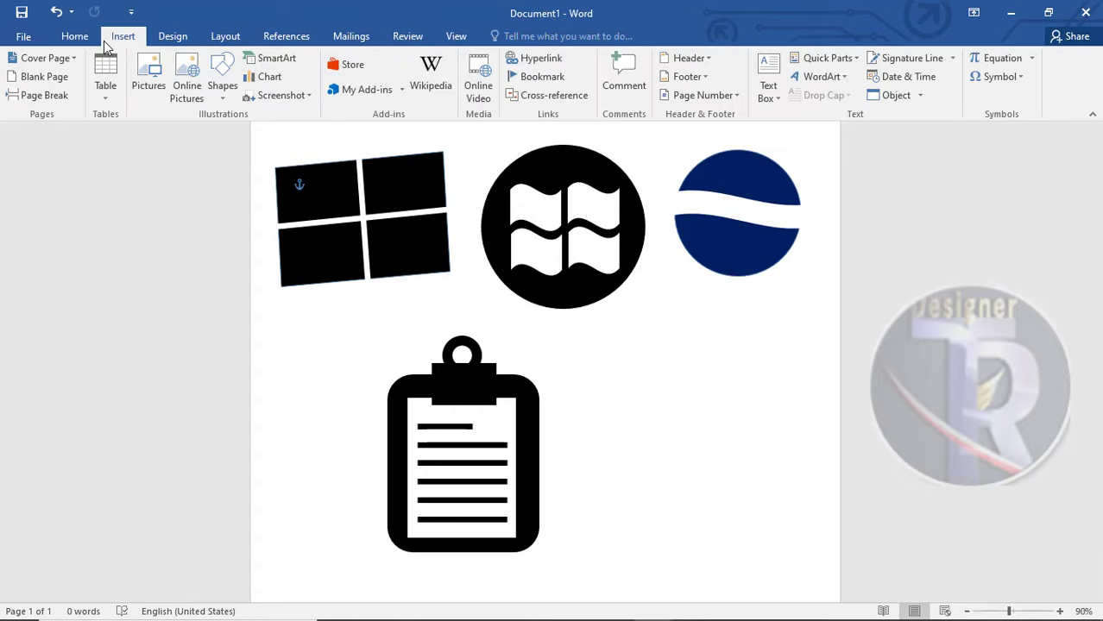
pyautogui.click(90, 40)
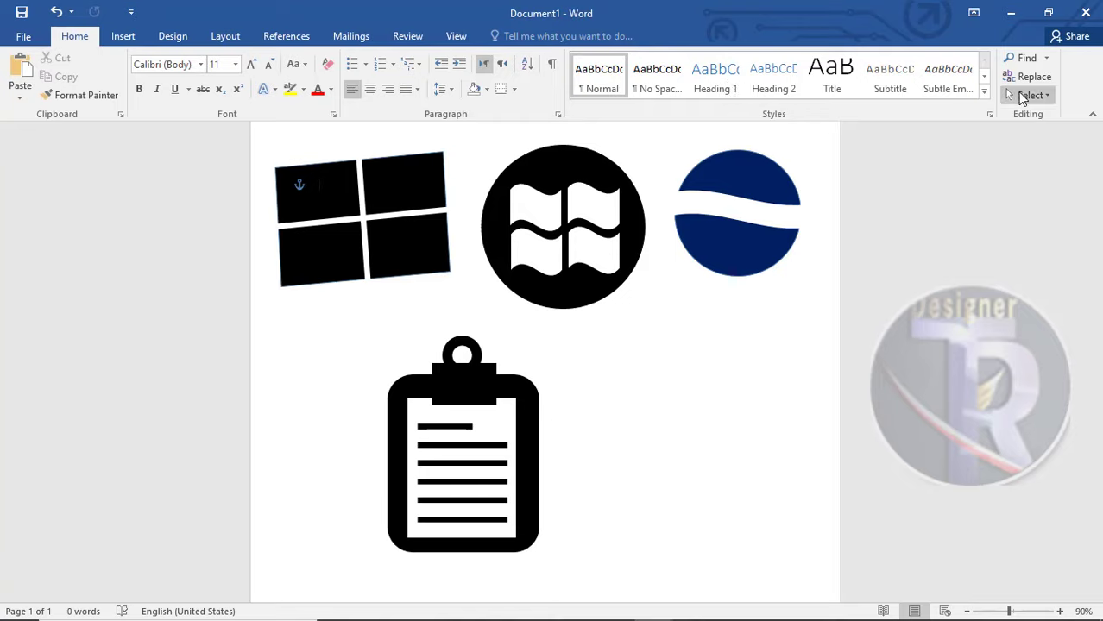
pyautogui.click(1029, 95)
pyautogui.click(897, 135)
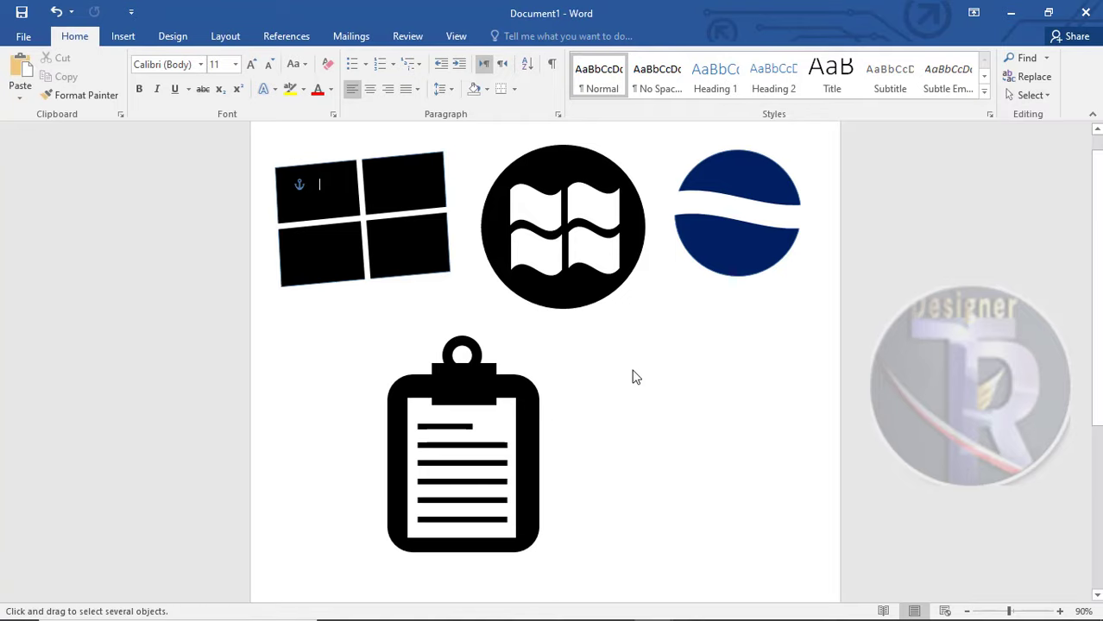
pyautogui.moveTo(343, 344); pyautogui.dragTo(595, 572)
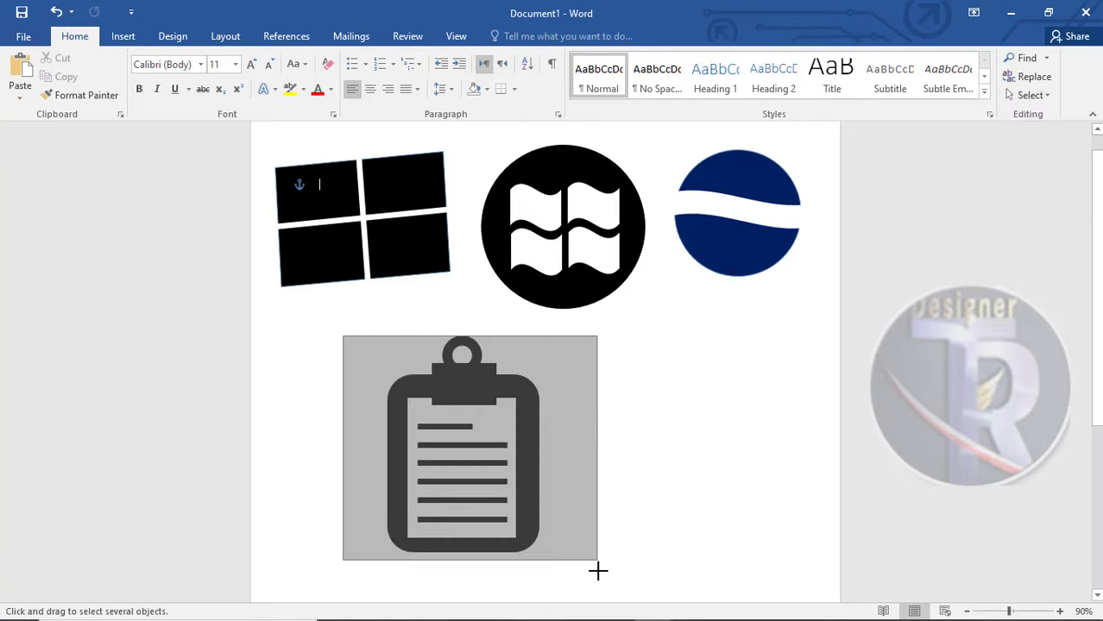
pyautogui.keyDown('shift'); pyautogui.click(474, 349); pyautogui.keyUp('shift')
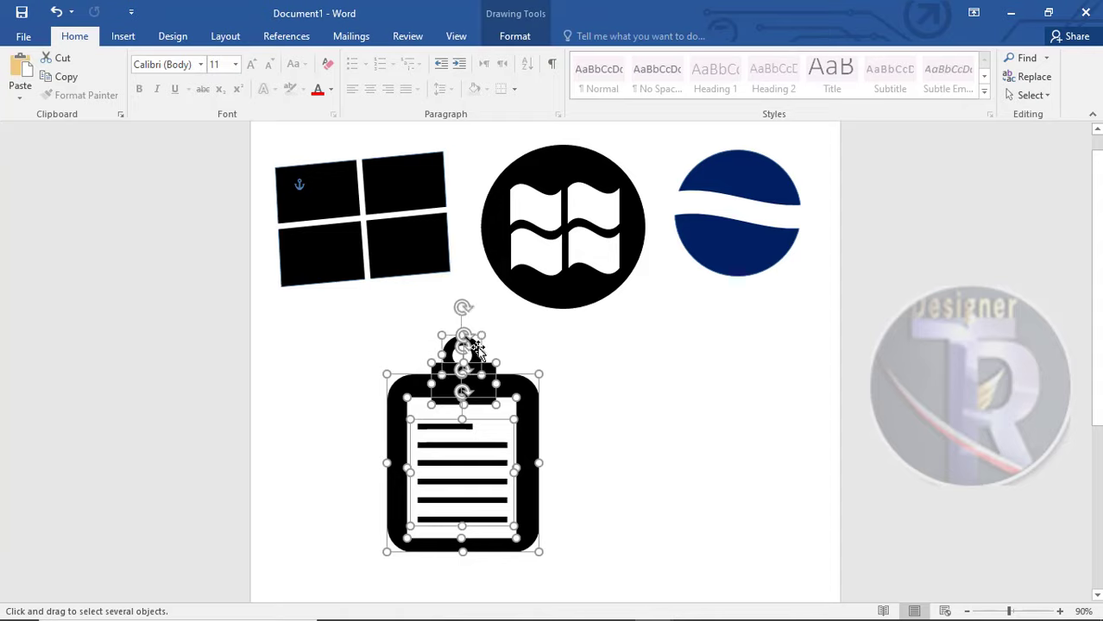
pyautogui.rightClick(479, 434)
pyautogui.moveTo(519, 280)
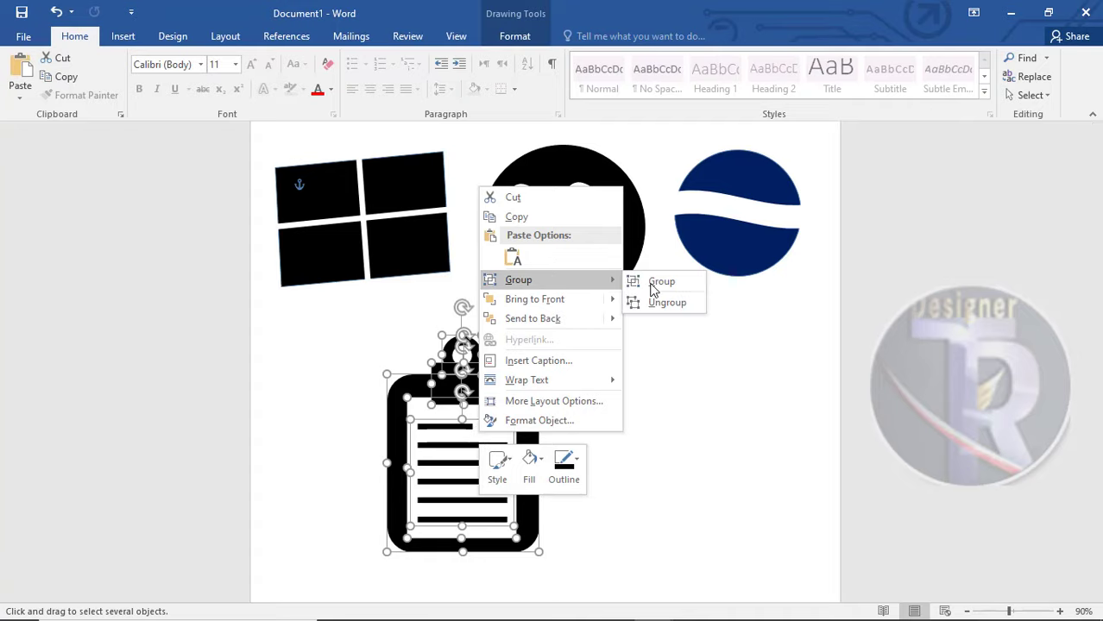
pyautogui.click(657, 281)
pyautogui.moveTo(525, 386)
pyautogui.mouseDown()
pyautogui.moveTo(643, 383)
pyautogui.moveTo(795, 343)
pyautogui.mouseUp()
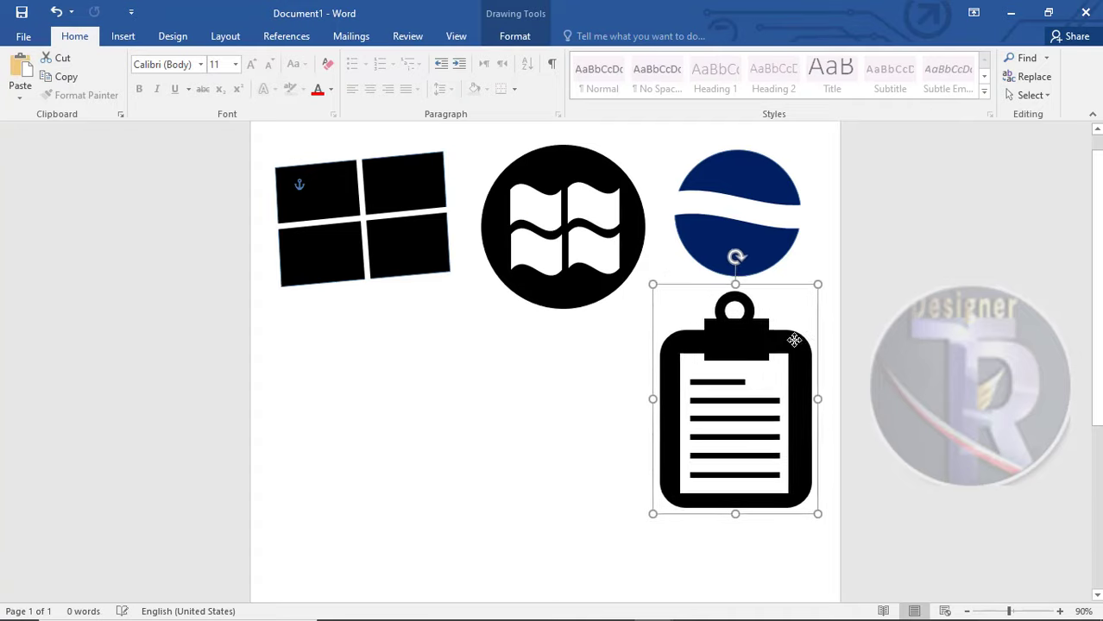
pyautogui.press('Escape')
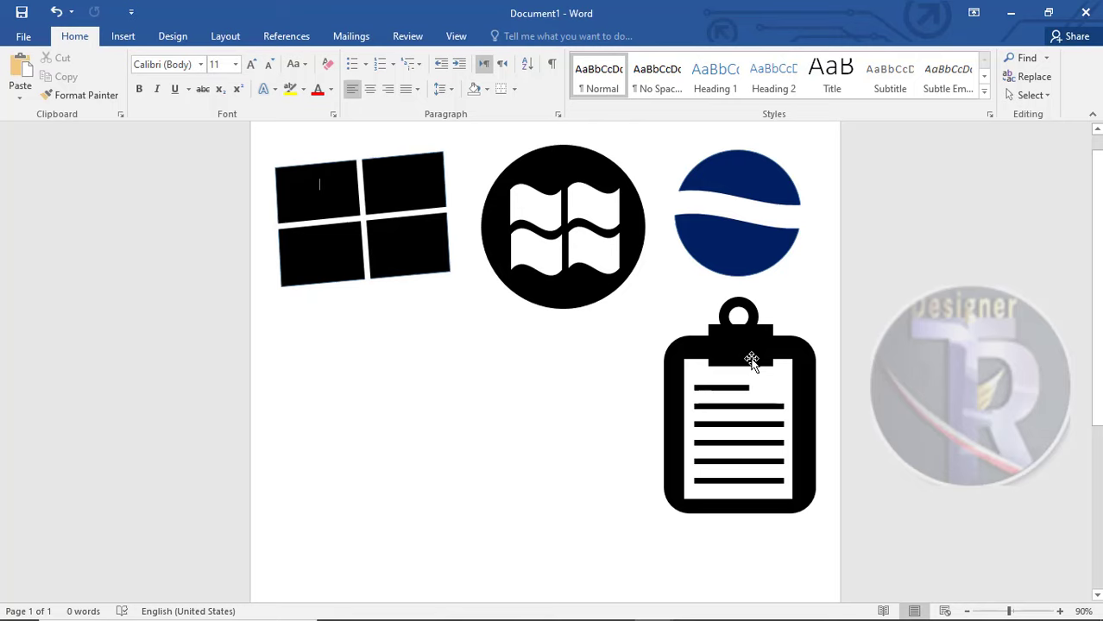
# Draw a rounded rectangle in the empty lower-left area below the window icon
pyautogui.click(123, 38)
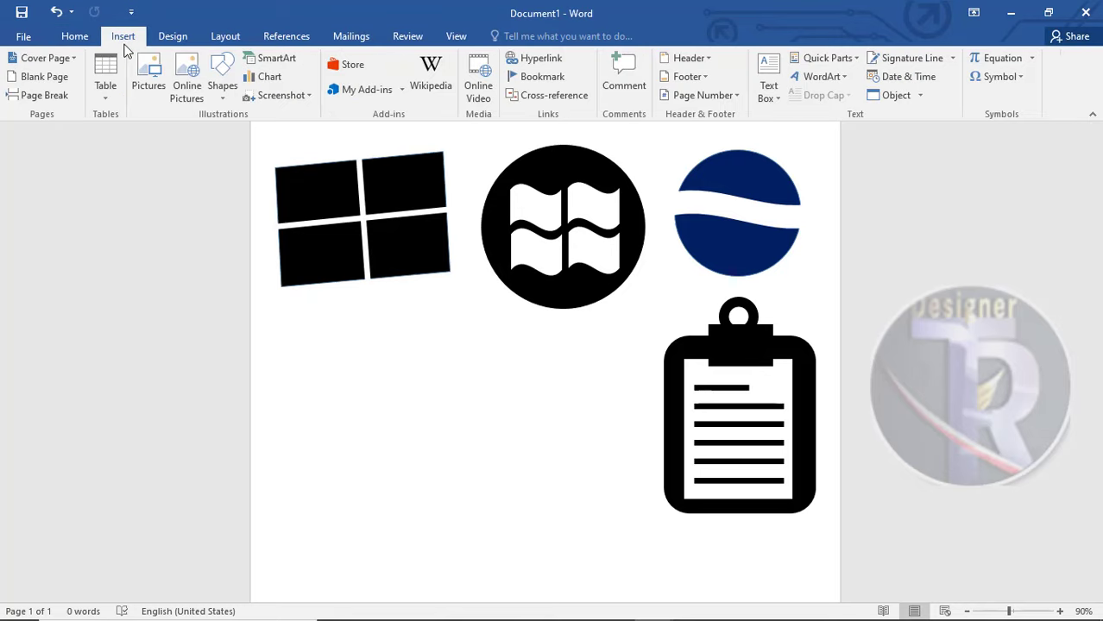
pyautogui.click(223, 93)
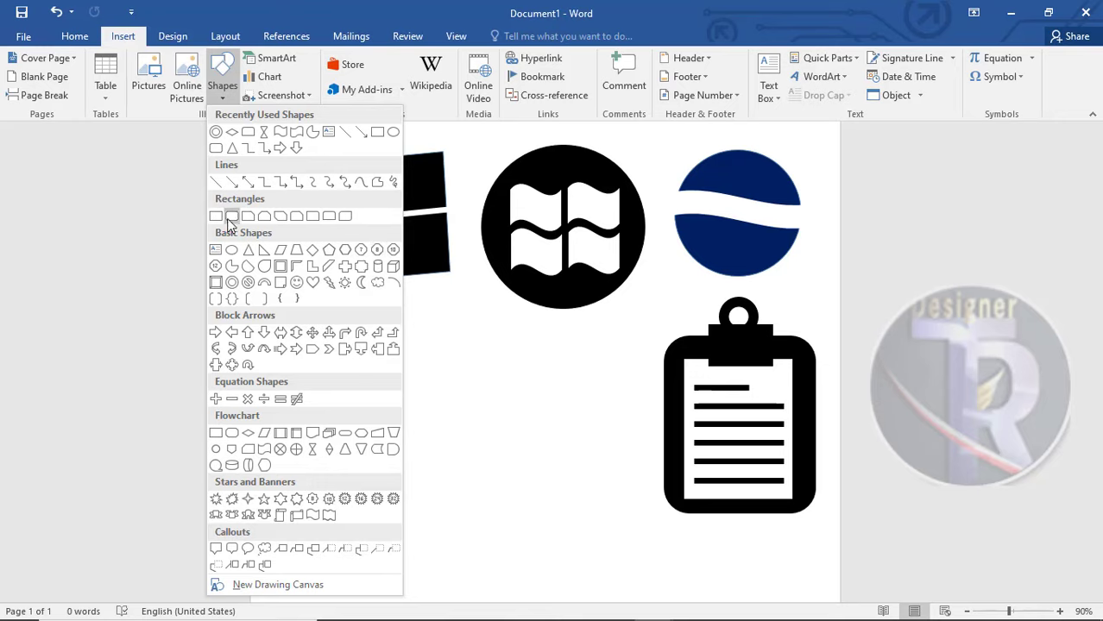
pyautogui.click(215, 216)
pyautogui.click(222, 86)
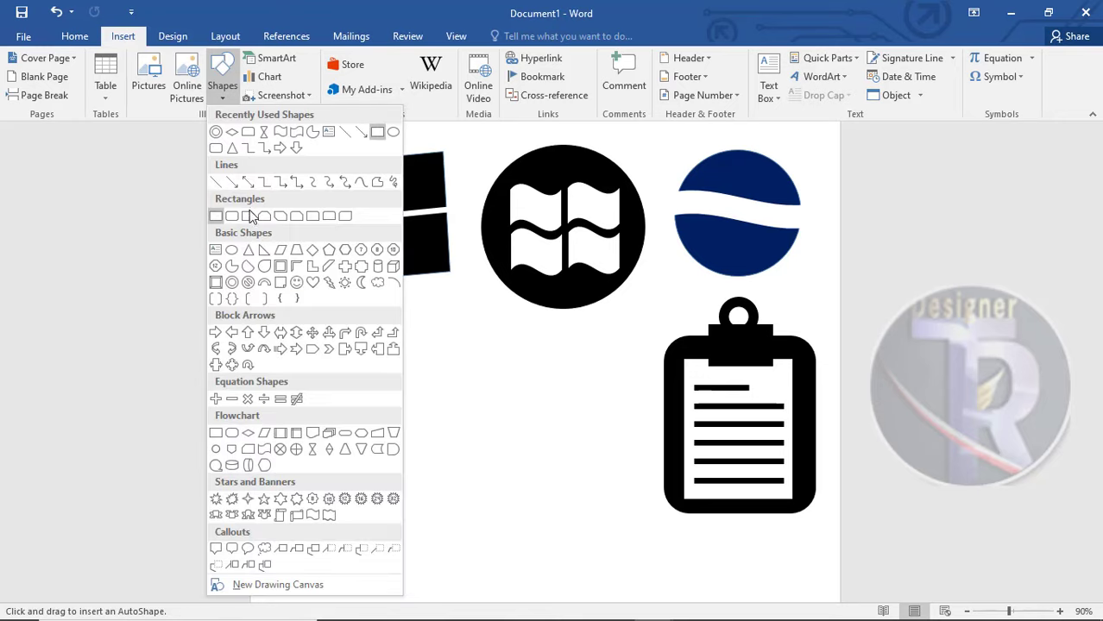
pyautogui.click(231, 216)
pyautogui.moveTo(311, 369)
pyautogui.mouseDown()
pyautogui.moveTo(462, 466)
pyautogui.moveTo(523, 528)
pyautogui.mouseUp()
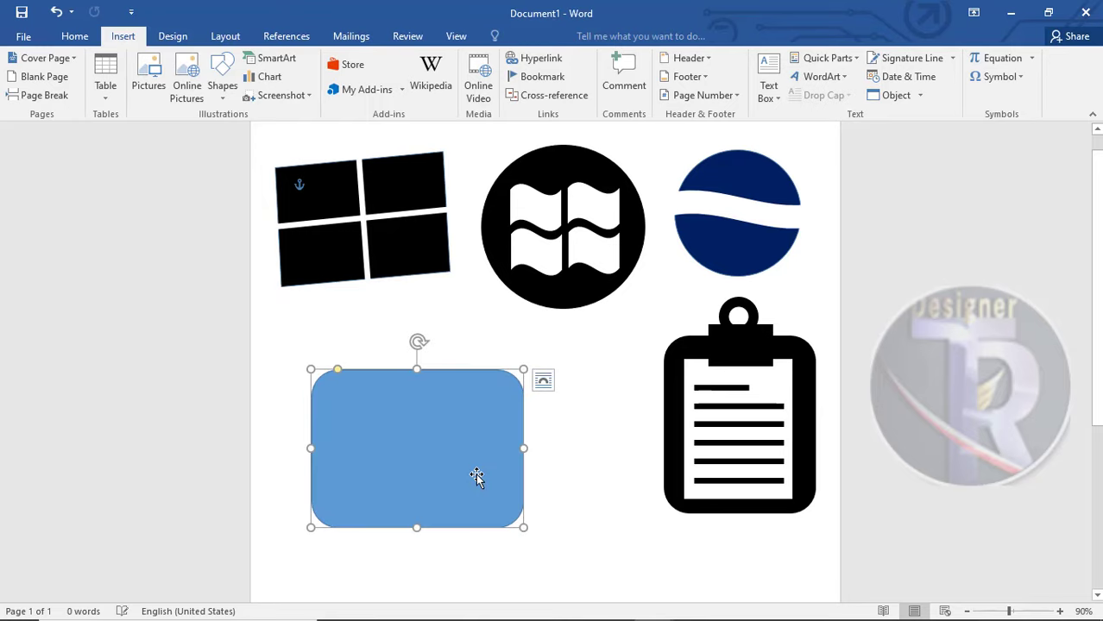
pyautogui.moveTo(477, 477)
pyautogui.mouseDown()
pyautogui.moveTo(498, 454)
pyautogui.moveTo(485, 464)
pyautogui.mouseUp()
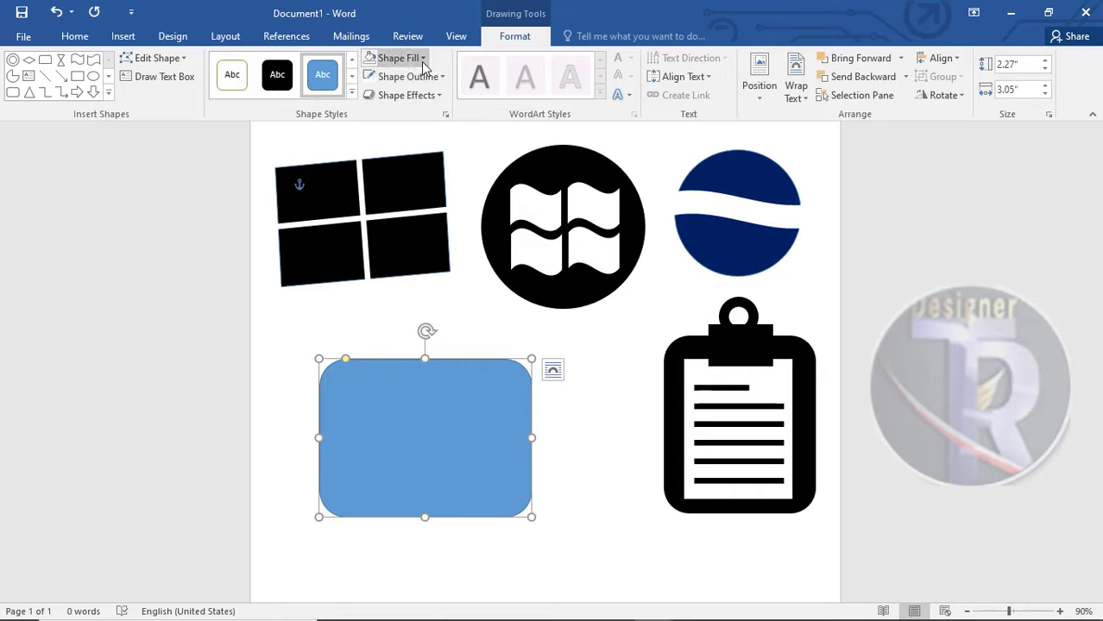
# Give the rounded rectangle no fill and a black 12 pt outline
pyautogui.click(397, 58)
pyautogui.click(412, 208)
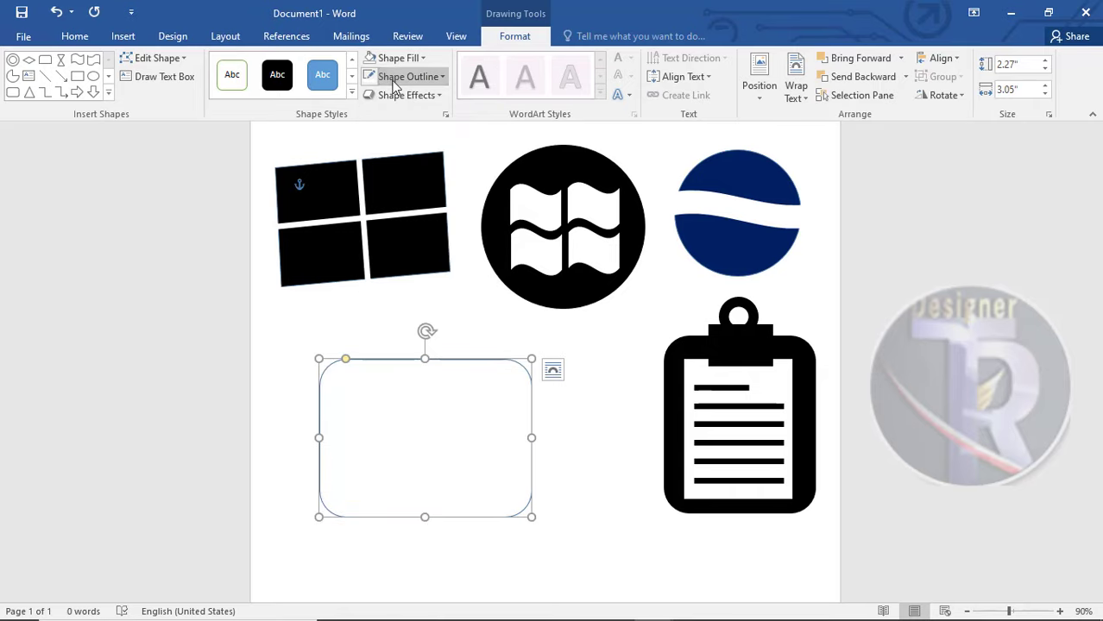
pyautogui.click(402, 76)
pyautogui.click(383, 113)
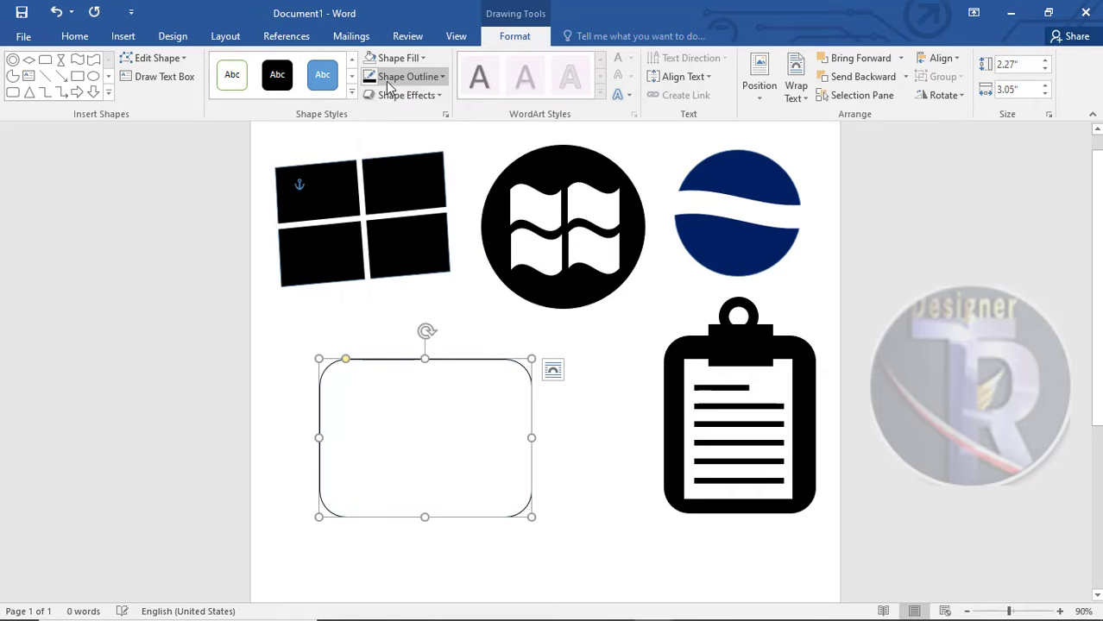
pyautogui.click(405, 76)
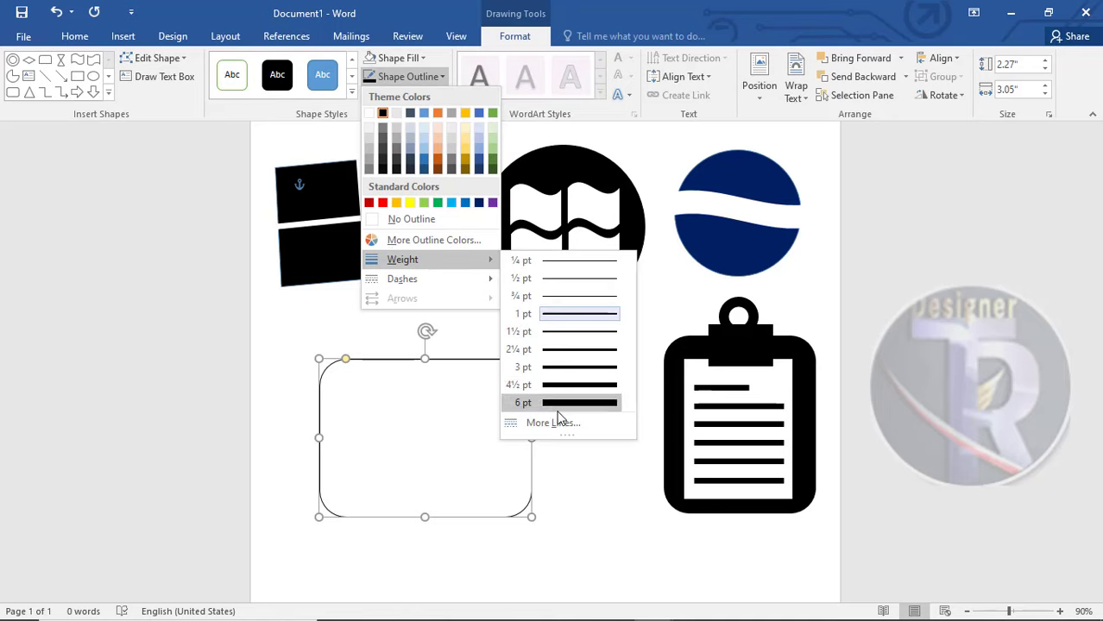
pyautogui.click(565, 423)
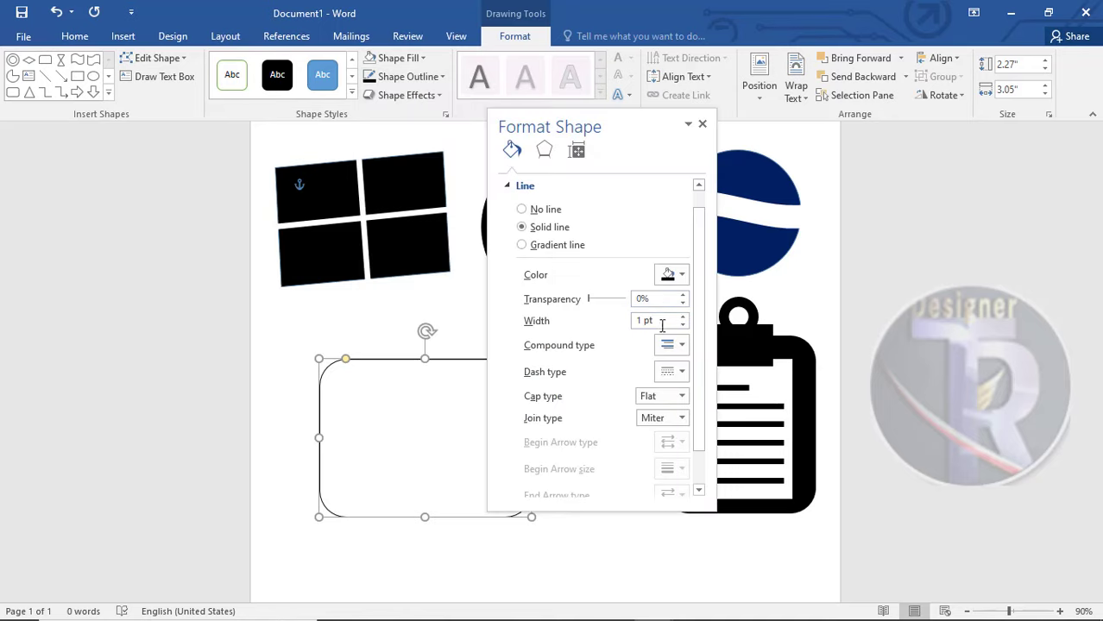
pyautogui.click(660, 322)
pyautogui.write('2')
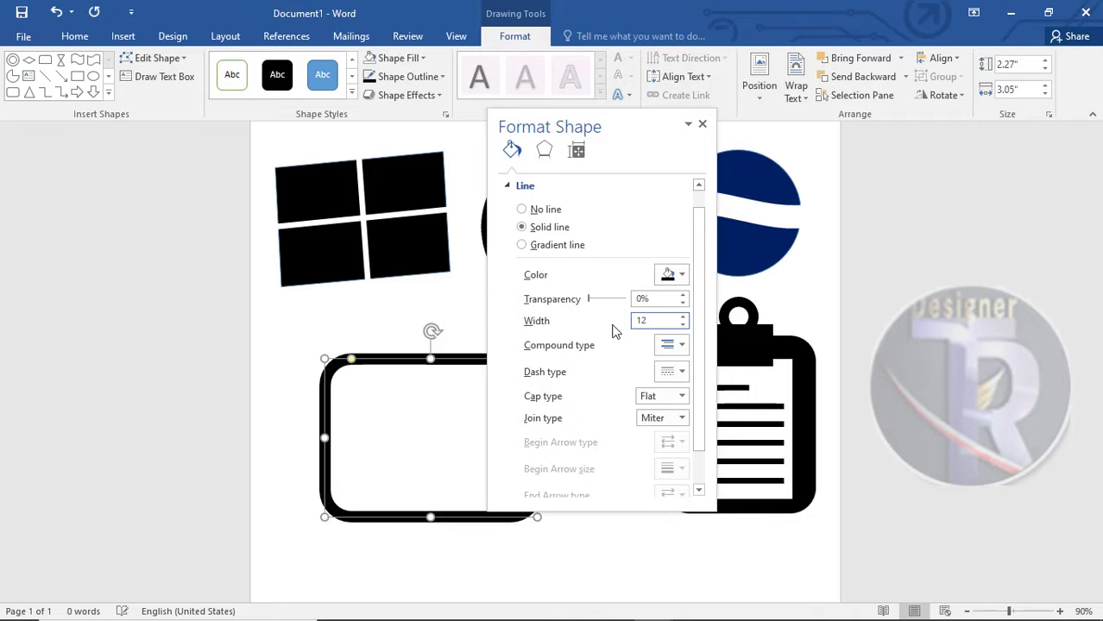
pyautogui.click(703, 123)
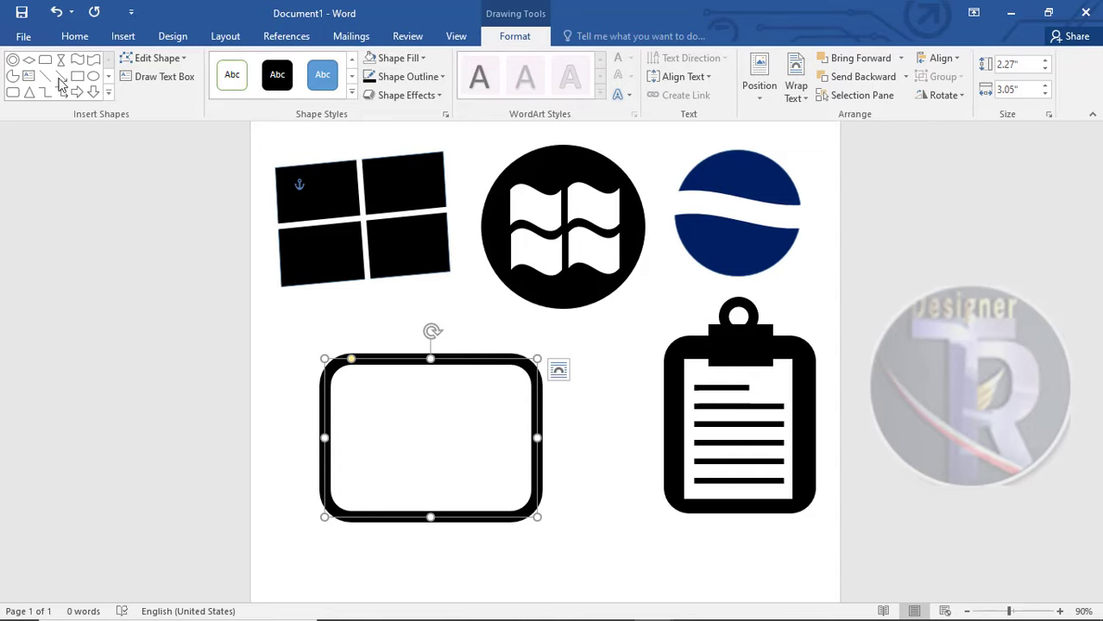
# Draw a donut inside the rounded rectangle and centre it horizontally
pyautogui.click(107, 94)
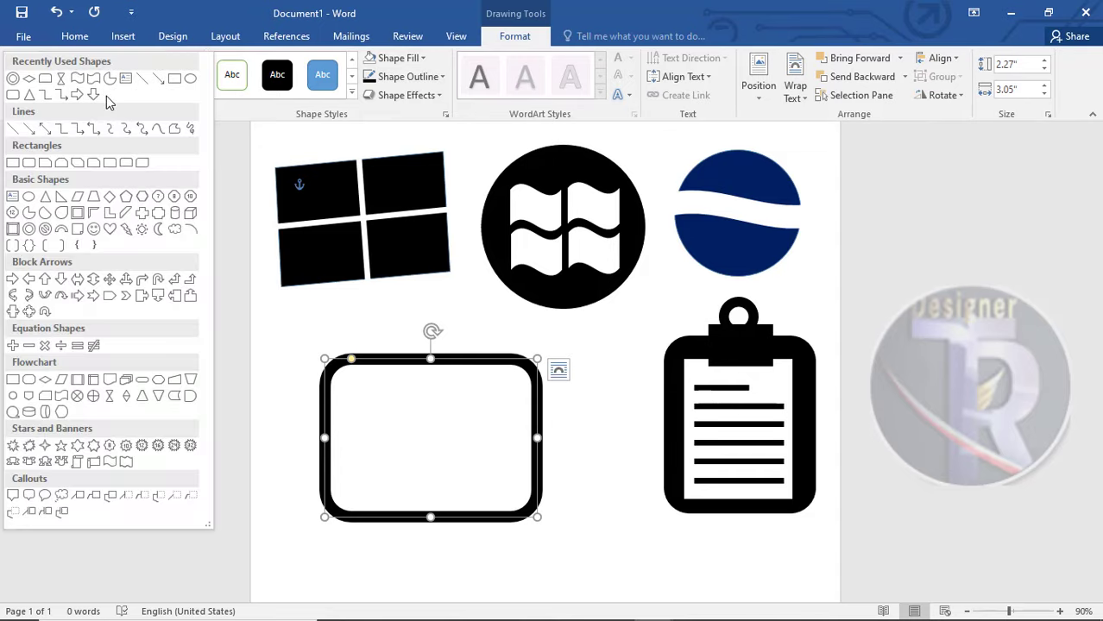
pyautogui.click(28, 229)
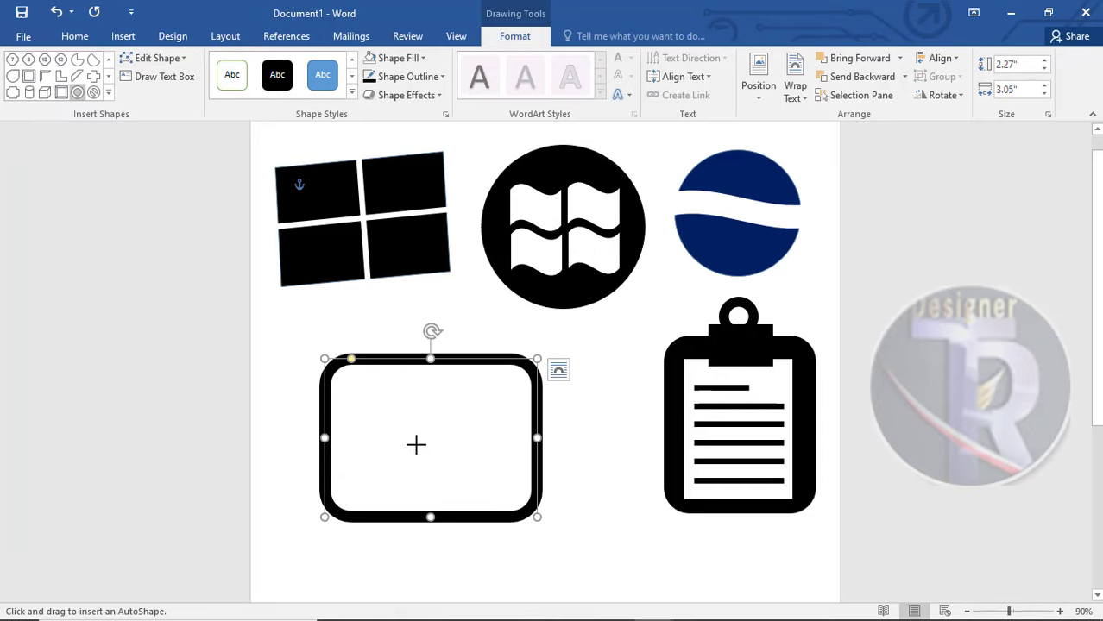
pyautogui.moveTo(379, 392)
pyautogui.mouseDown()
pyautogui.moveTo(488, 501)
pyautogui.moveTo(457, 470)
pyautogui.mouseUp()
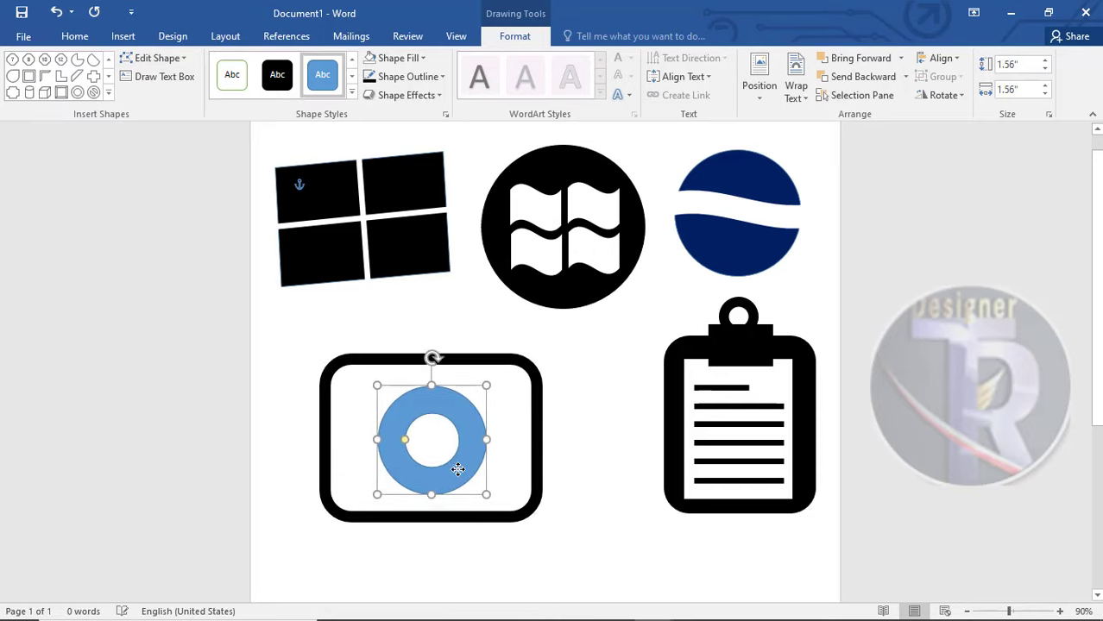
pyautogui.keyDown('shift'); pyautogui.click(476, 357); pyautogui.keyUp('shift')
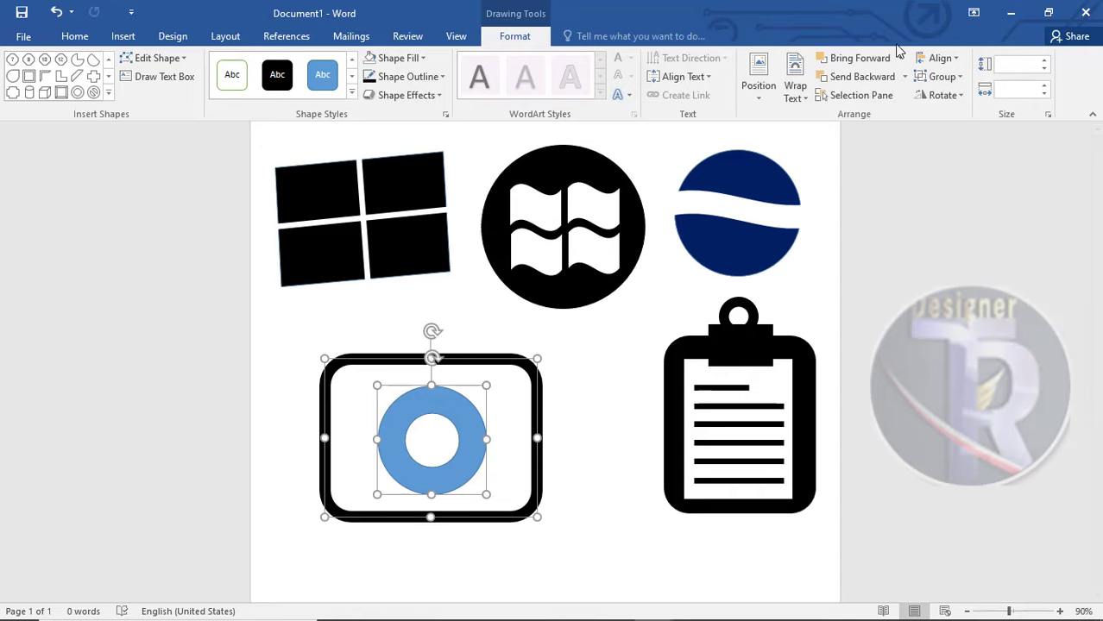
pyautogui.click(939, 58)
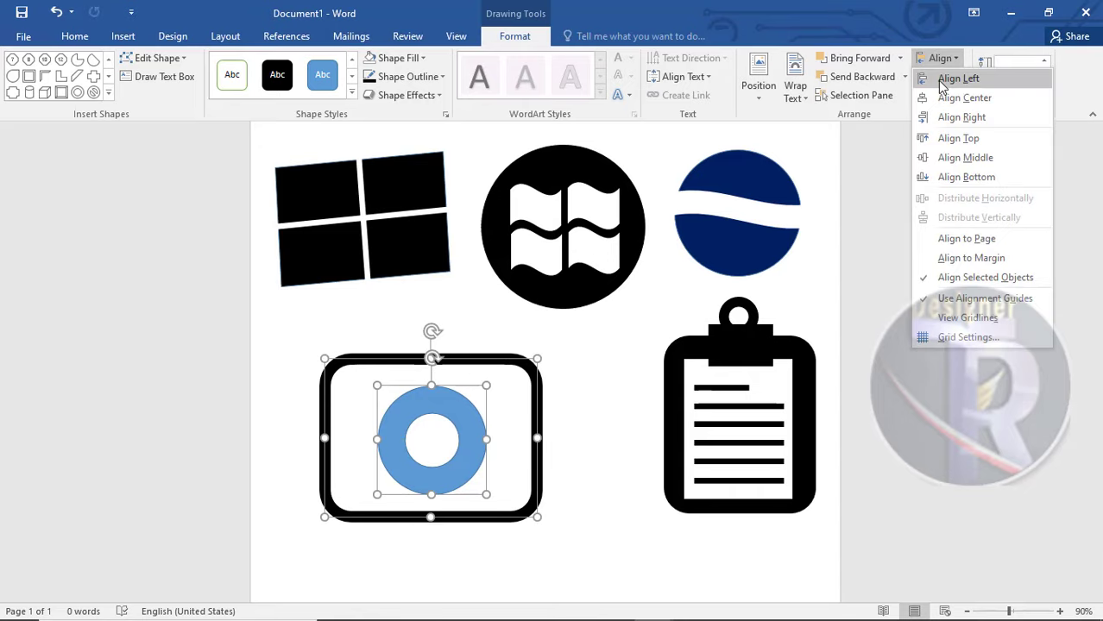
pyautogui.click(942, 81)
pyautogui.click(939, 57)
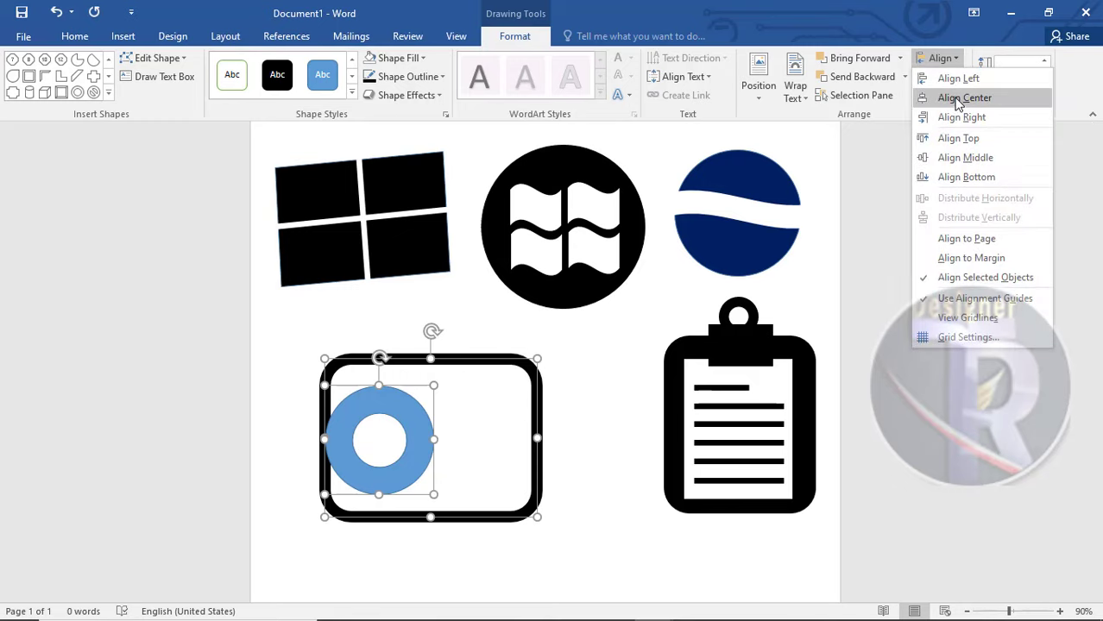
pyautogui.click(958, 100)
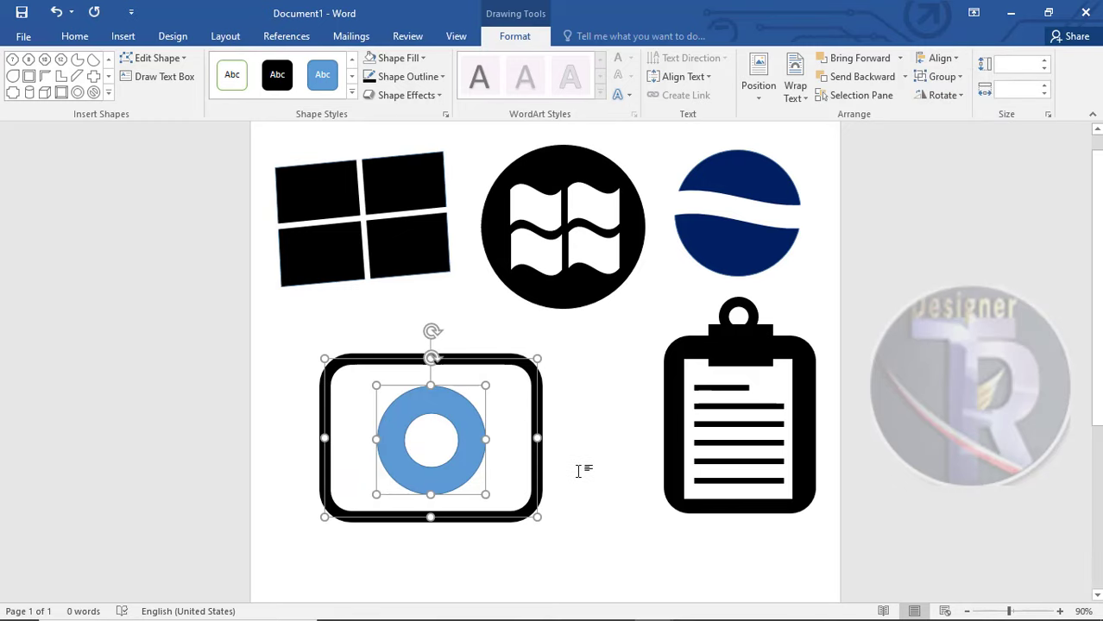
# Make the donut lens solid black
pyautogui.click(580, 471)
pyautogui.click(456, 419)
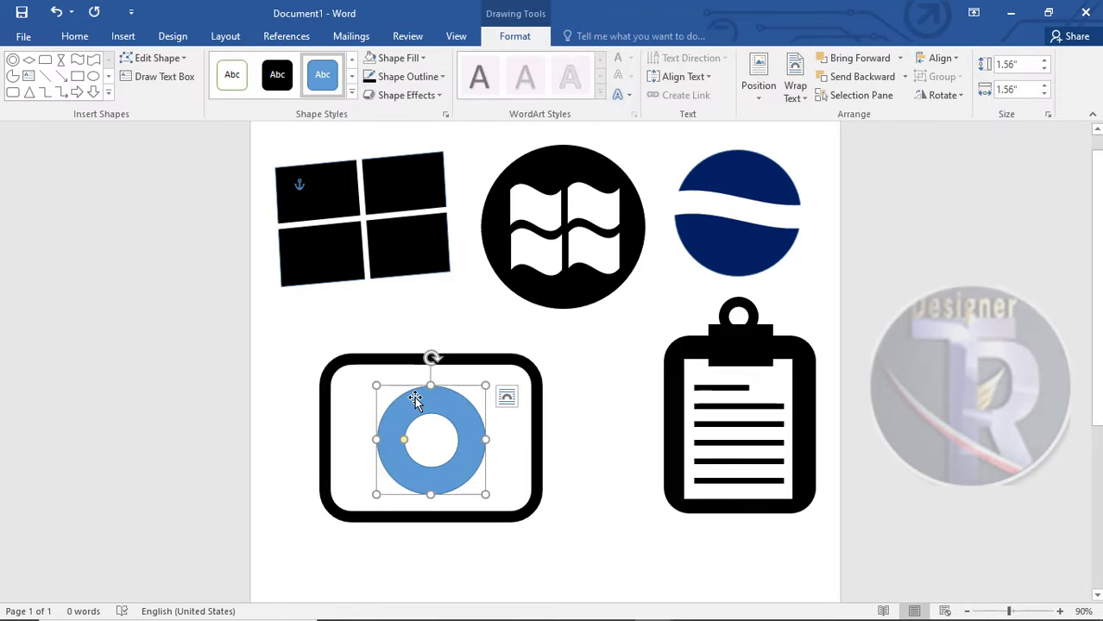
pyautogui.click(277, 78)
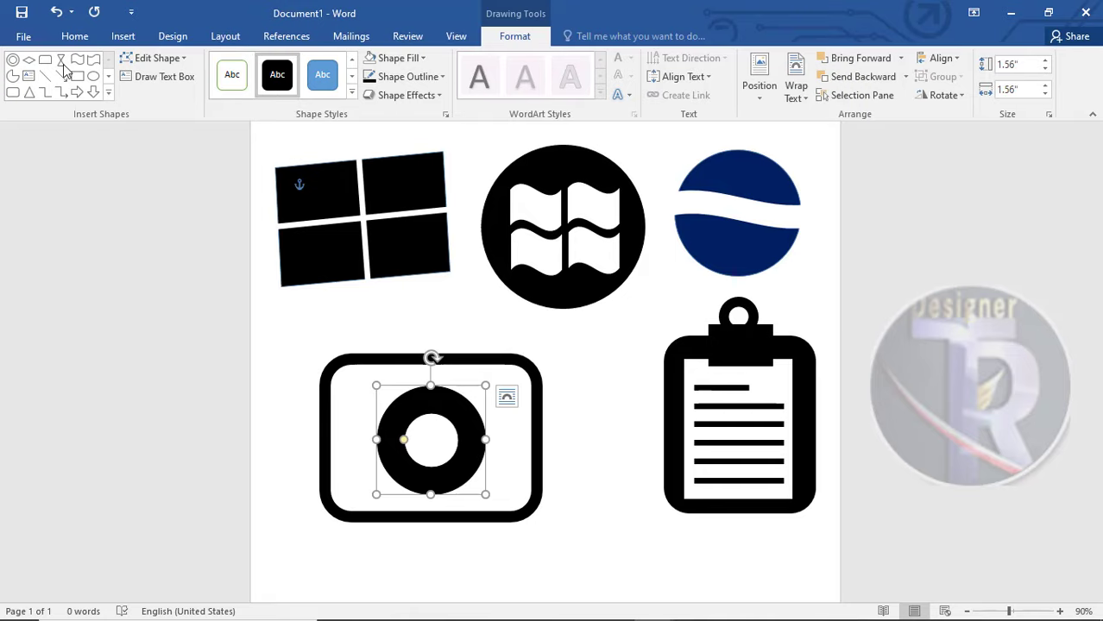
pyautogui.click(93, 76)
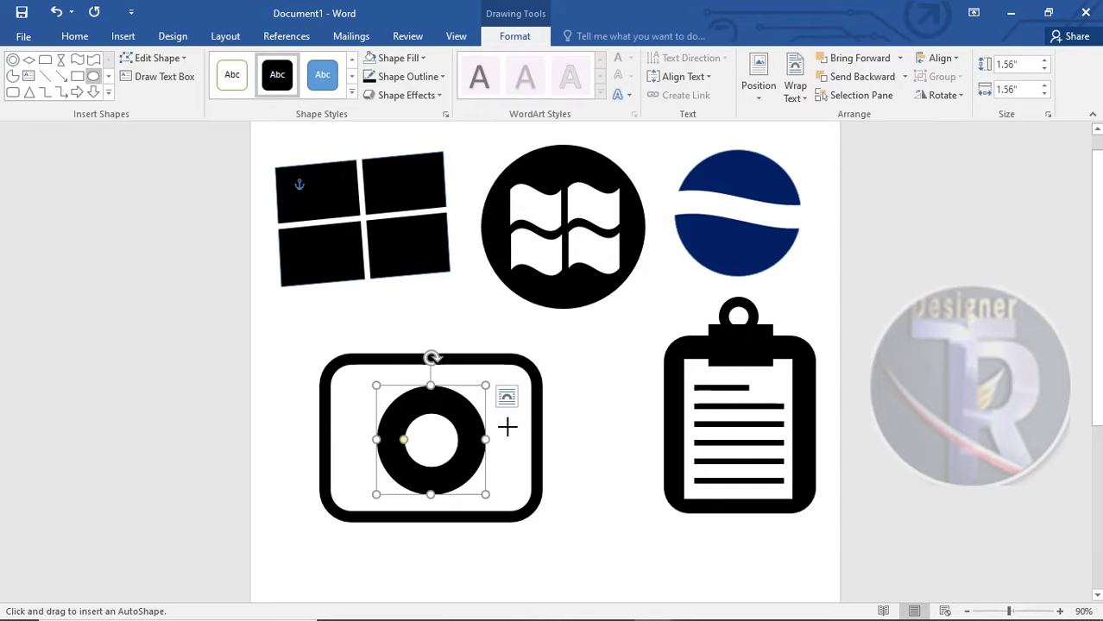
# Draw a small black circle at the camera's upper right as the flash
pyautogui.moveTo(507, 426)
pyautogui.mouseDown()
pyautogui.moveTo(543, 464)
pyautogui.moveTo(503, 393)
pyautogui.mouseUp()
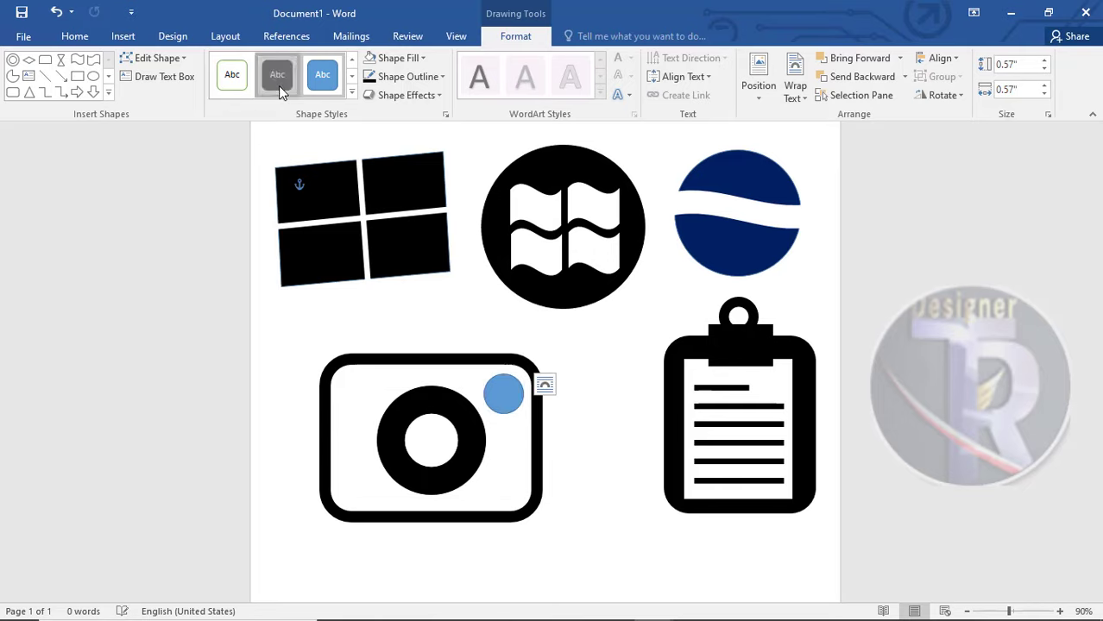
pyautogui.click(277, 79)
pyautogui.click(574, 559)
# Group the flash, lens and frame into one camera and move it slightly up
pyautogui.doubleClick(505, 393)
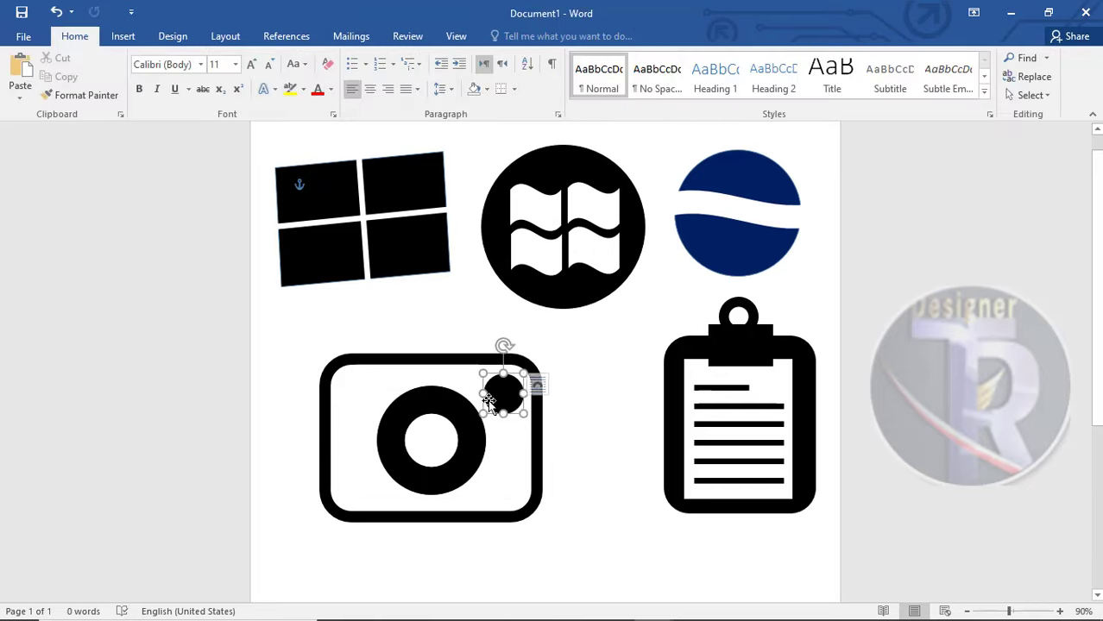
pyautogui.keyDown('shift'); pyautogui.click(468, 424); pyautogui.keyUp('shift')
pyautogui.keyDown('shift'); pyautogui.click(354, 360); pyautogui.keyUp('shift')
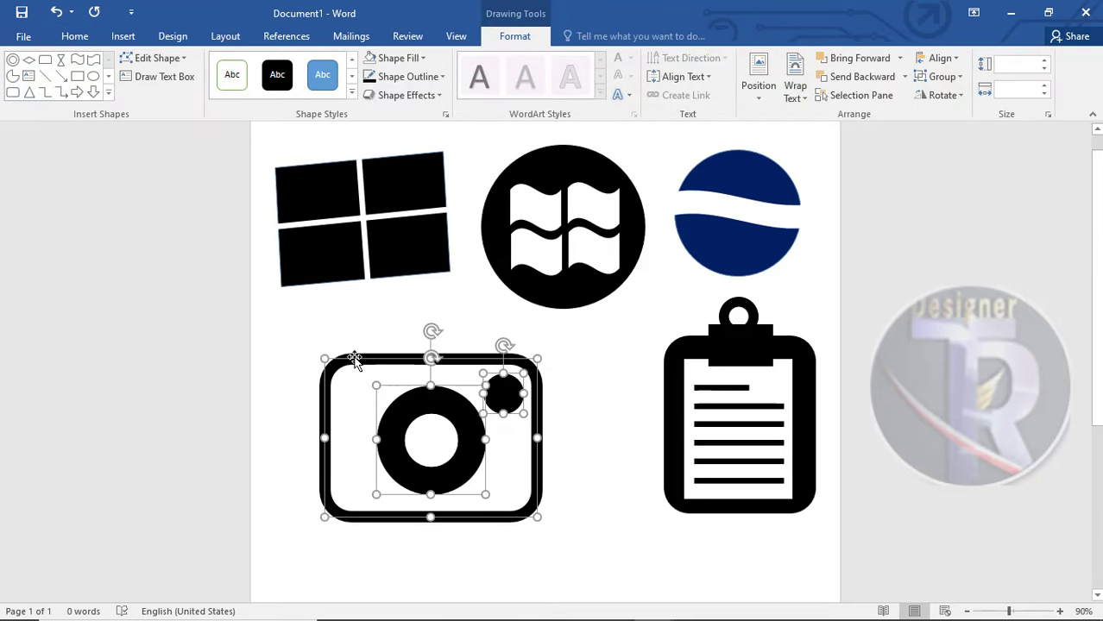
pyautogui.rightClick(354, 360)
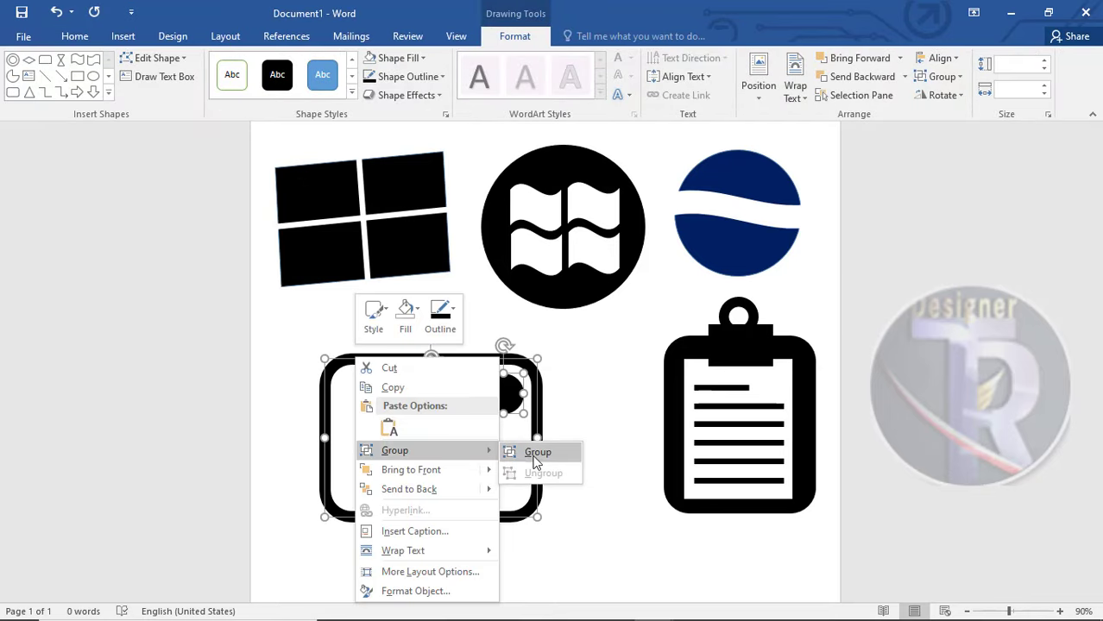
pyautogui.click(533, 452)
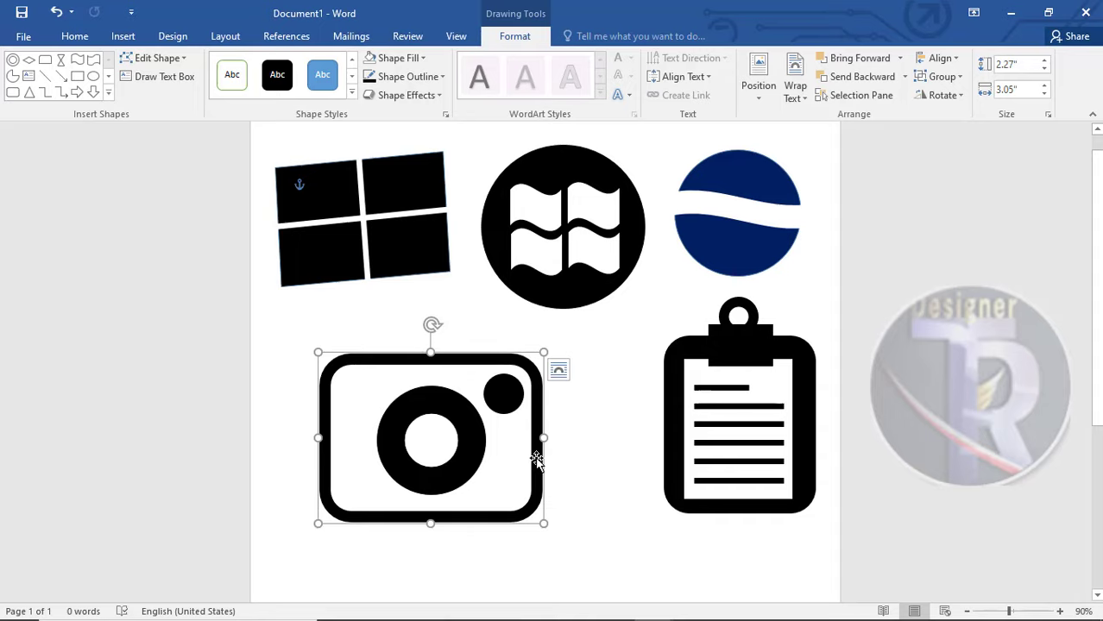
pyautogui.moveTo(535, 449); pyautogui.dragTo(532, 436)
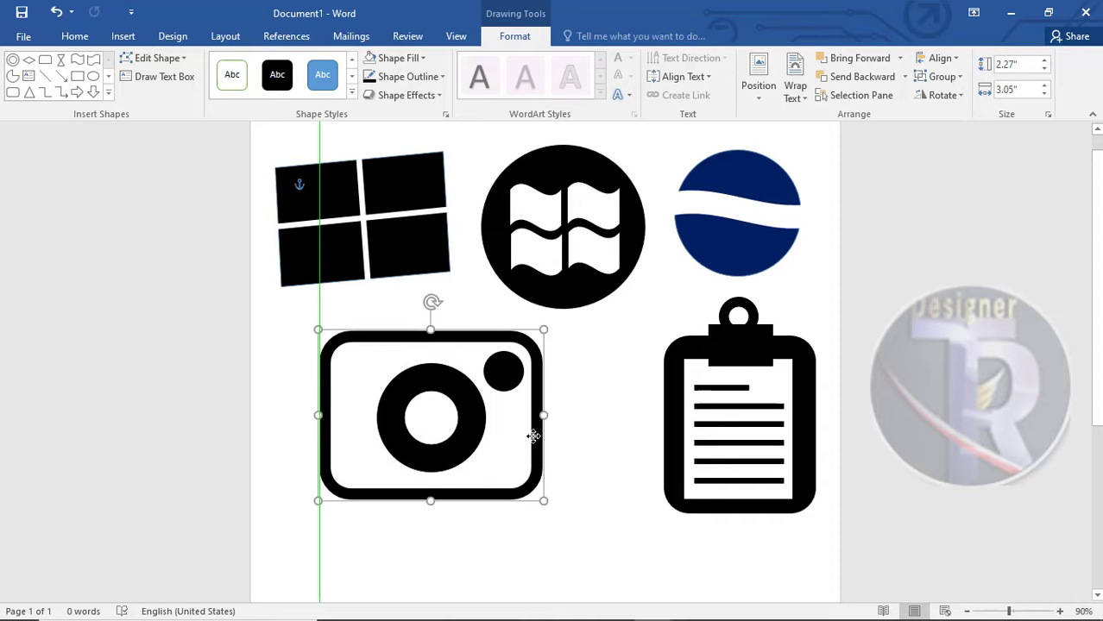
pyautogui.click(602, 463)
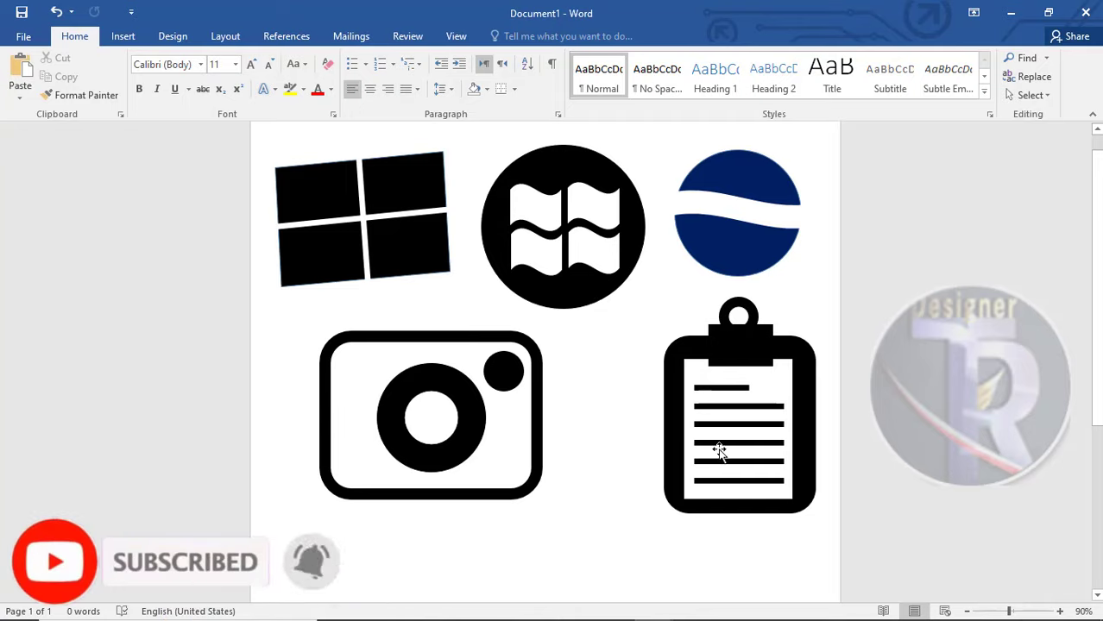
# Shift the clipboard icon left, closer to the camera
pyautogui.moveTo(719, 450)
pyautogui.mouseDown()
pyautogui.moveTo(629, 451)
pyautogui.moveTo(668, 453)
pyautogui.mouseUp()
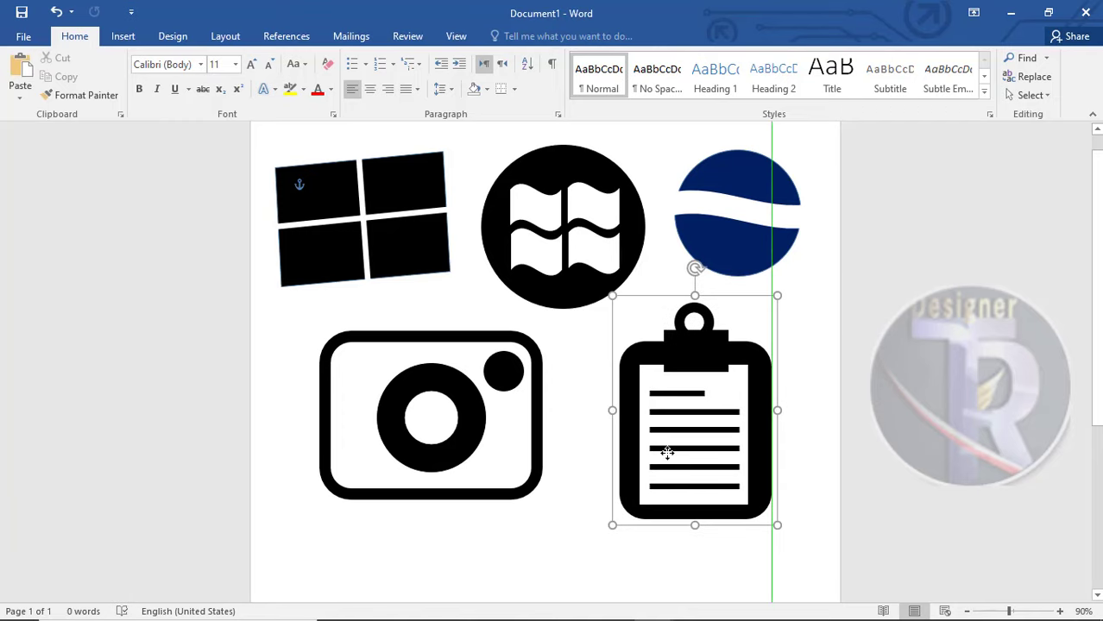
pyautogui.doubleClick(657, 423)
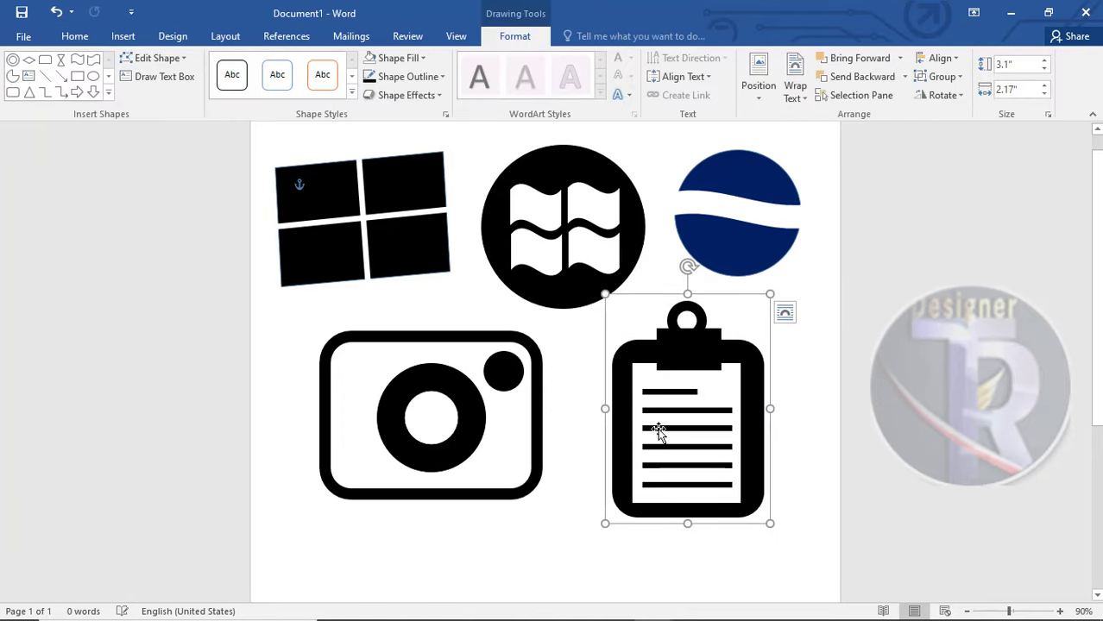
pyautogui.click(809, 423)
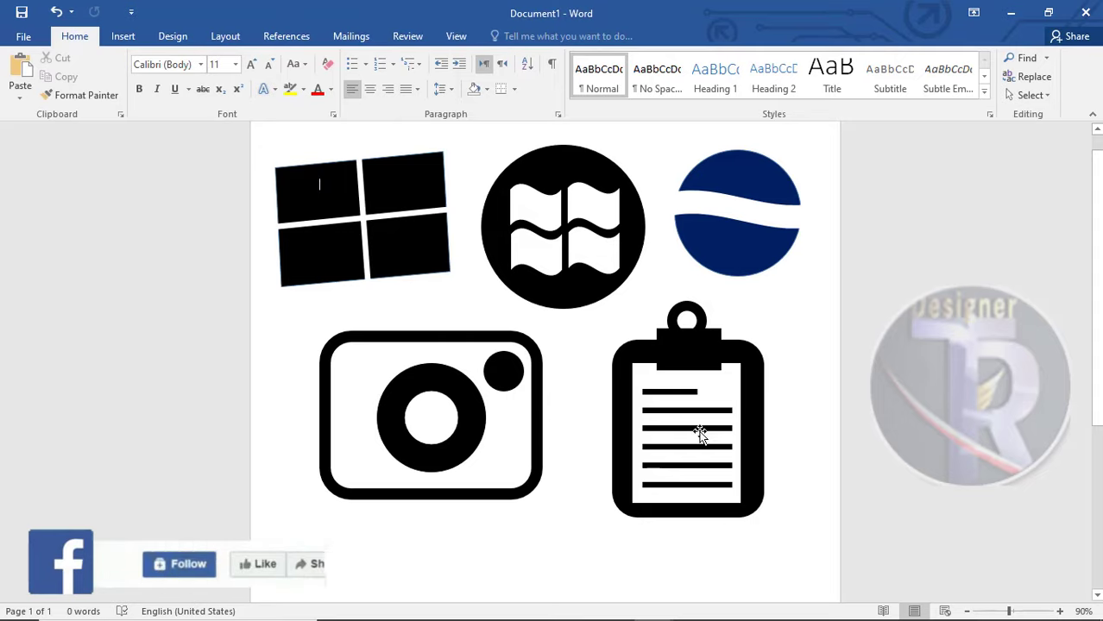
pyautogui.scroll(-5, 1089, 335)
pyautogui.scroll(4, 1089, 335)
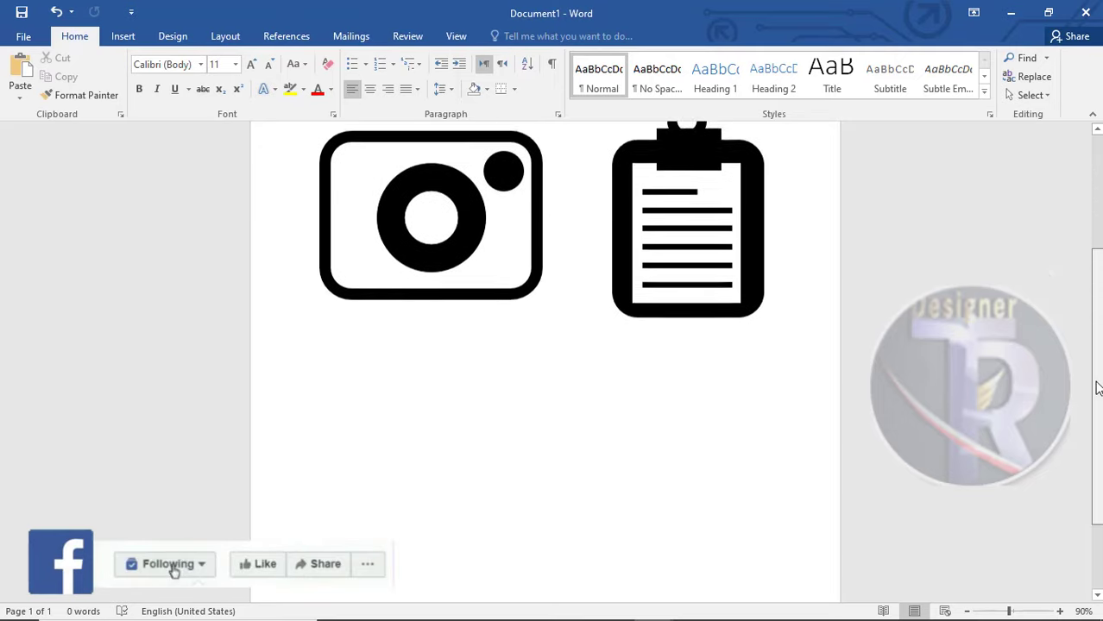
pyautogui.scroll(-3, 1089, 345)
pyautogui.scroll(5, 1061, 259)
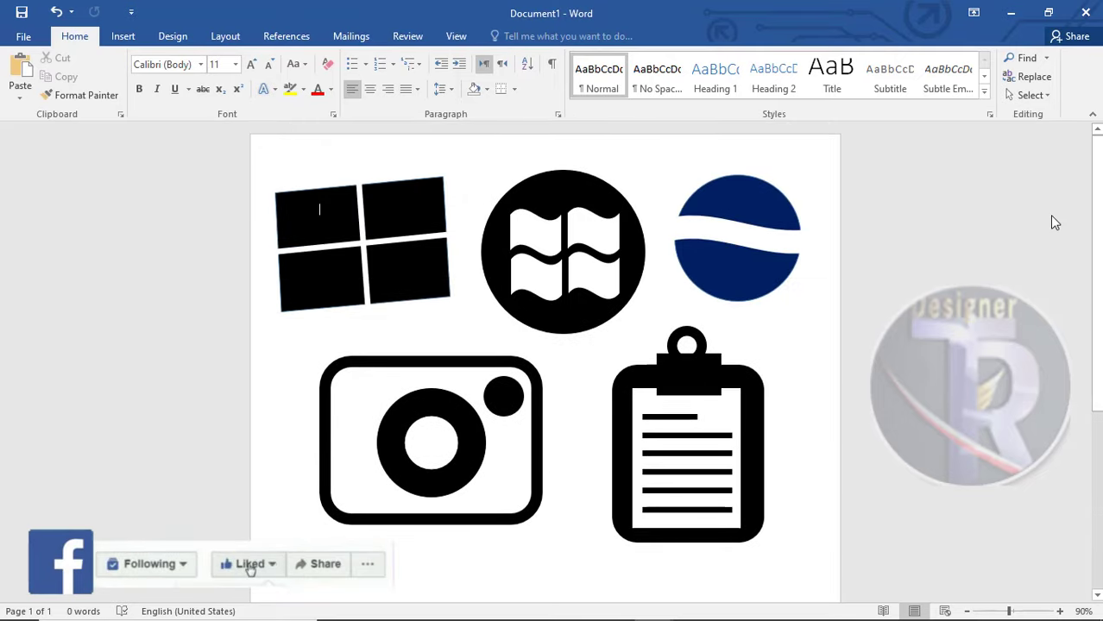